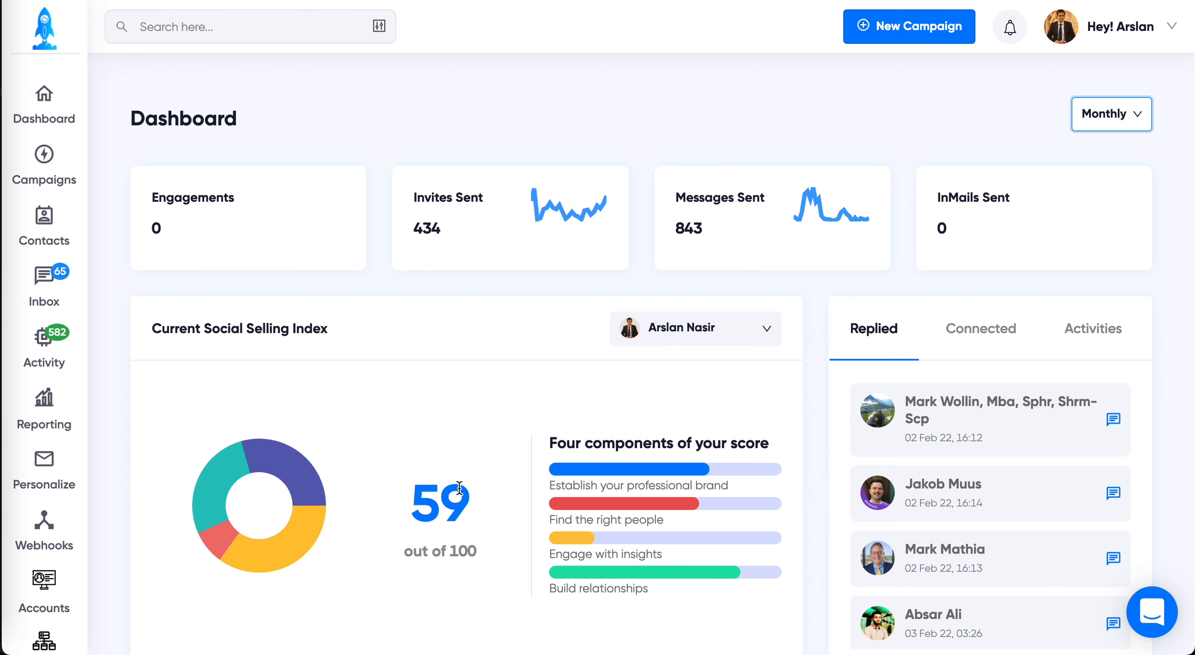
# Step: Review the dashboard metrics, then open and close the replies of the first prospect in the Replied list
pyautogui.scroll(-2, 459, 487)
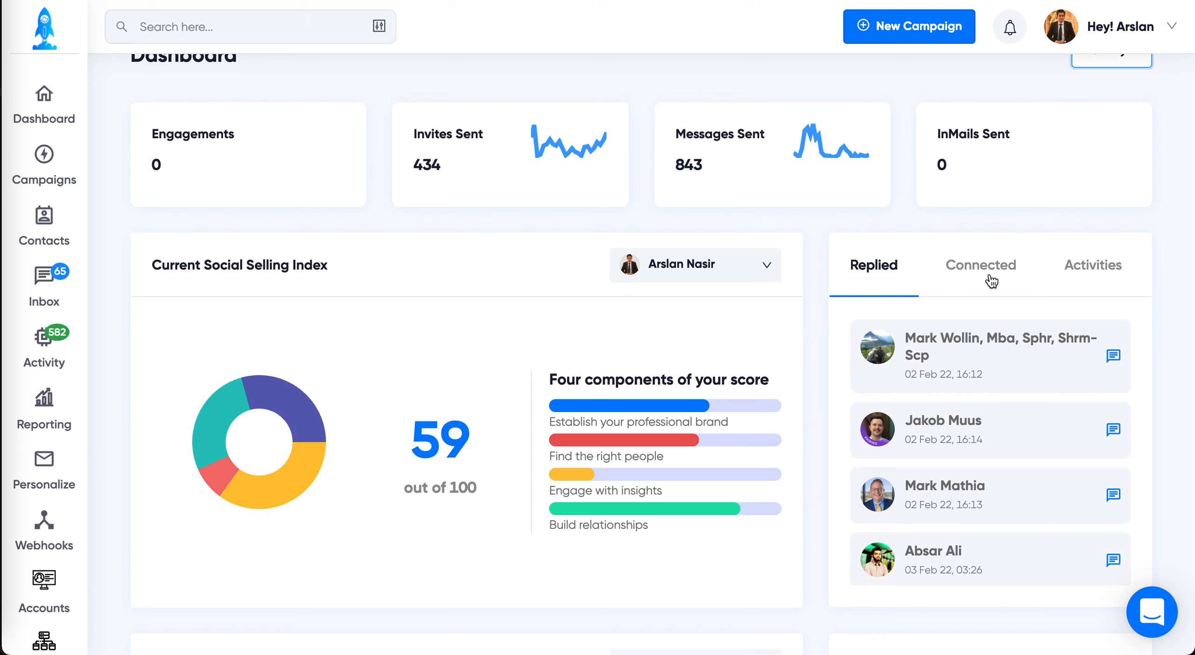
pyautogui.scroll(-5, 1020, 470)
pyautogui.scroll(3, 1020, 471)
pyautogui.scroll(-10, 1020, 470)
pyautogui.scroll(5, 1020, 471)
pyautogui.click(1114, 355)
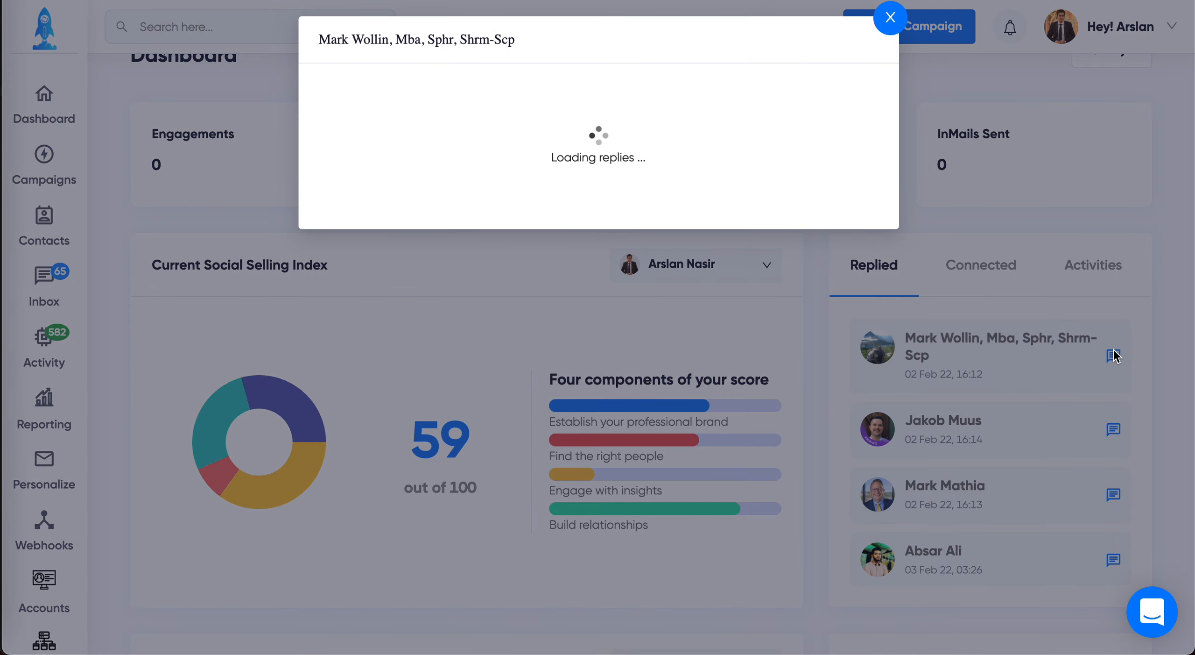
pyautogui.click(935, 291)
# Step: Review the dashboard's Connected list and the Activities list of prospects with their campaigns
pyautogui.click(974, 279)
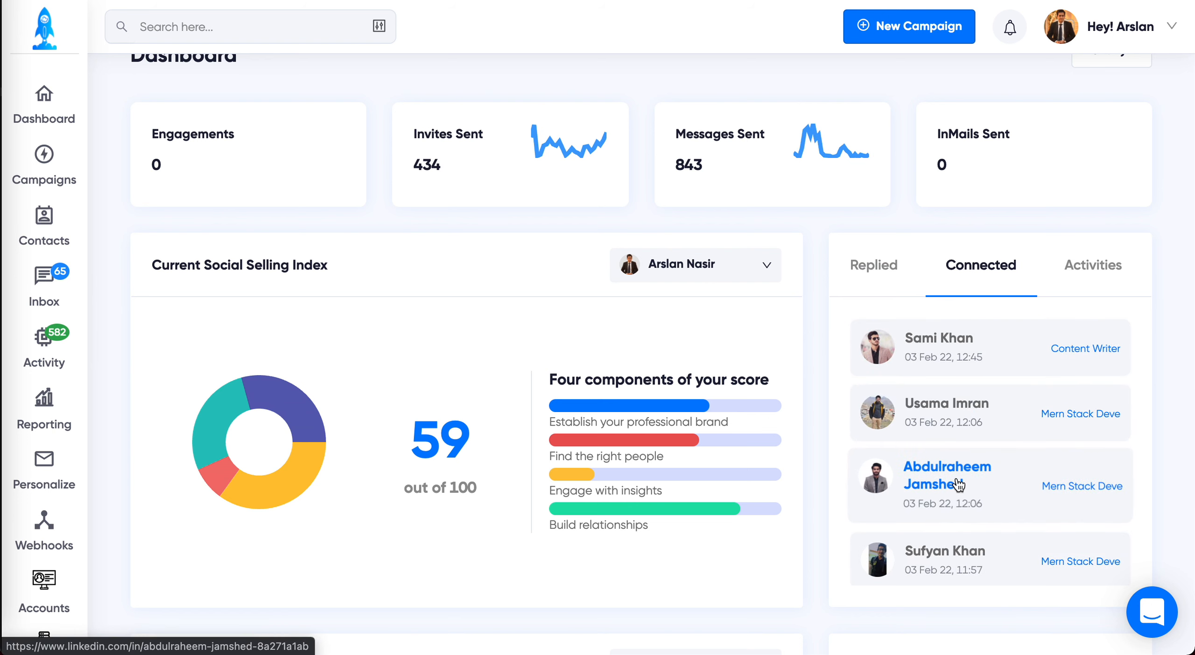
pyautogui.scroll(-5, 1072, 507)
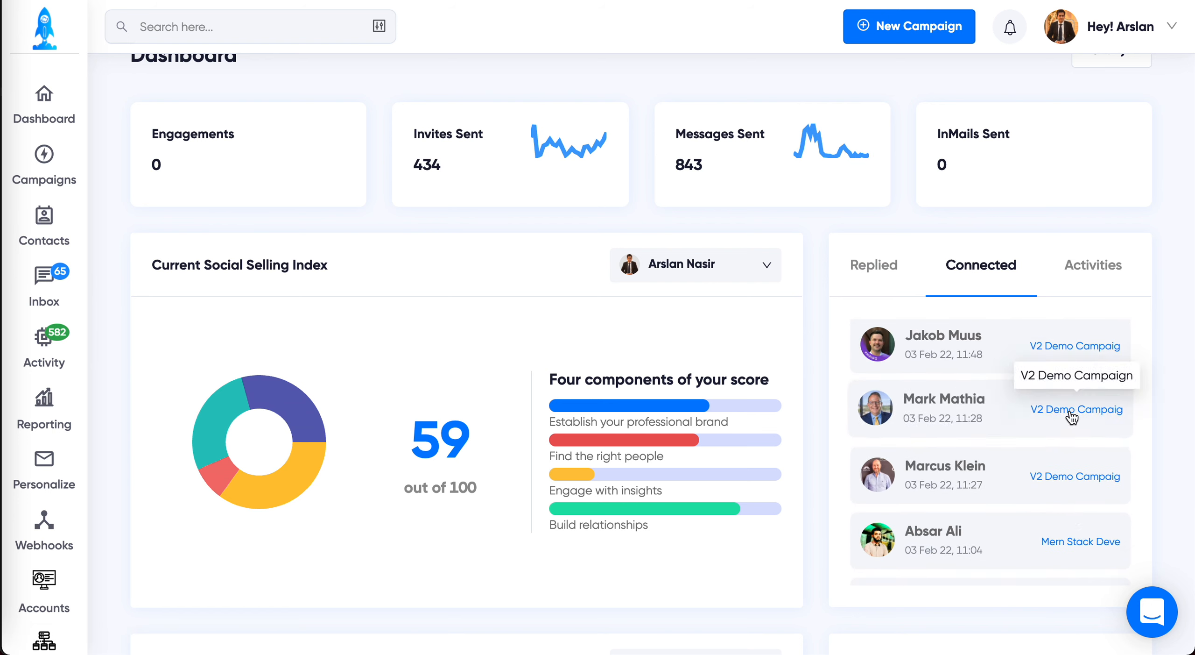
pyautogui.click(1093, 263)
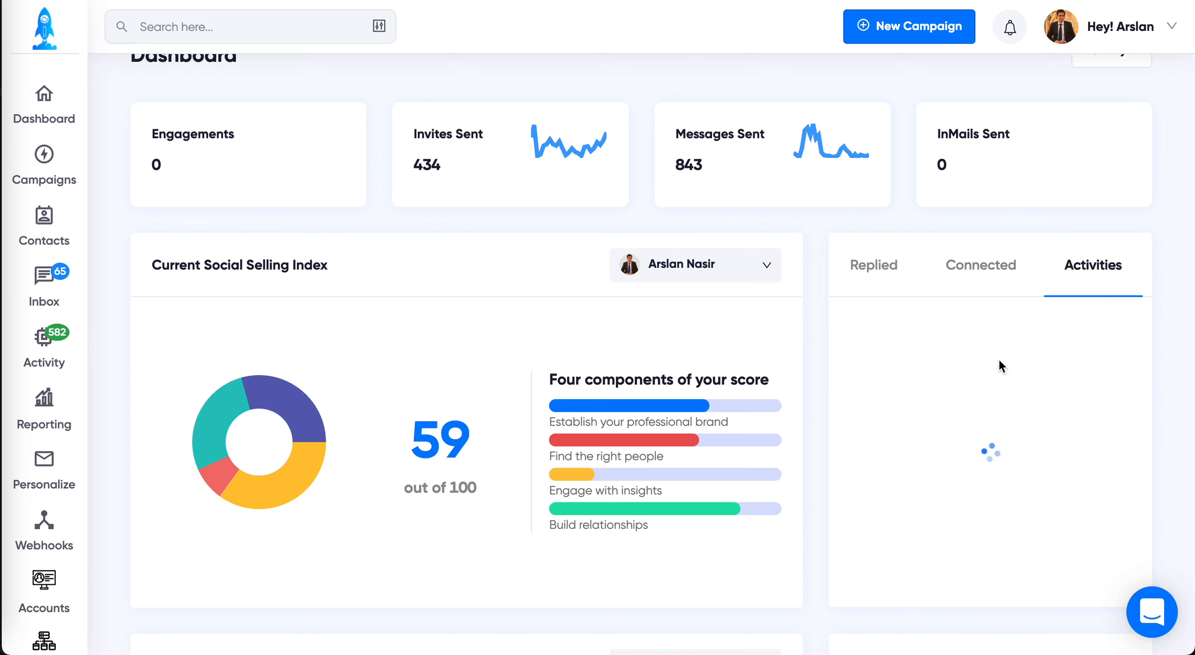
pyautogui.scroll(-6, 989, 420)
pyautogui.scroll(-10, 988, 448)
pyautogui.scroll(5, 988, 442)
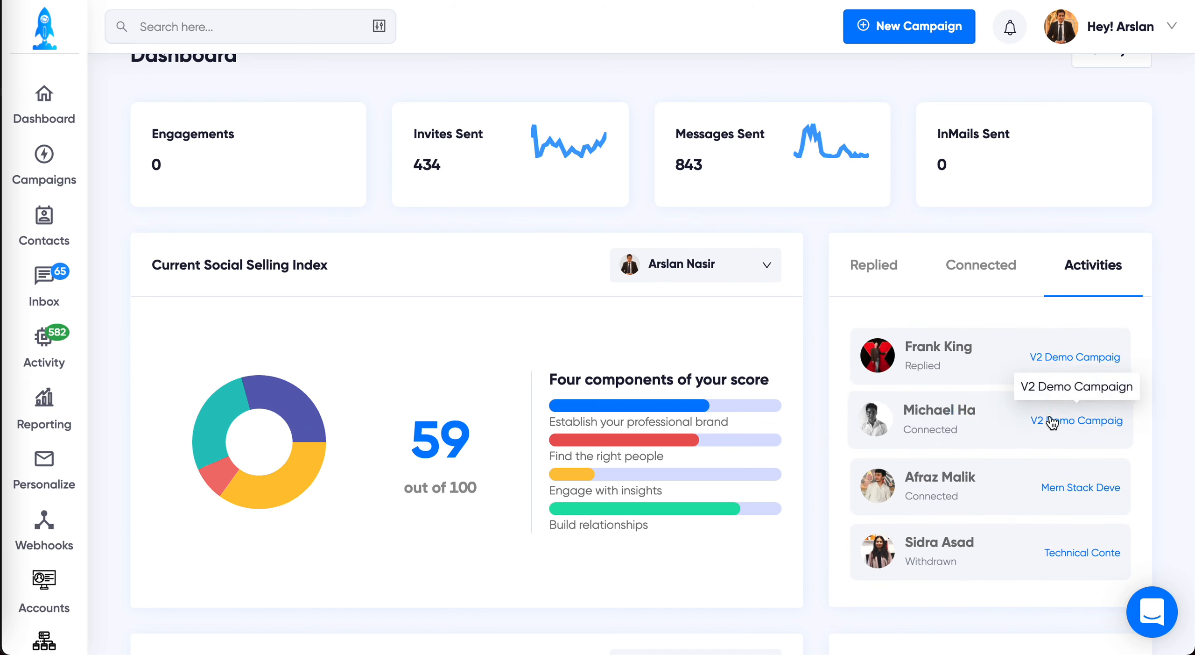
# Step: Examine the Campaigns Reporting chart's segments and the list of campaigns it can report on
pyautogui.scroll(-10, 760, 573)
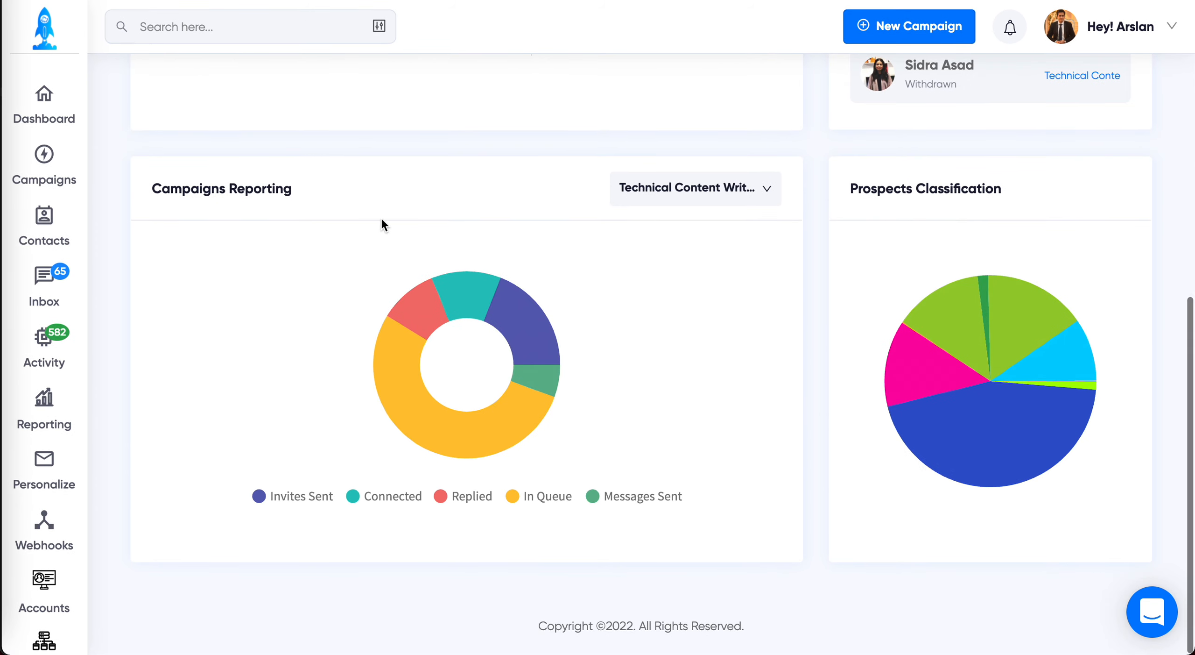
pyautogui.moveTo(488, 441)
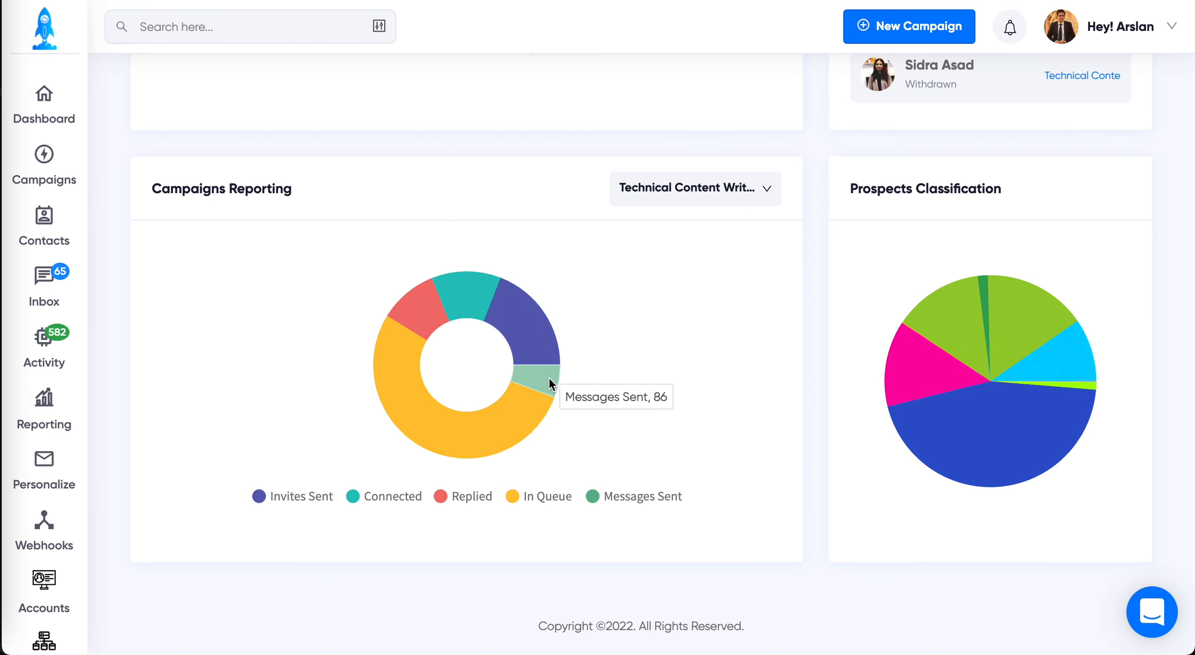
pyautogui.click(767, 189)
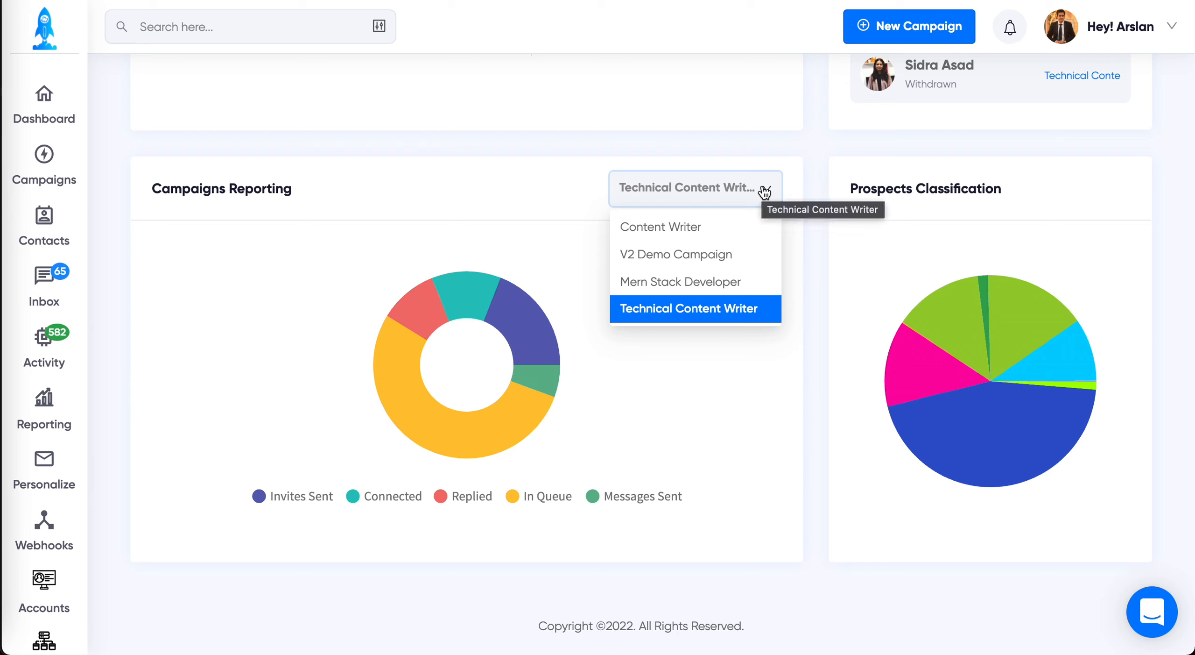
pyautogui.click(766, 190)
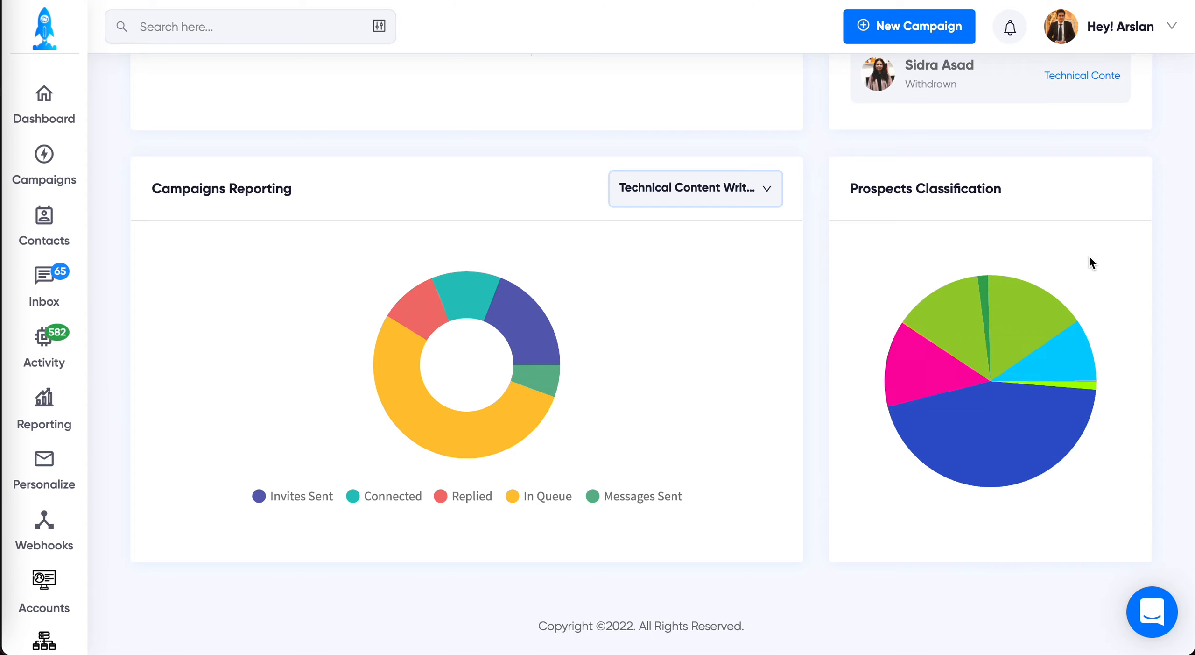
# Step: Search all prospects with the advanced filters, using CEO as the headline
pyautogui.scroll(10, 815, 171)
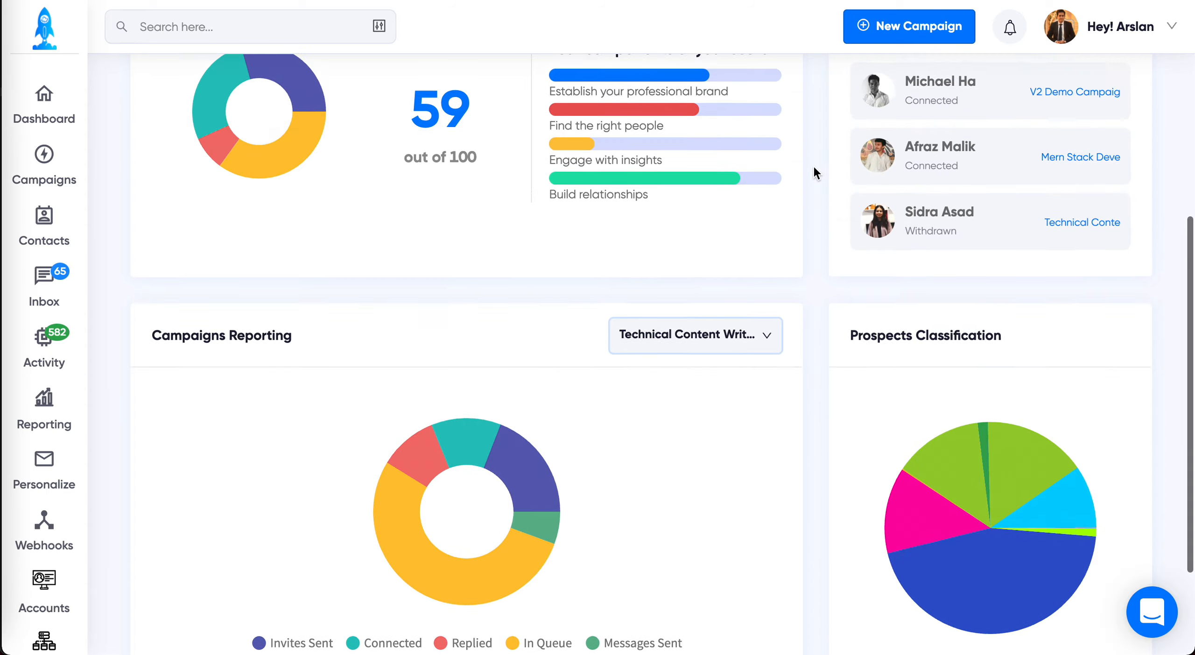
pyautogui.click(379, 26)
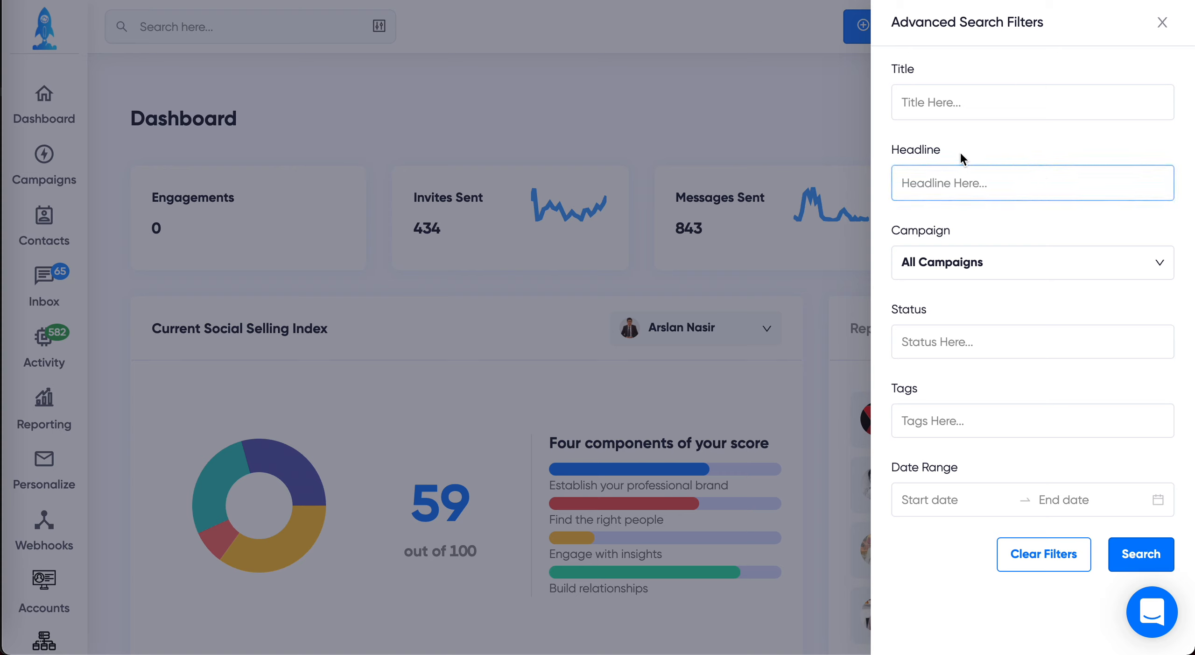
pyautogui.click(969, 183)
pyautogui.write('CEO')
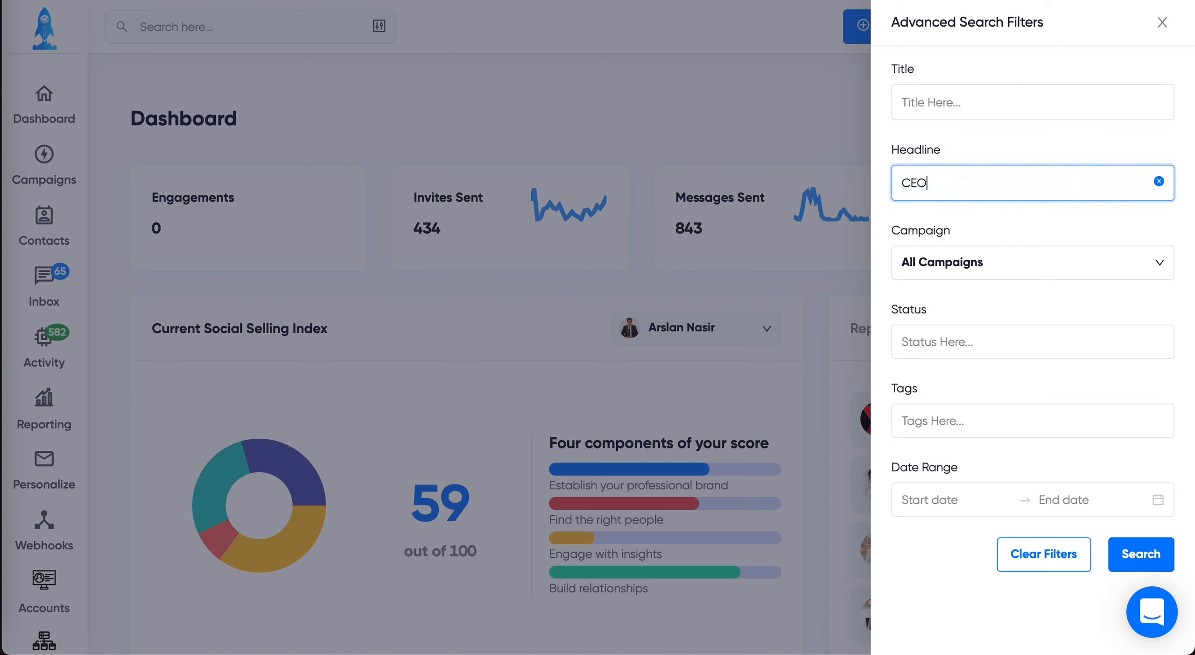
pyautogui.click(1141, 555)
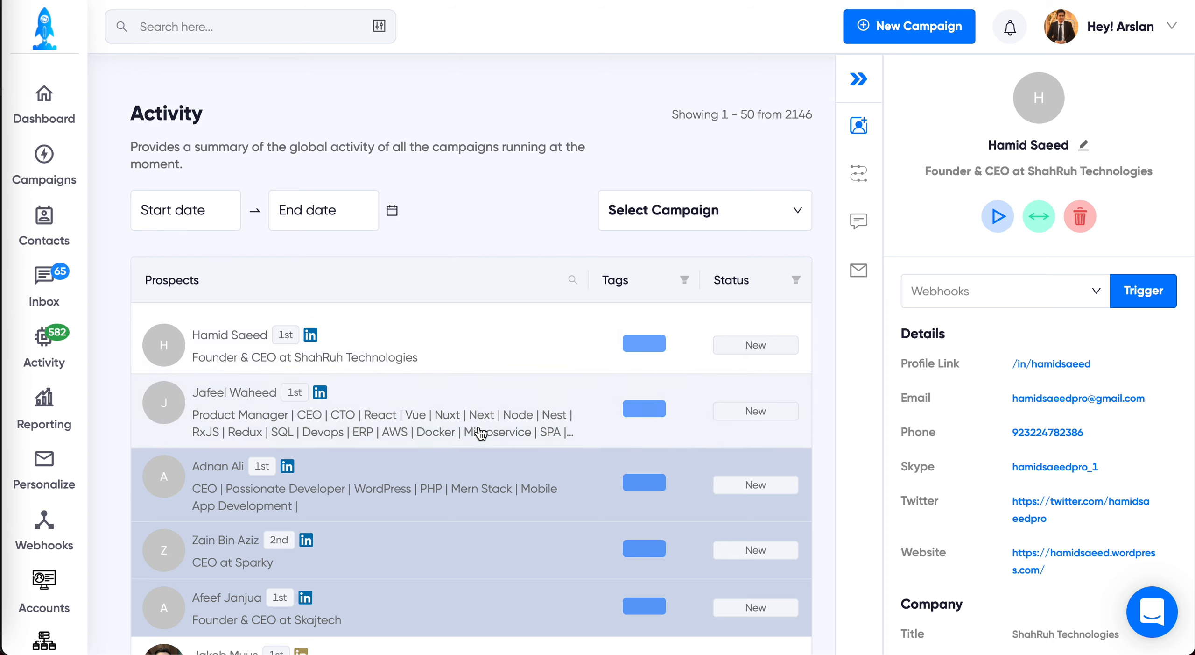
# Step: Browse the found prospects and open the profile of the founder and CEO at Tracks
pyautogui.scroll(-3, 467, 415)
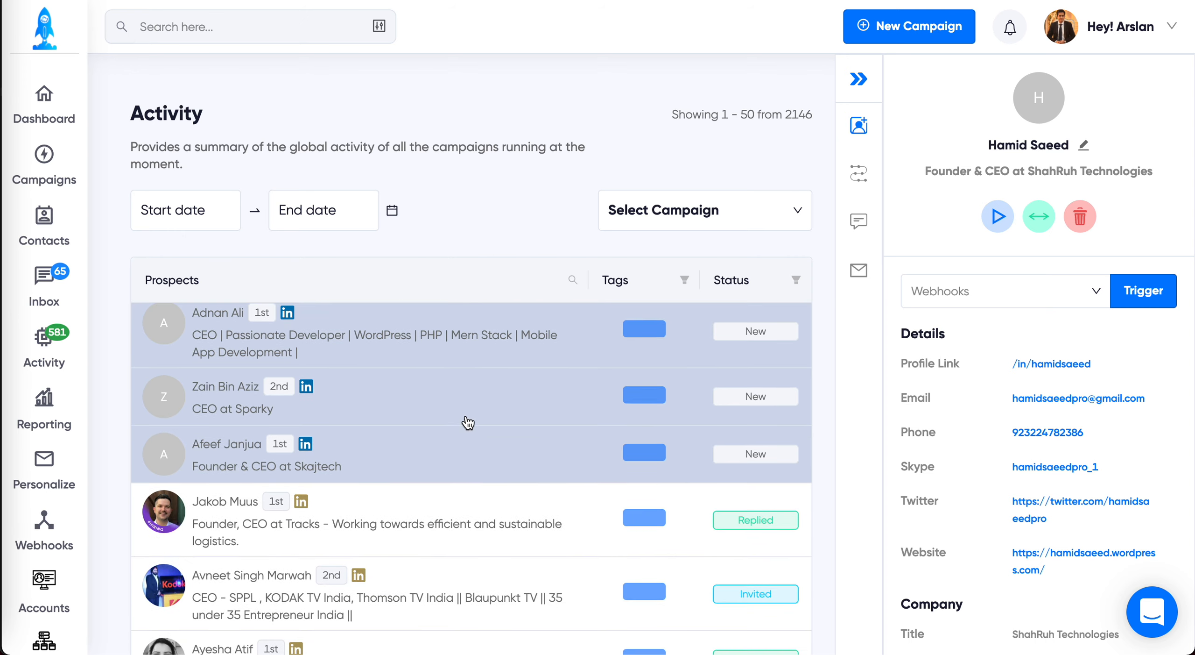
pyautogui.scroll(-2, 467, 418)
pyautogui.click(386, 438)
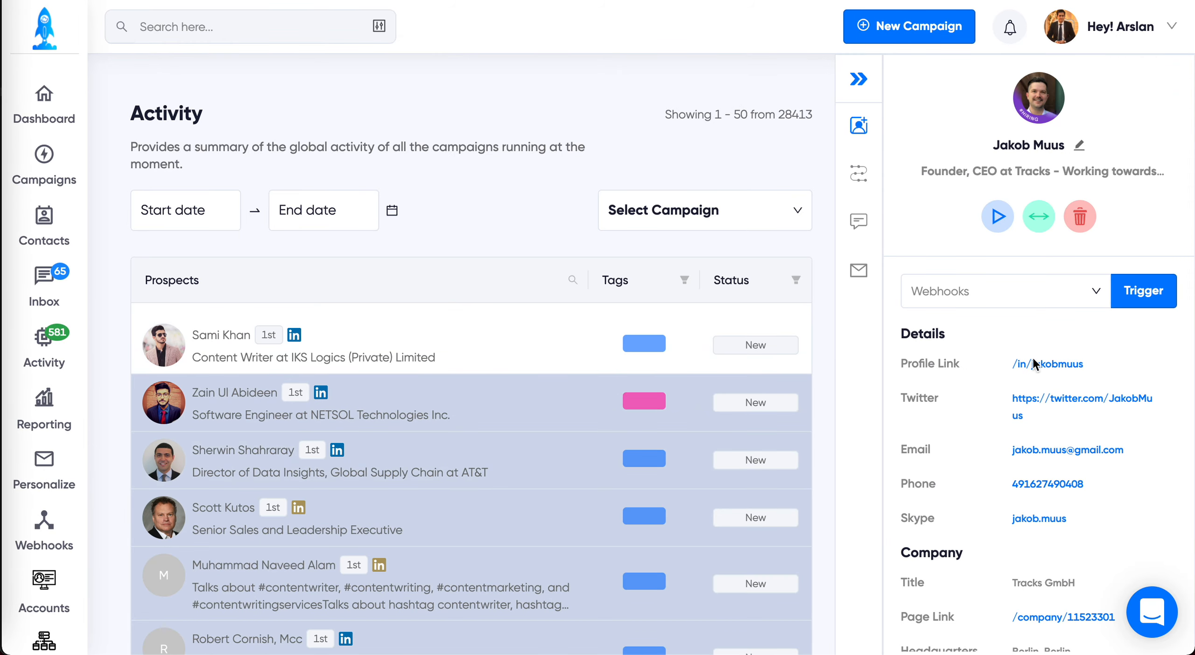
# Step: Review the prospect's contact details, company information, active campaigns and webhook selection
pyautogui.scroll(-5, 1029, 535)
pyautogui.scroll(5, 1027, 532)
pyautogui.scroll(-5, 1099, 462)
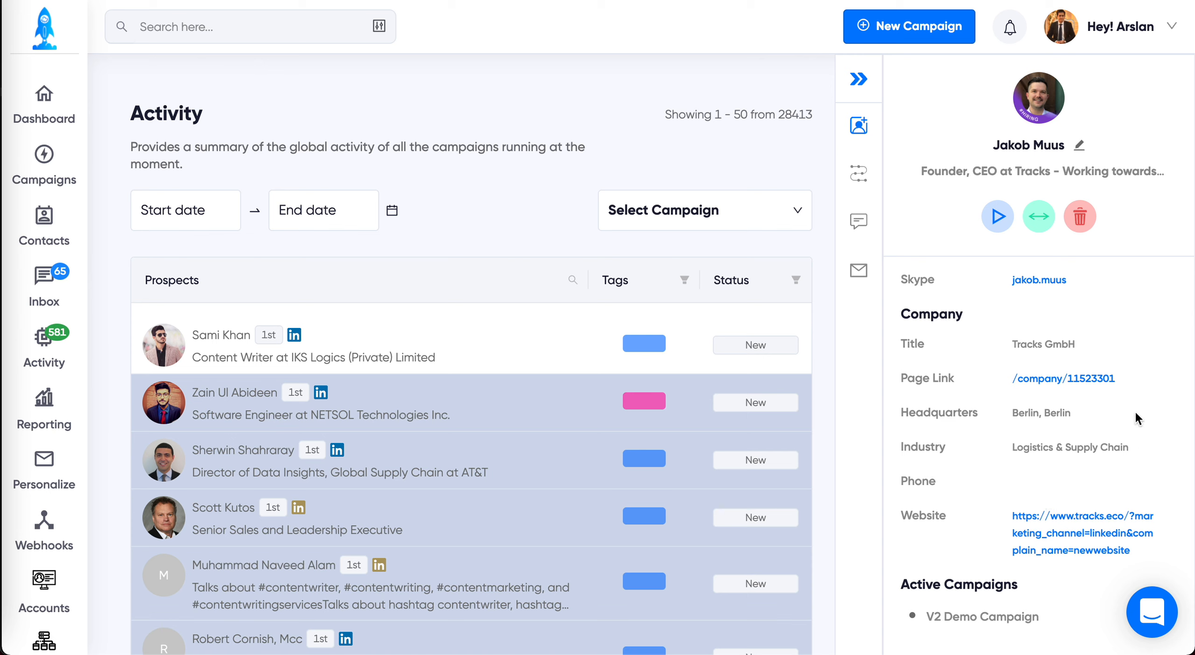
pyautogui.scroll(5, 1138, 417)
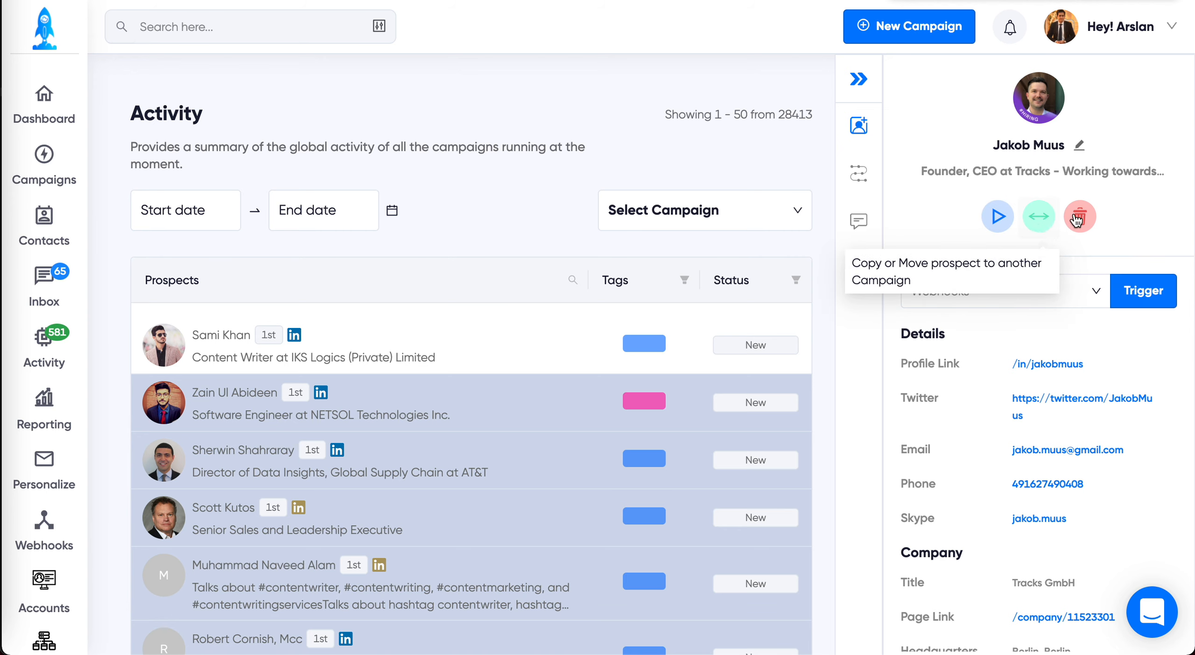
pyautogui.click(1091, 290)
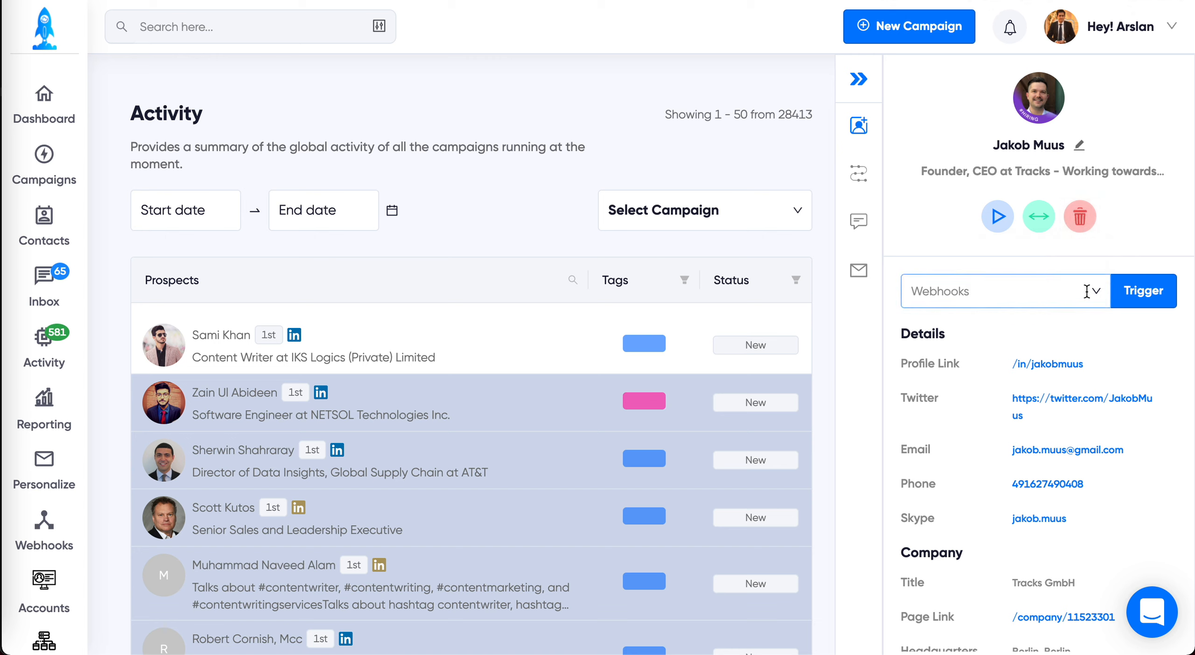
pyautogui.click(1091, 291)
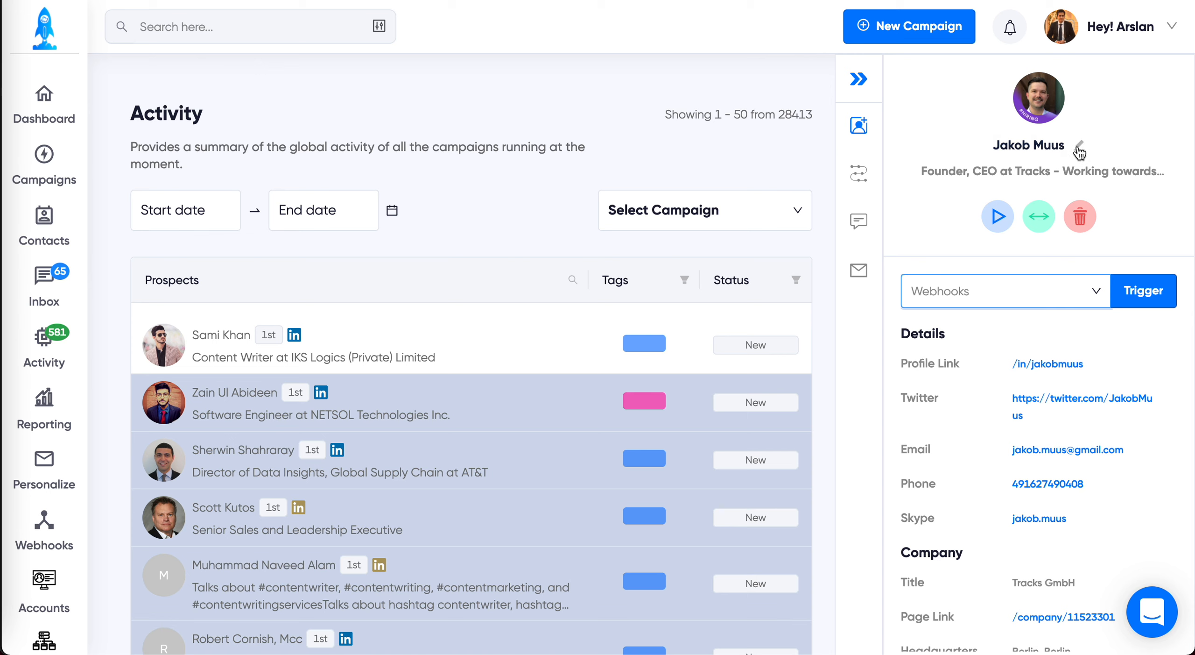
# Step: Review the prospect's campaign steps, logs, reminders and notes, plus the message and email history
pyautogui.click(861, 175)
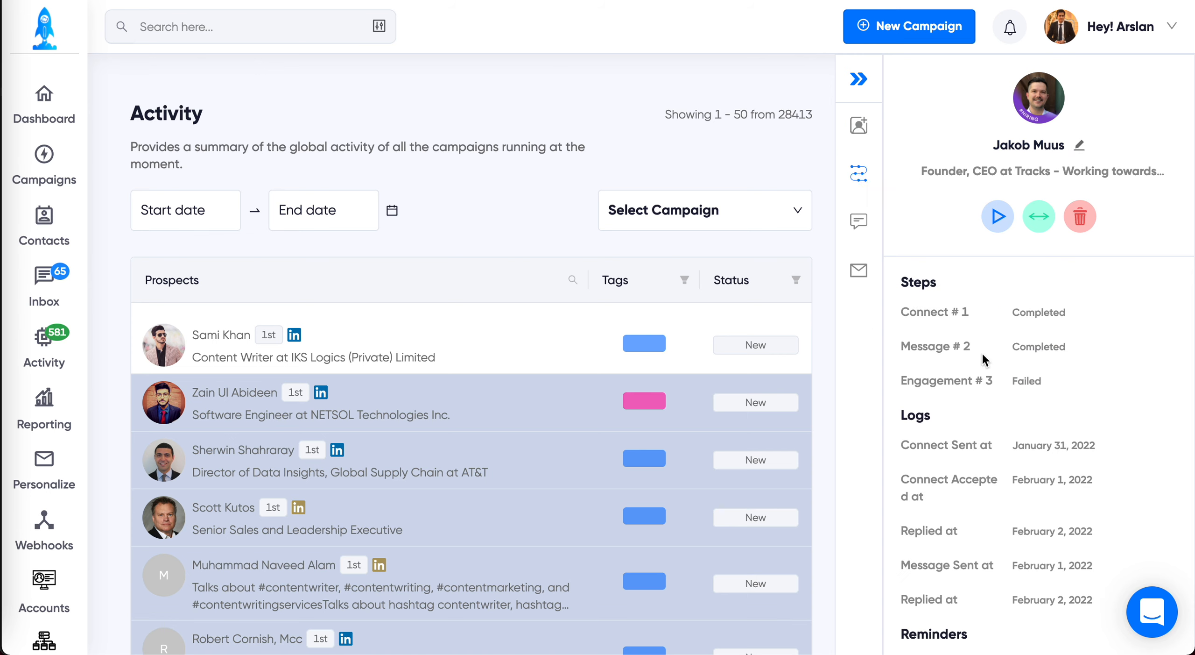
pyautogui.scroll(-3, 1046, 467)
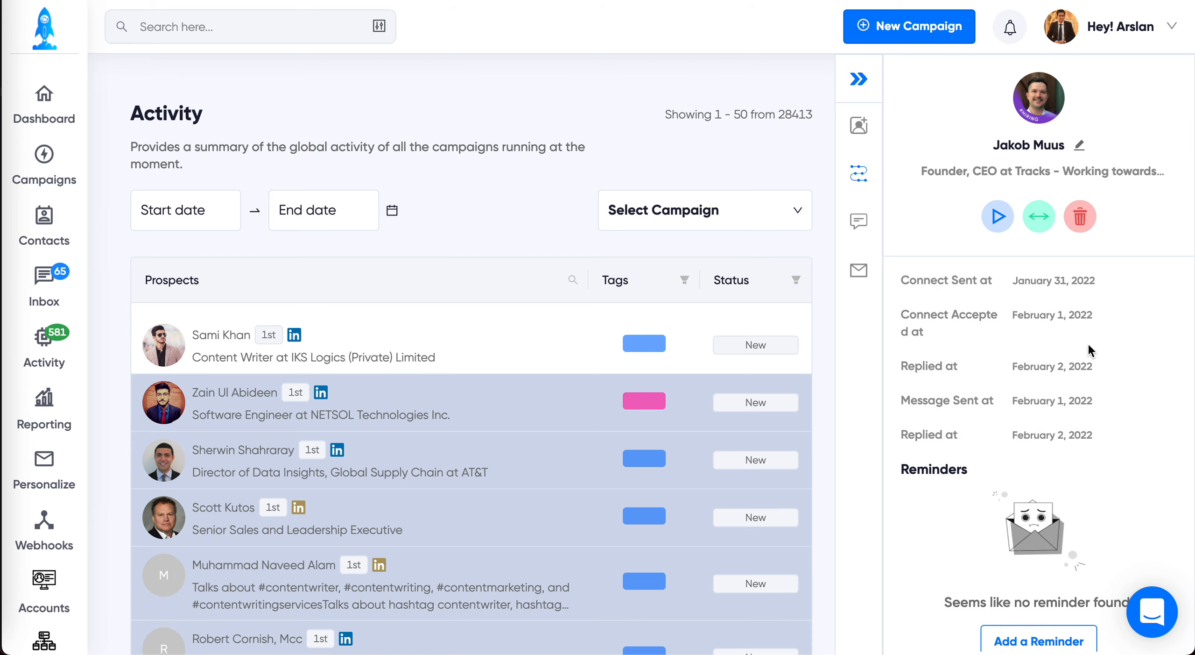
pyautogui.scroll(-3, 1119, 451)
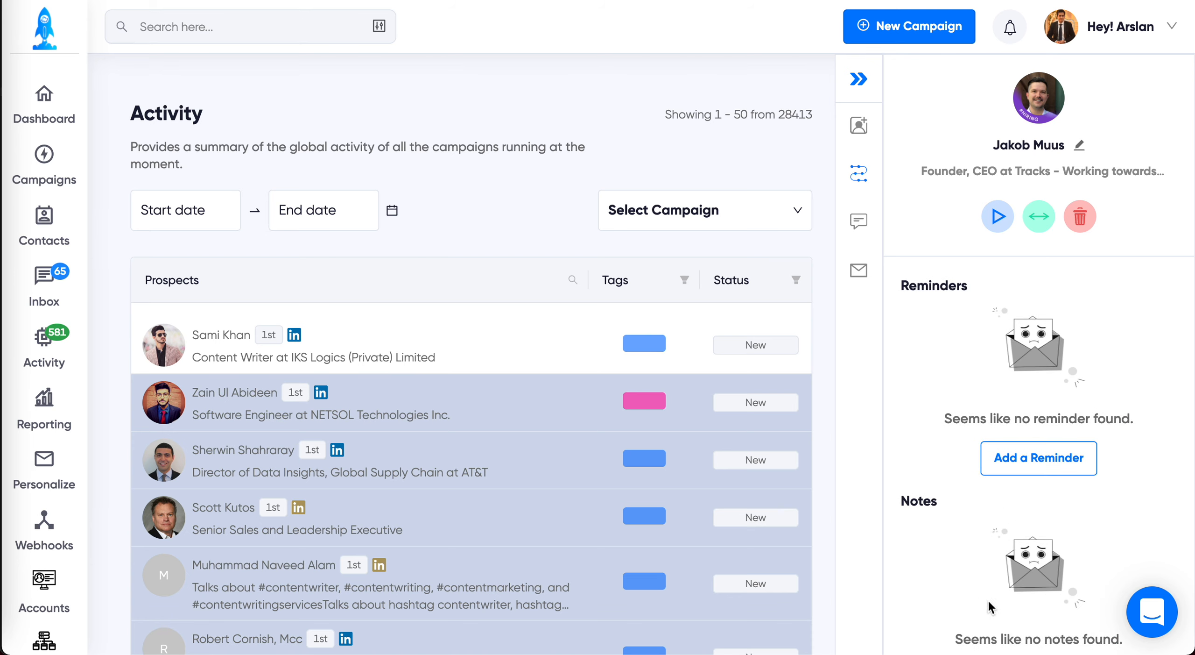
pyautogui.click(859, 221)
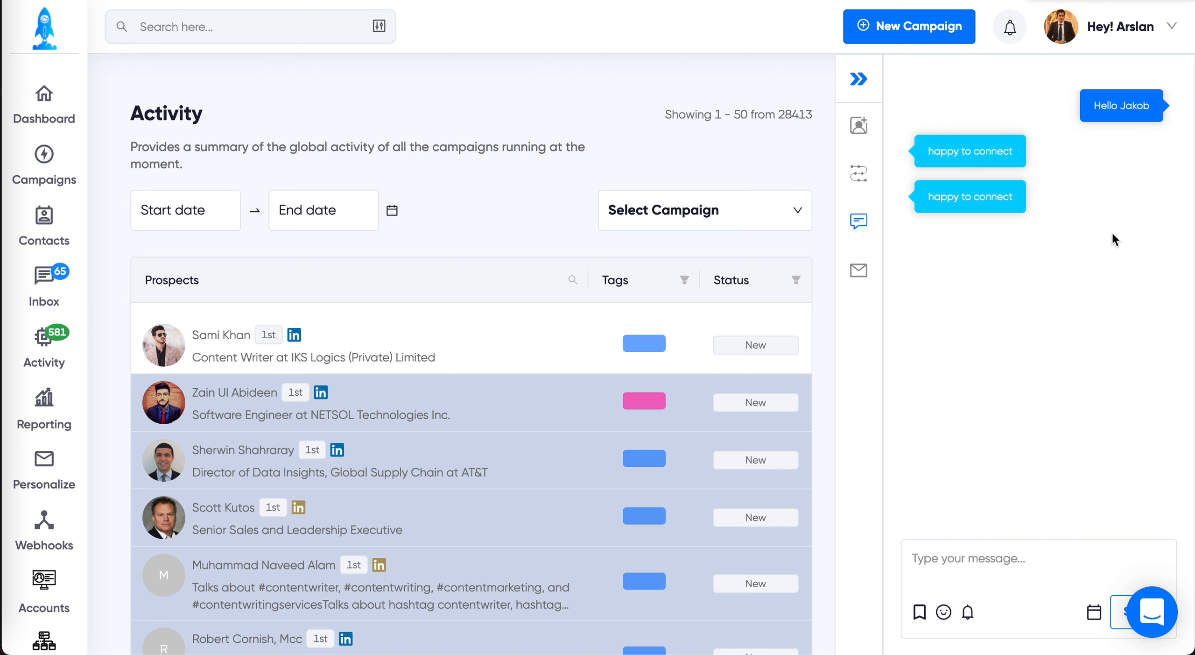
pyautogui.click(859, 270)
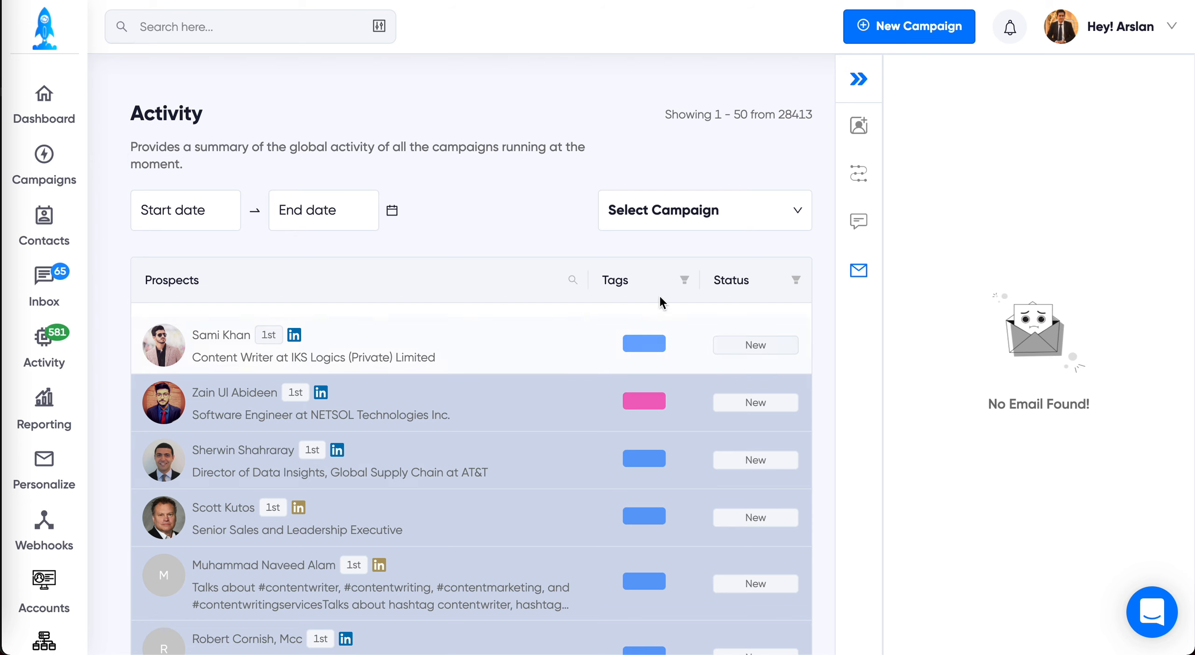
# Step: Inspect the Activity table's Status, Tags and Prospects column filters and the tags available for the first prospect
pyautogui.click(795, 280)
pyautogui.click(796, 281)
pyautogui.click(690, 283)
pyautogui.click(692, 283)
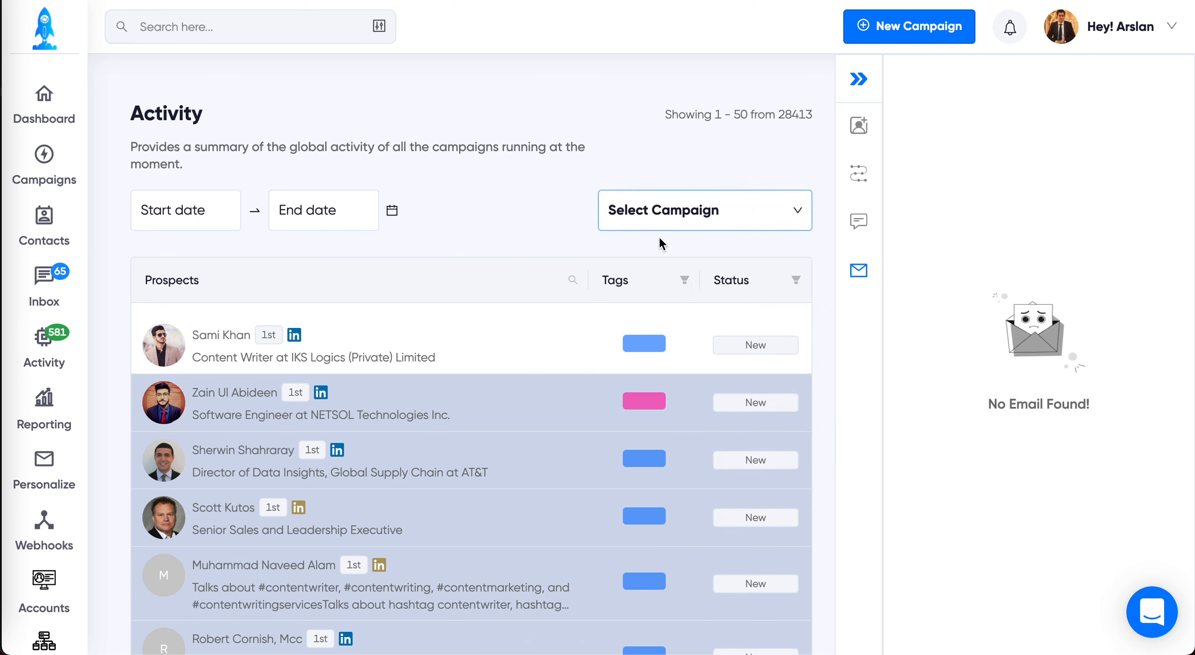
pyautogui.click(572, 281)
pyautogui.click(571, 286)
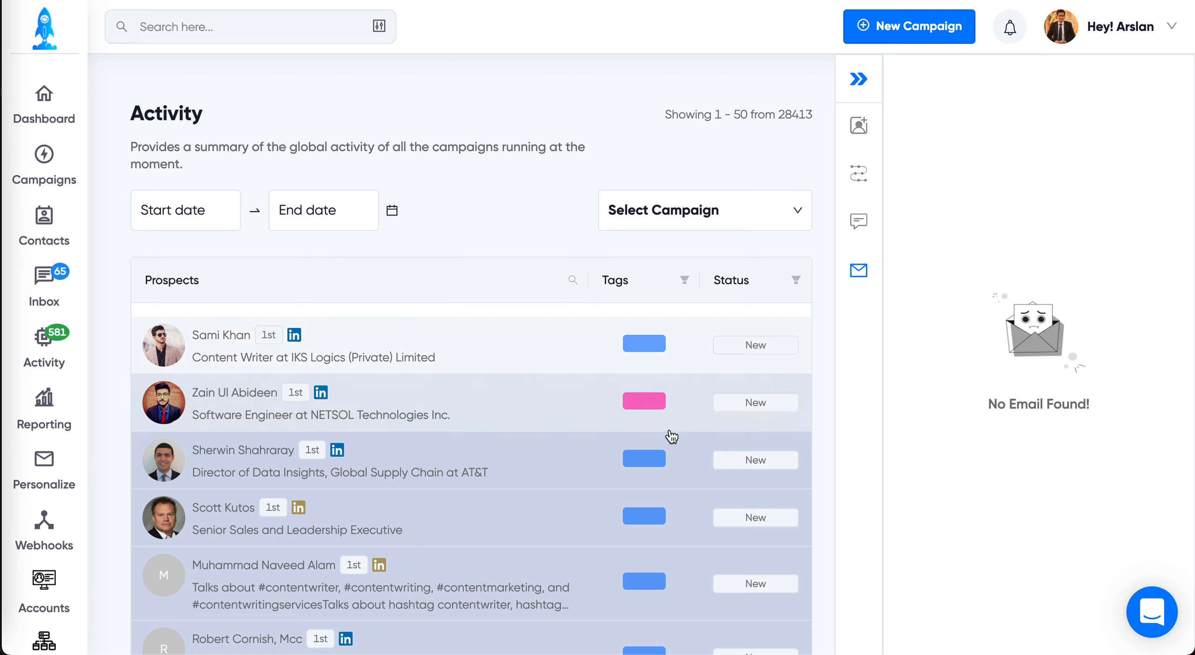
pyautogui.click(644, 347)
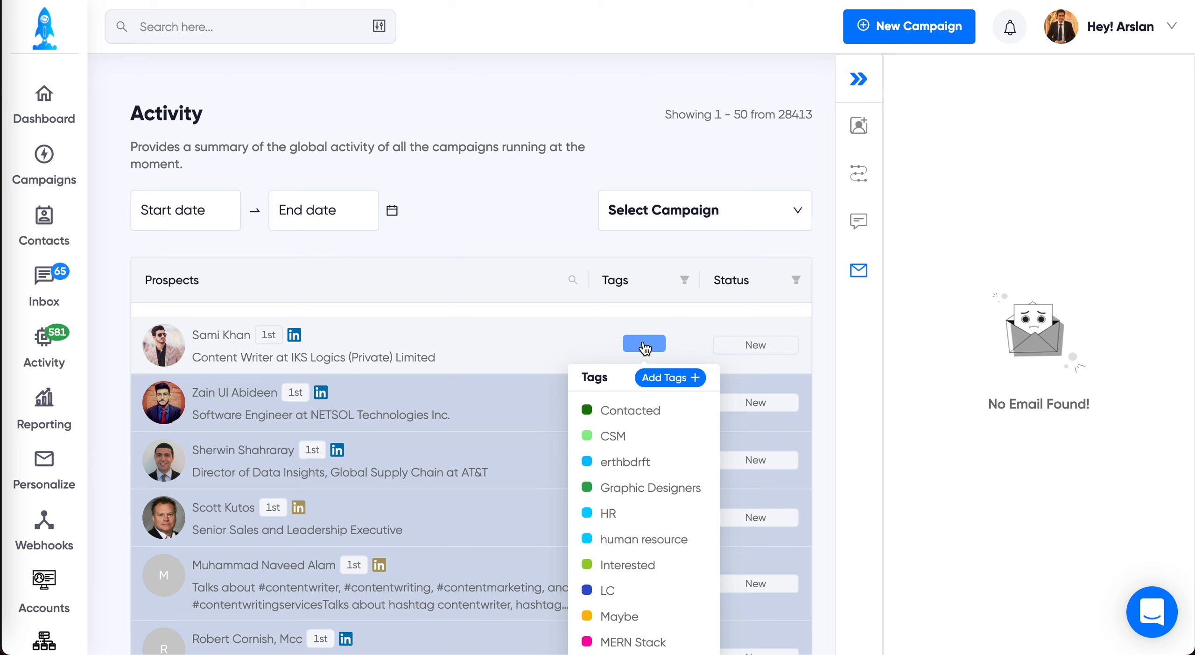
pyautogui.click(651, 342)
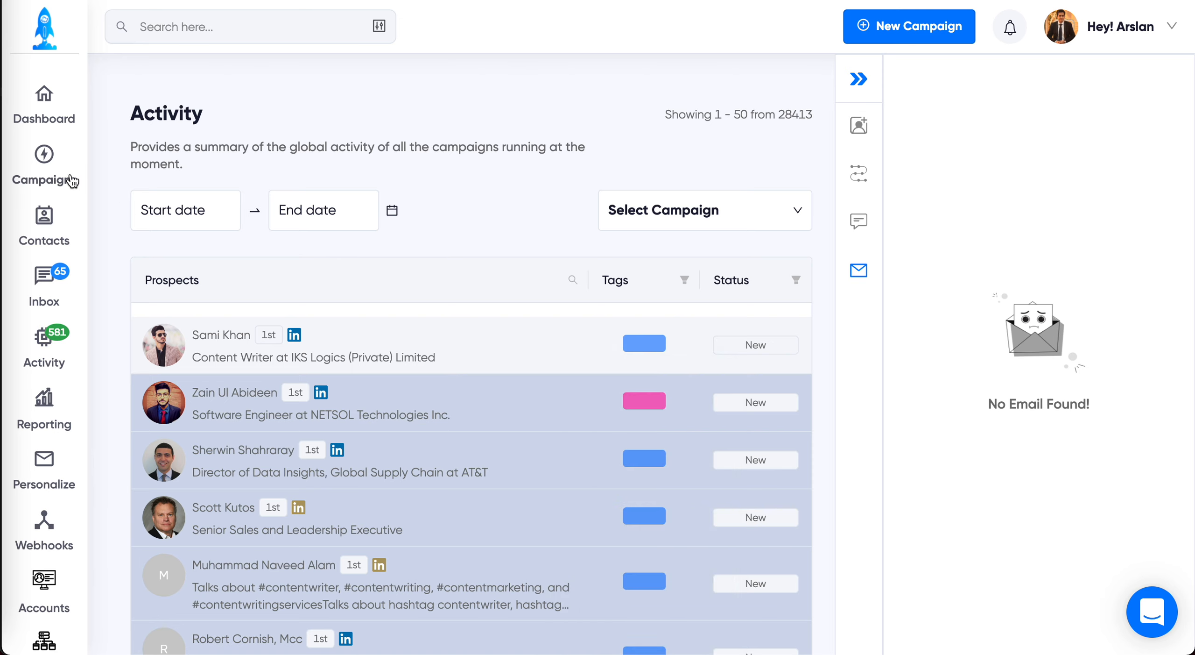
# Step: Go to the Campaigns page and review the results of the active campaigns
pyautogui.click(39, 156)
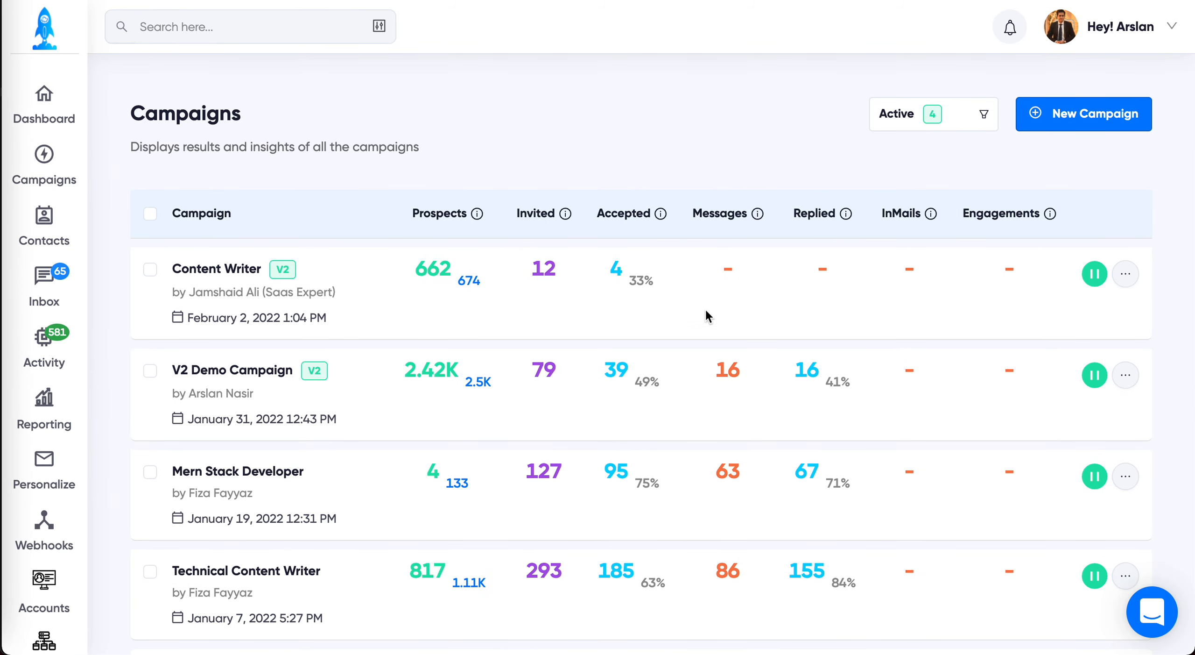
pyautogui.scroll(-2, 644, 491)
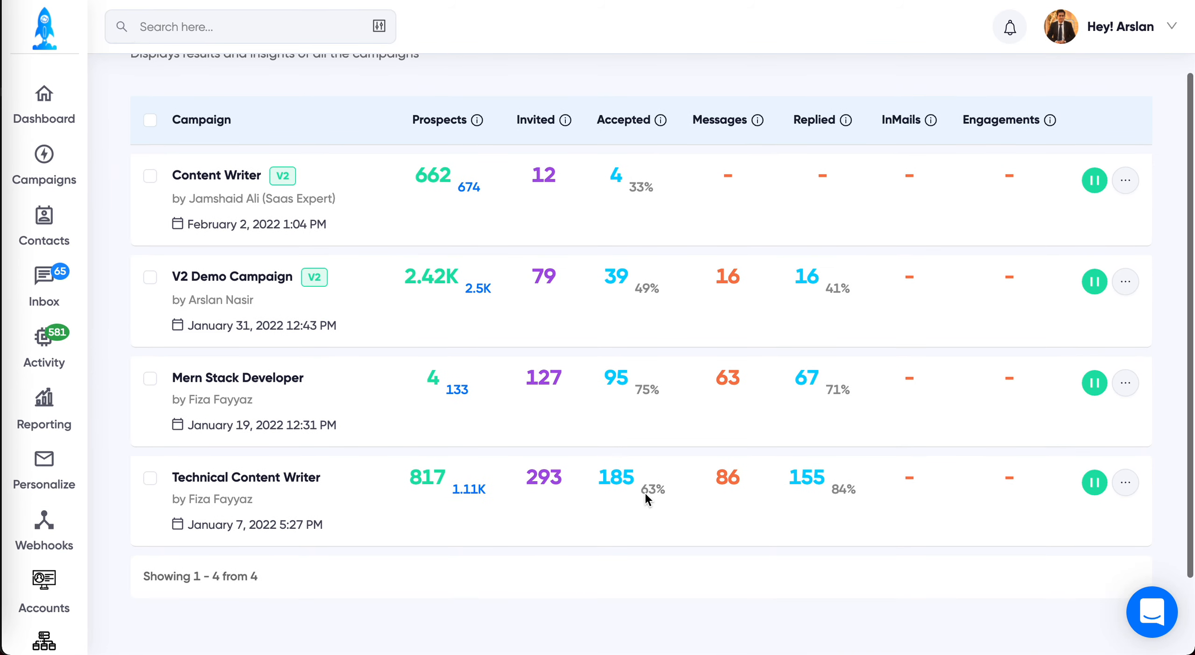
pyautogui.scroll(2, 644, 491)
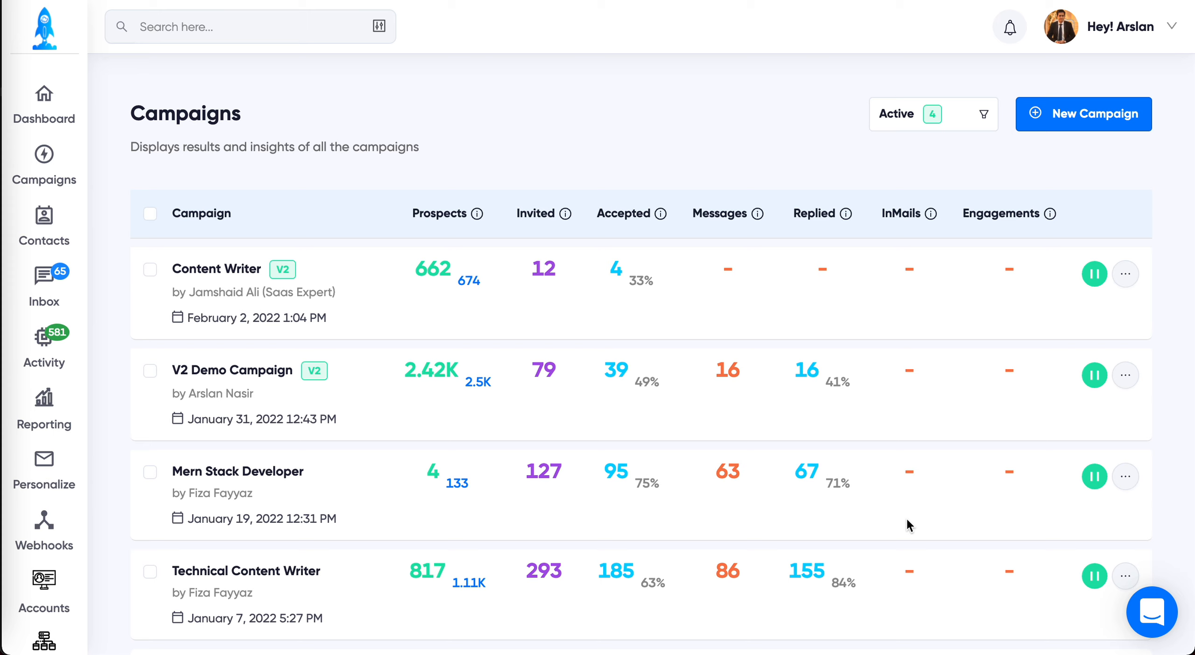
# Step: Check the campaign status filter options and the versions offered for a new campaign
pyautogui.click(955, 123)
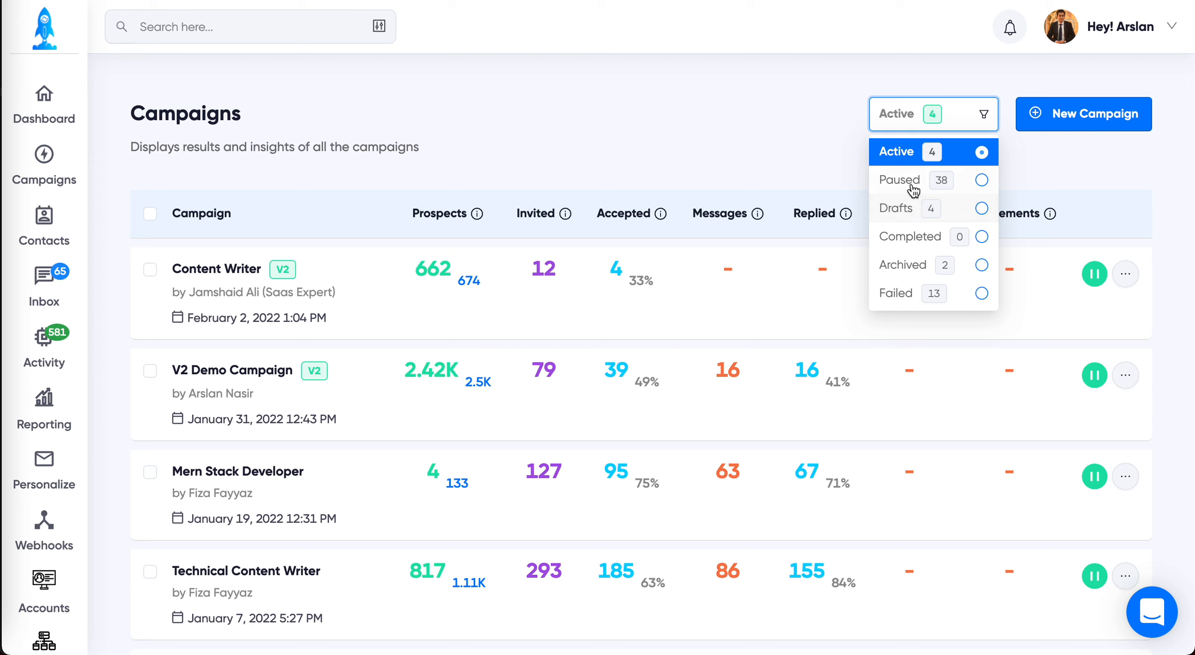
pyautogui.click(972, 123)
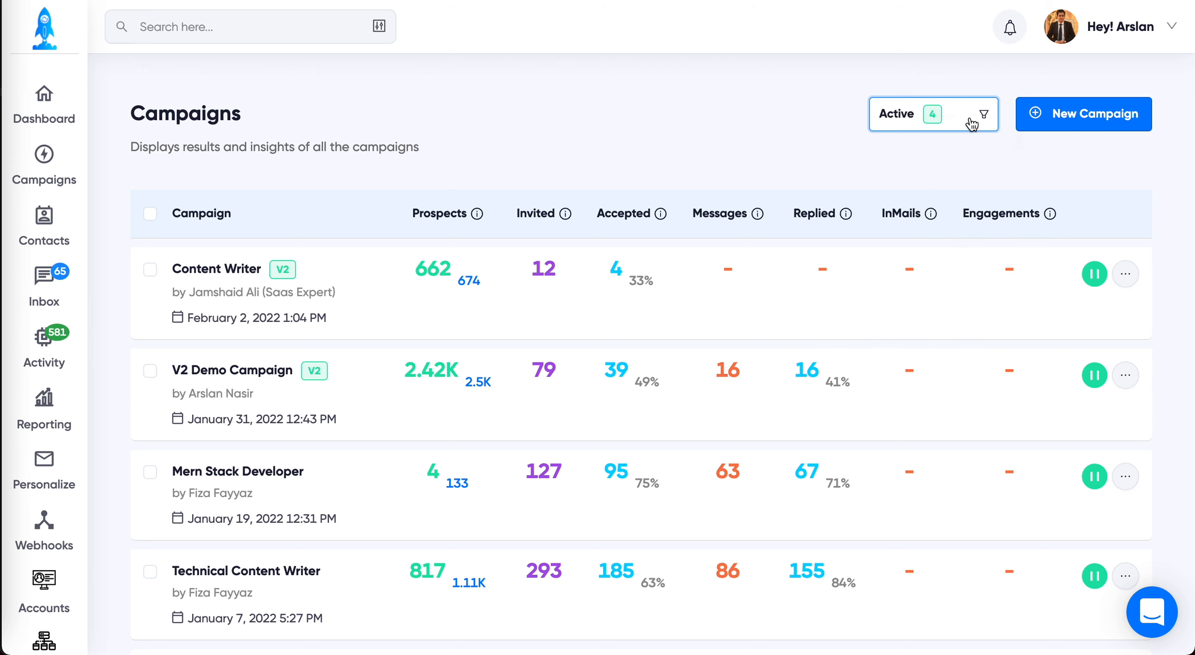
pyautogui.moveTo(1094, 113)
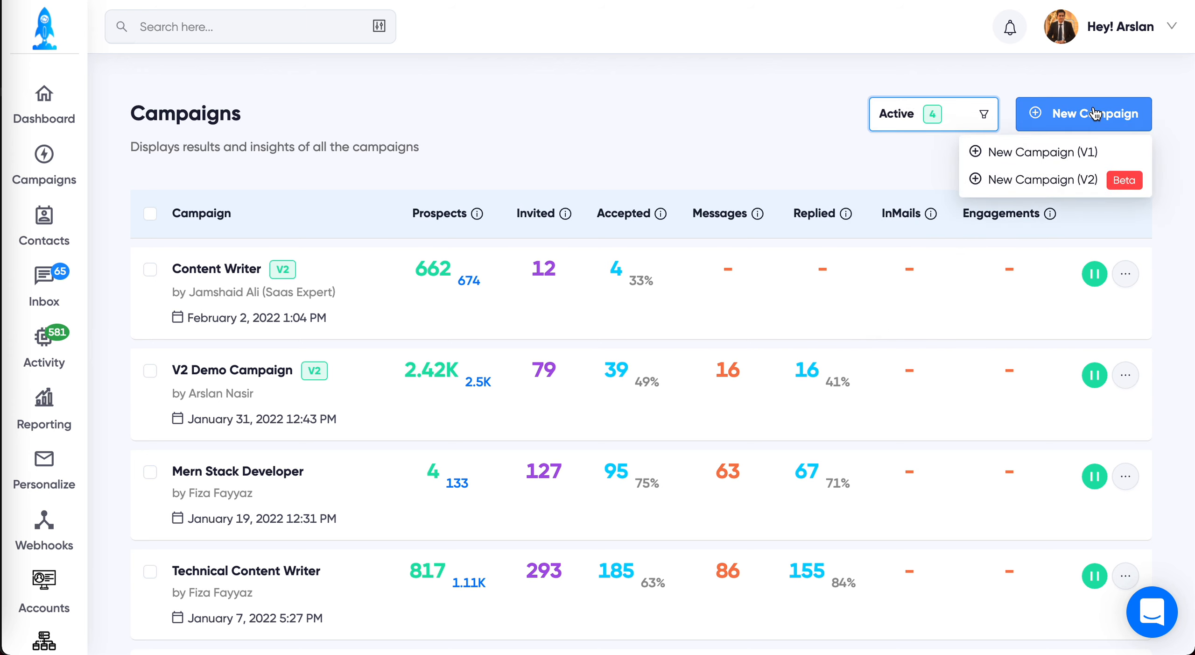
# Step: Start a new V1 campaign for the LinkedIn account, using a LinkedIn Event URL as the source of leads
pyautogui.click(1092, 156)
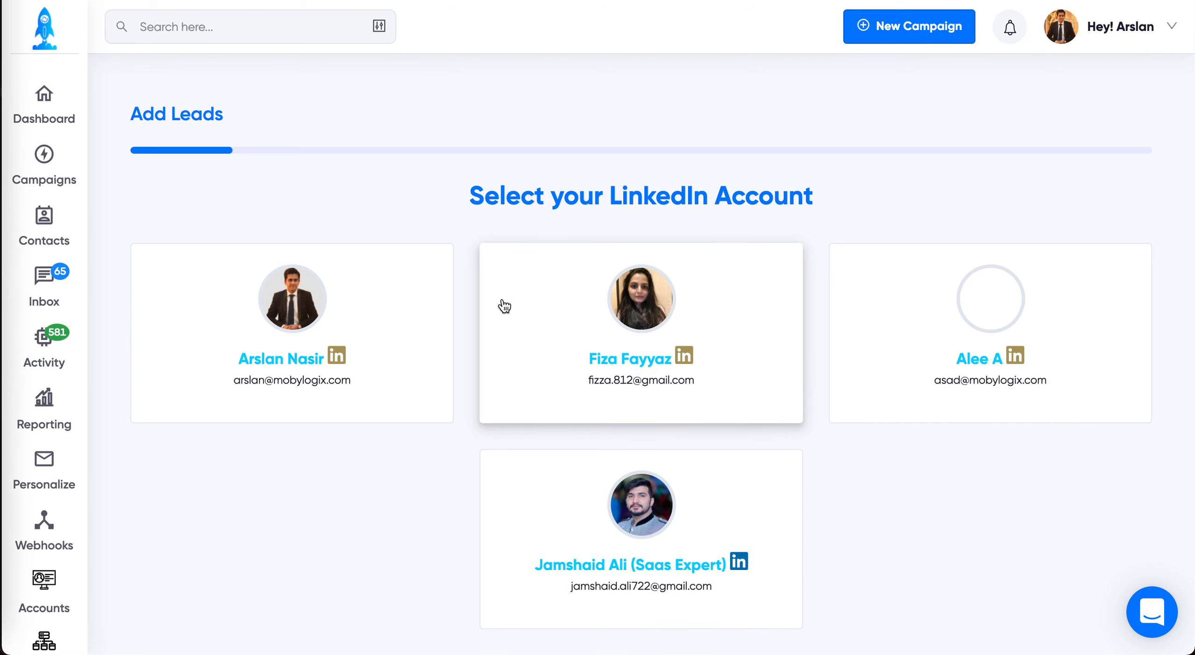
pyautogui.click(502, 304)
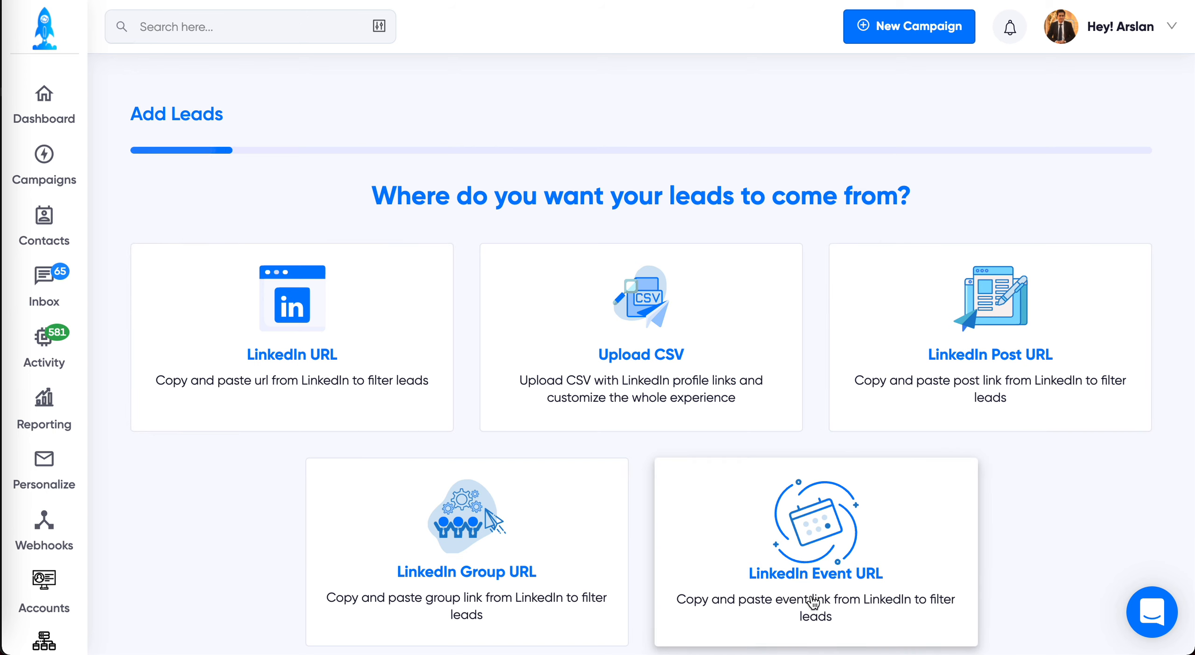
pyautogui.click(843, 567)
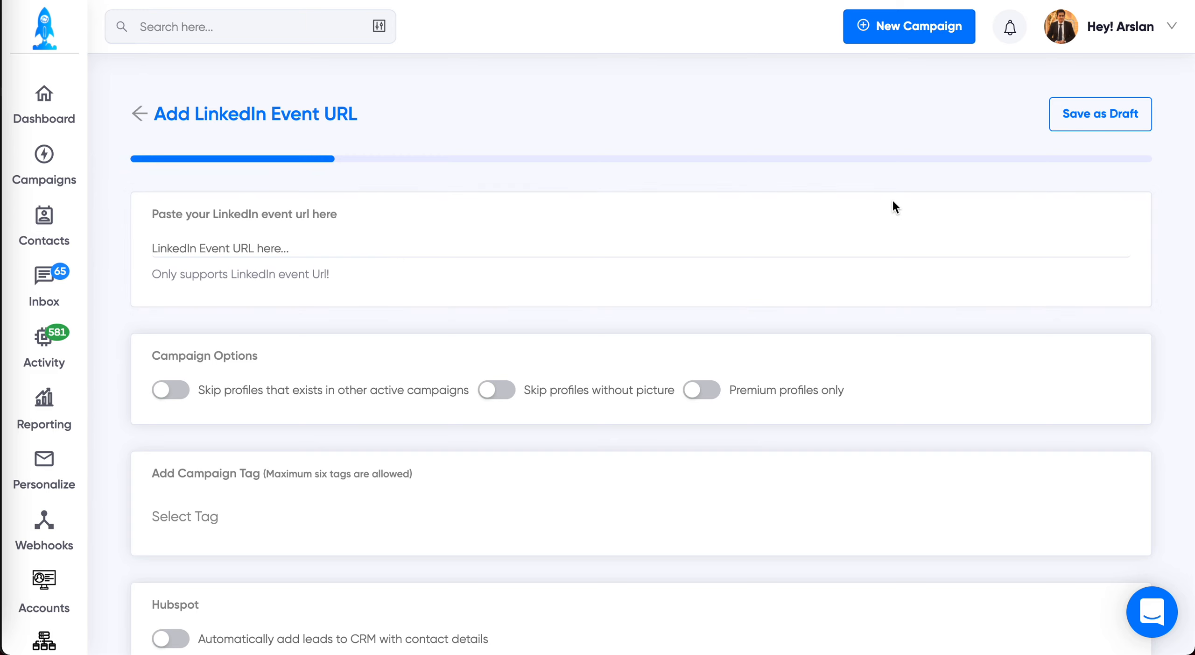
# Step: Open the LinkedIn home page in a new browser tab
pyautogui.press('super+t')
pyautogui.write('link')
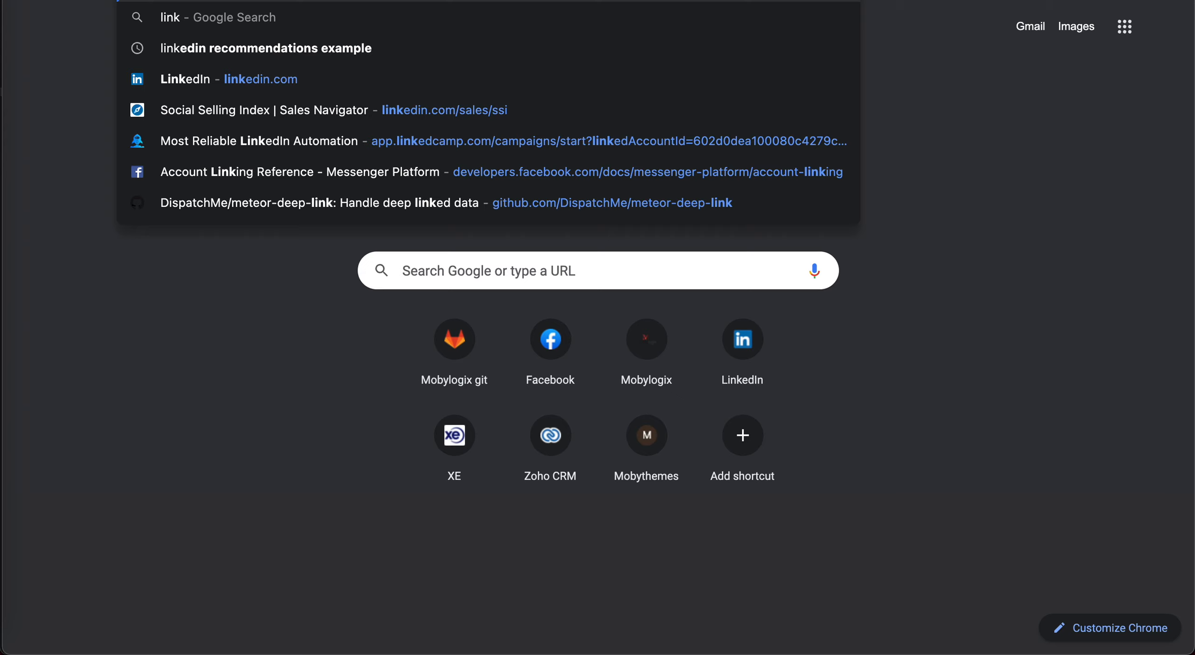
pyautogui.press('Down')
pyautogui.press('Down')
pyautogui.press('Return')
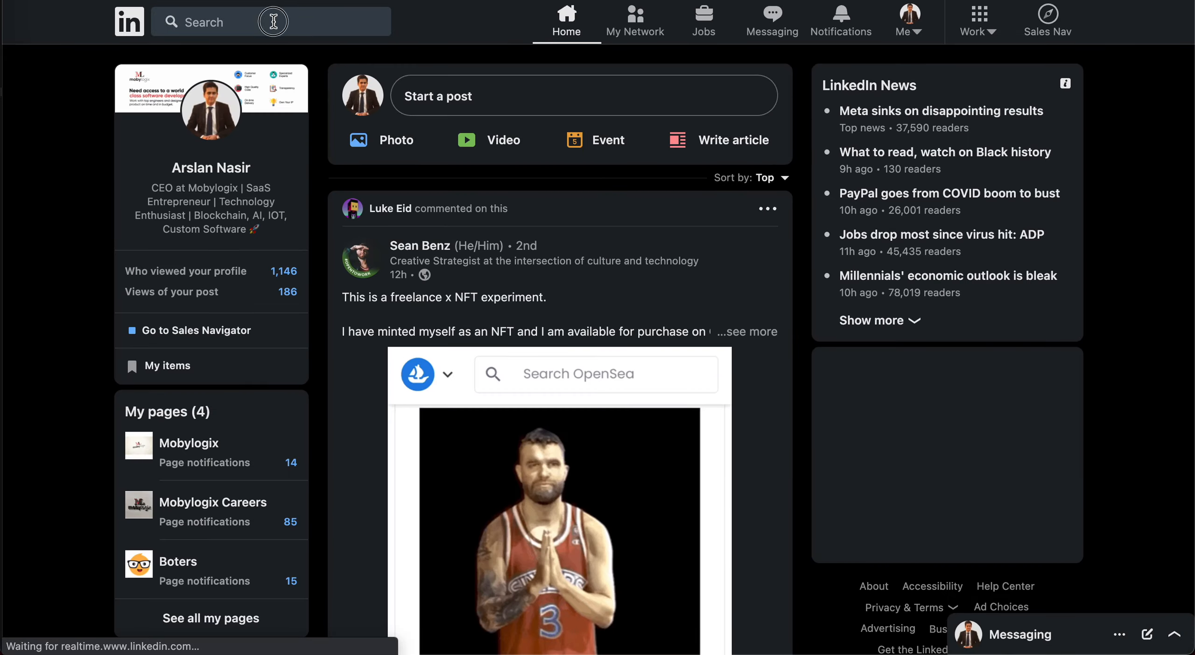
# Step: Search LinkedIn for "aws" and limit the results to events
pyautogui.click(274, 22)
pyautogui.press('Return')
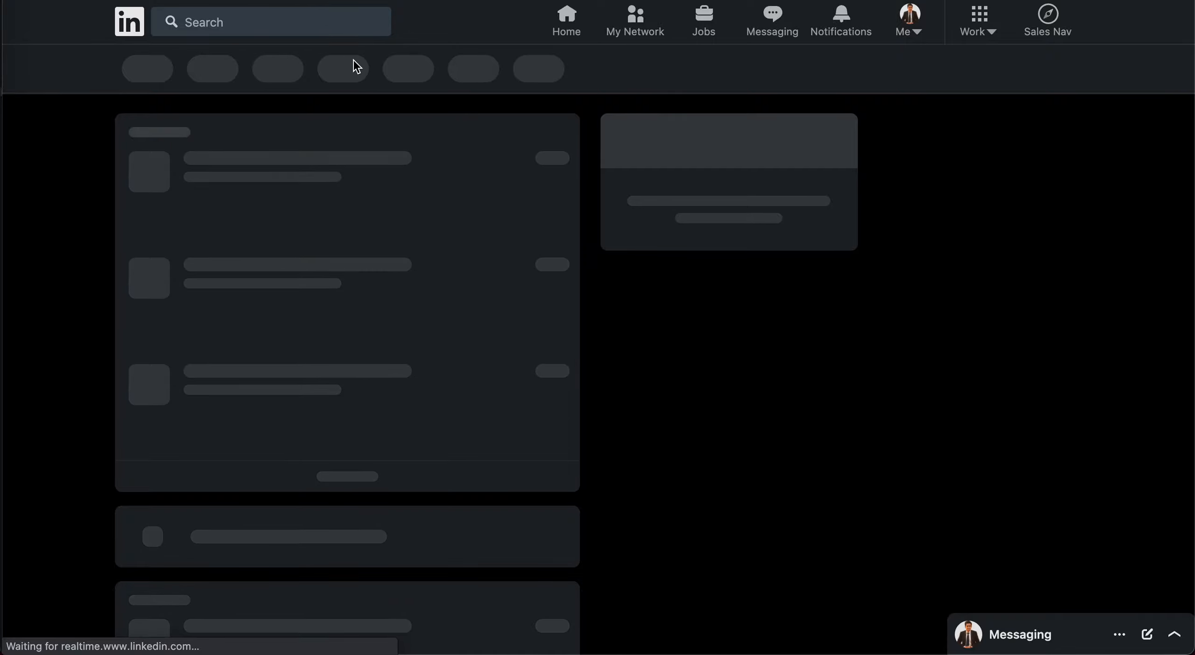
pyautogui.click(283, 28)
pyautogui.write('aws')
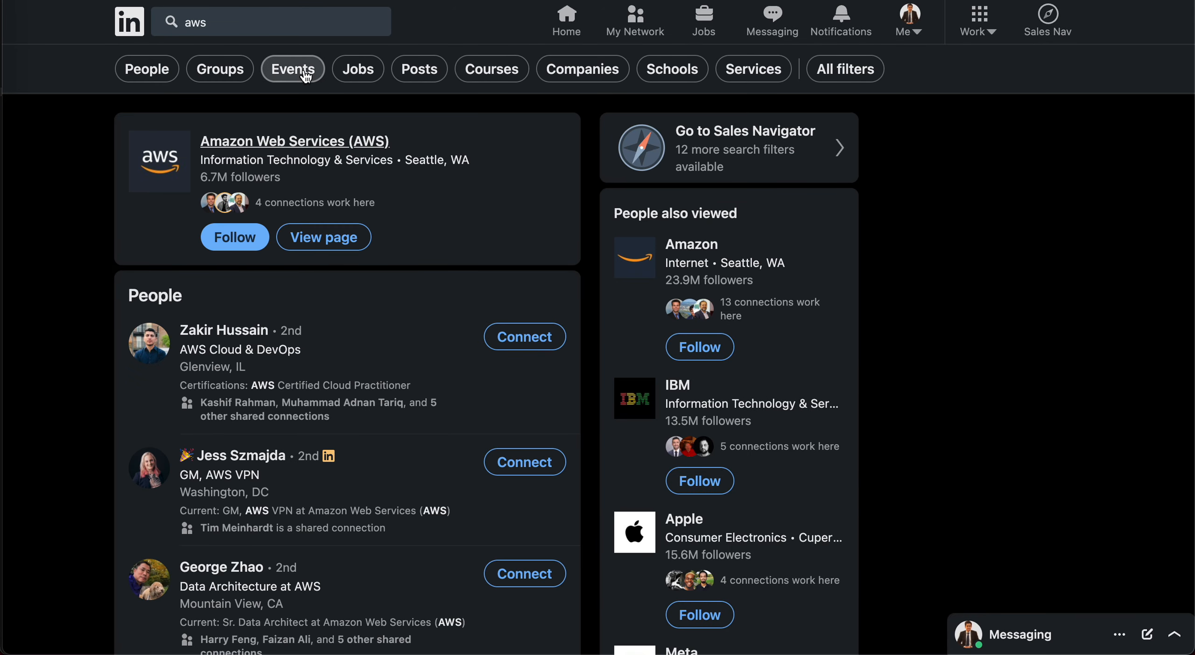
pyautogui.click(290, 68)
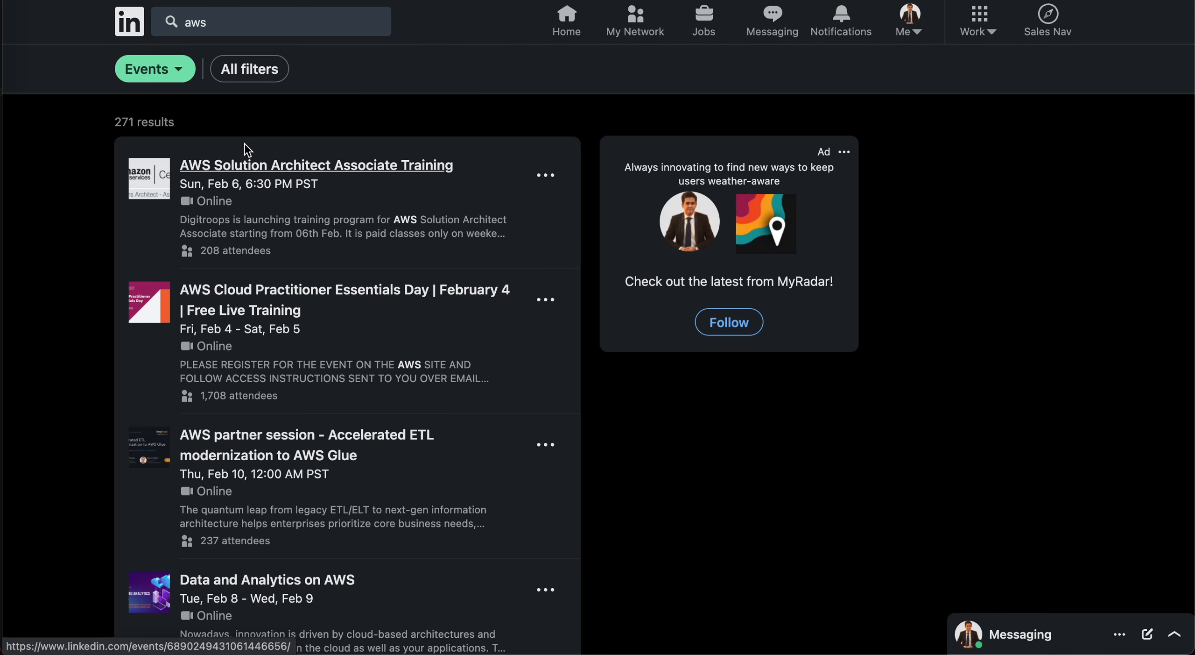
# Step: Open the AWS Solution Architect Associate Training event and attend it without adding it to the calendar
pyautogui.click(300, 172)
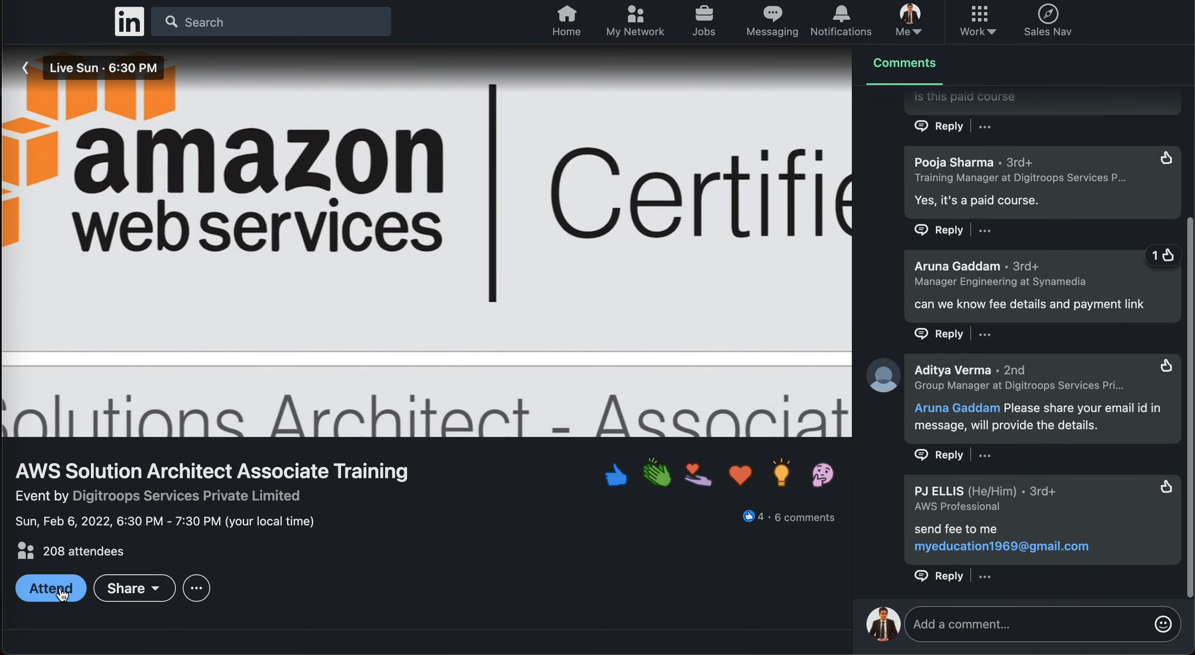
pyautogui.click(66, 591)
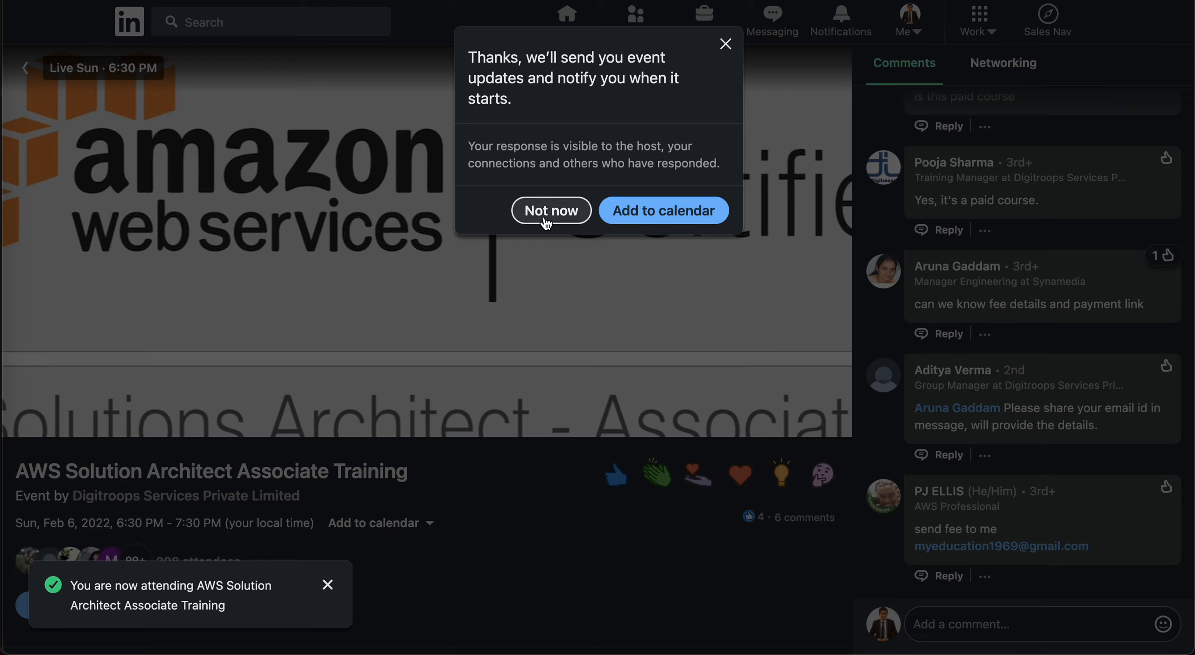
pyautogui.click(549, 211)
pyautogui.click(328, 584)
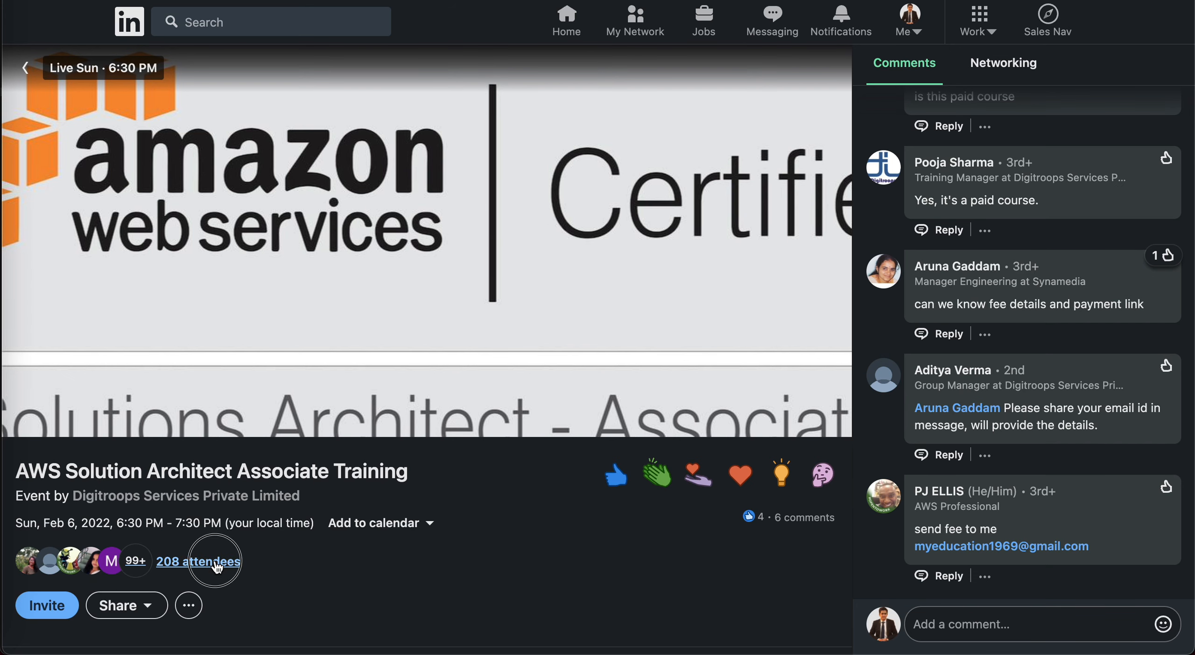
# Step: Show the event's attendee list and look through the people in it
pyautogui.click(219, 561)
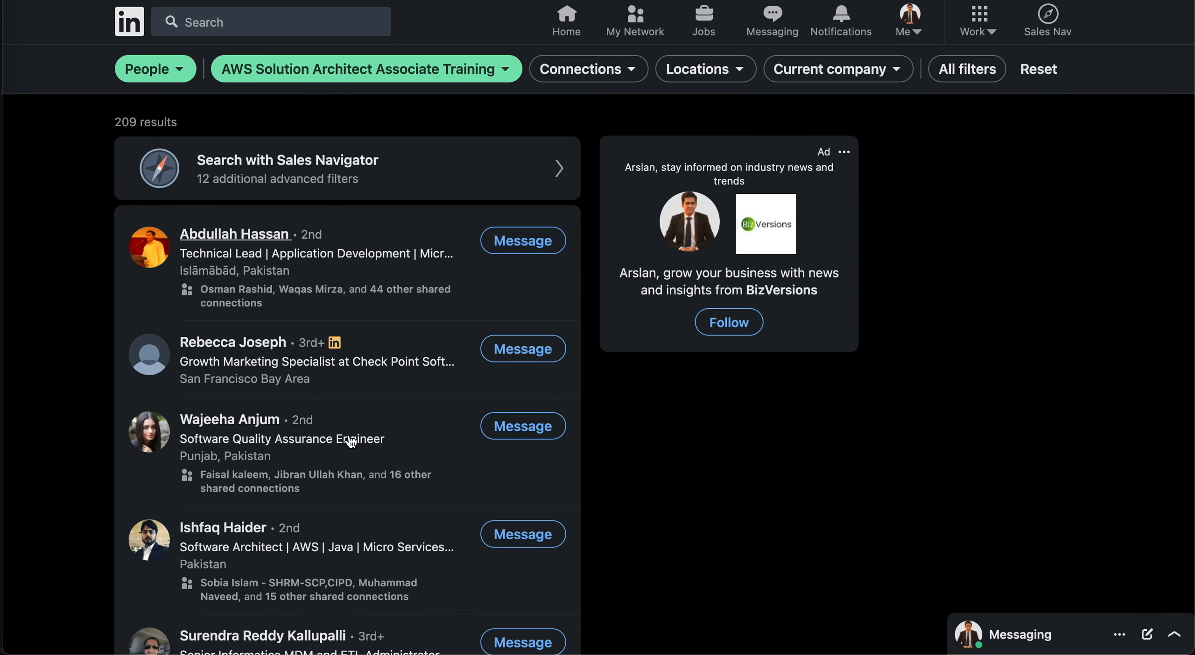
pyautogui.scroll(-15, 350, 440)
pyautogui.scroll(15, 350, 440)
# Step: Filter the event attendees by the location United States
pyautogui.click(711, 55)
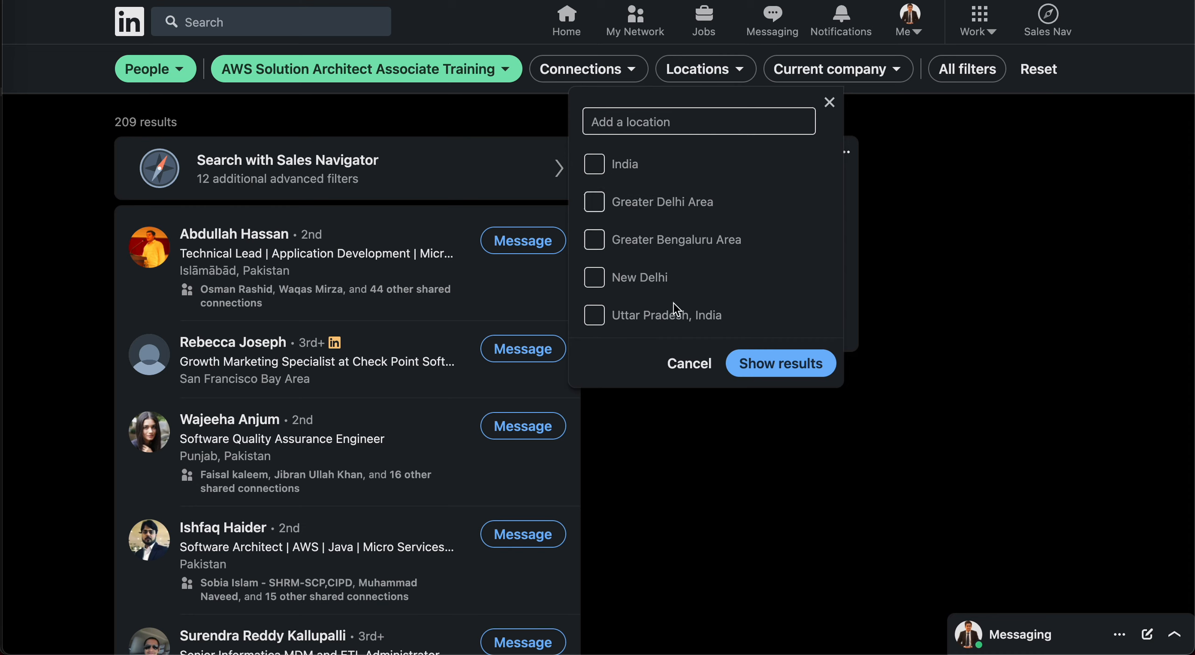
pyautogui.click(672, 122)
pyautogui.write('u')
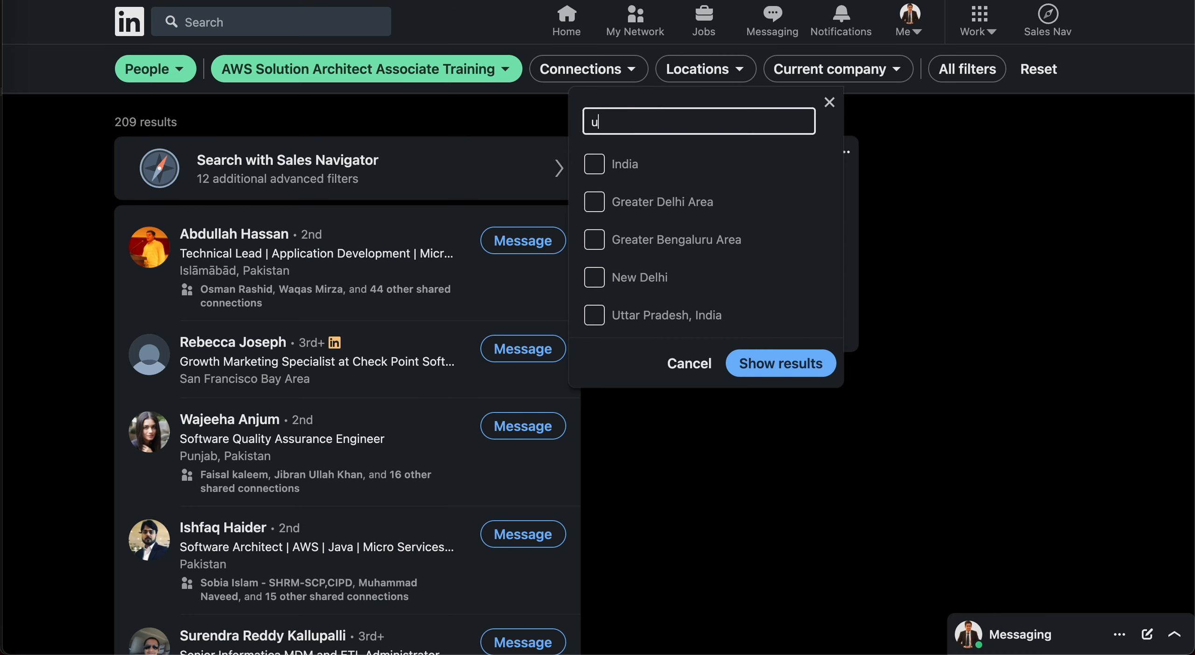
pyautogui.write('nited')
pyautogui.click(667, 151)
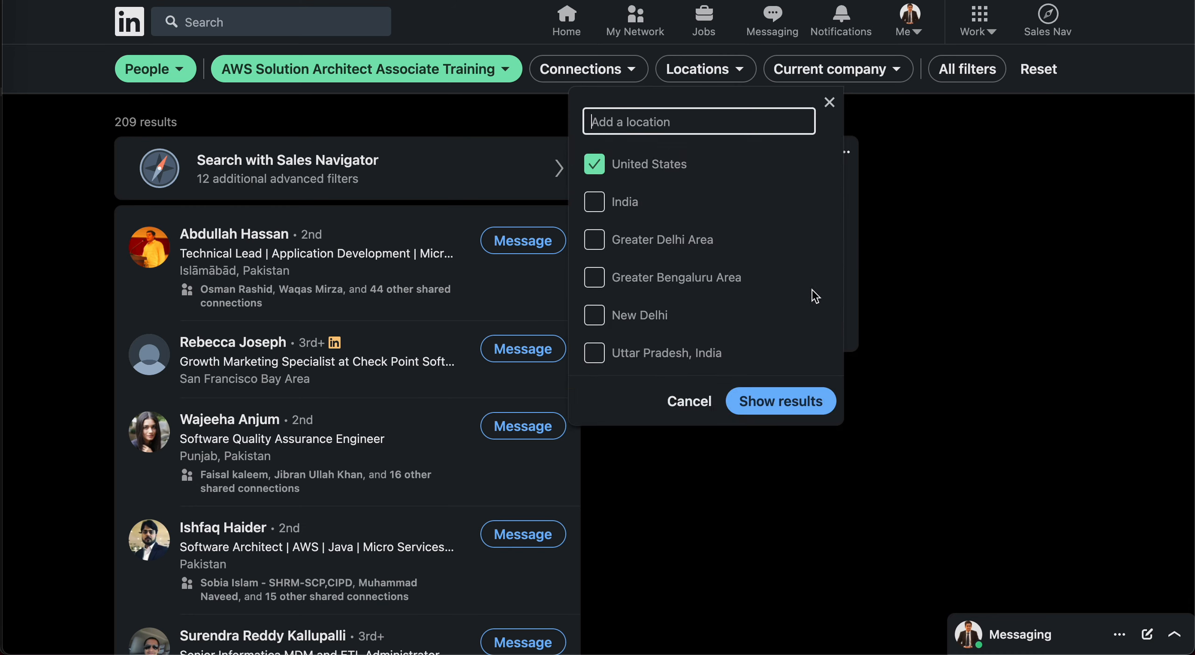
pyautogui.click(797, 402)
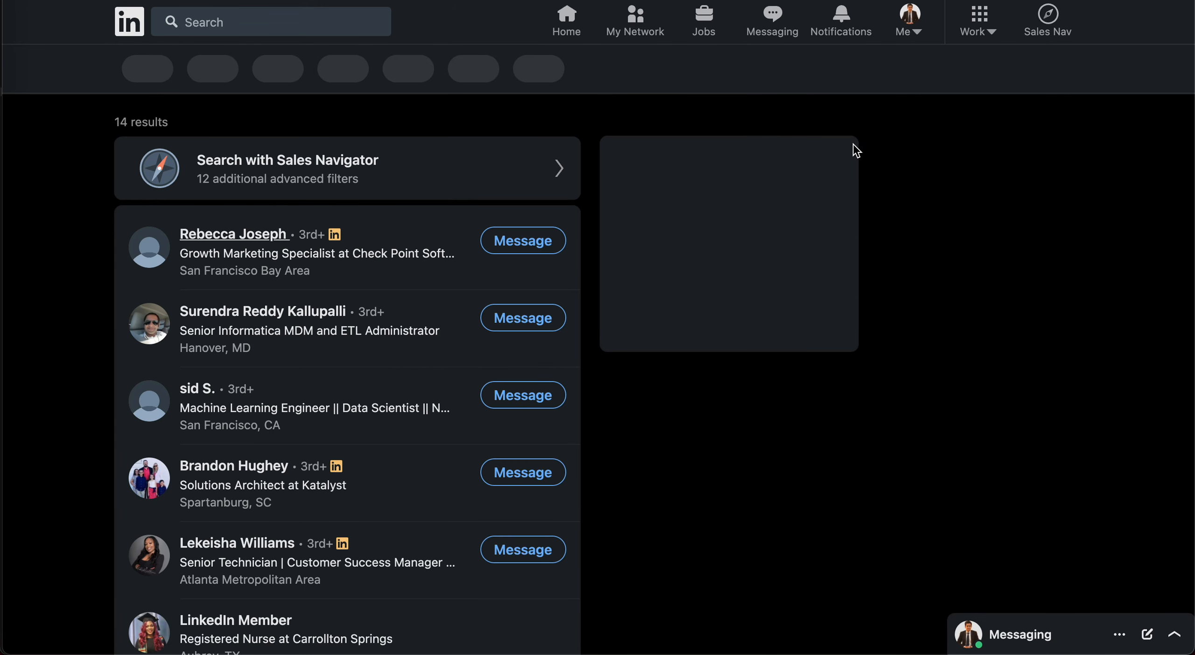
# Step: Review all available people filters and narrow the attendees to the Information Technology & Services industry
pyautogui.click(836, 83)
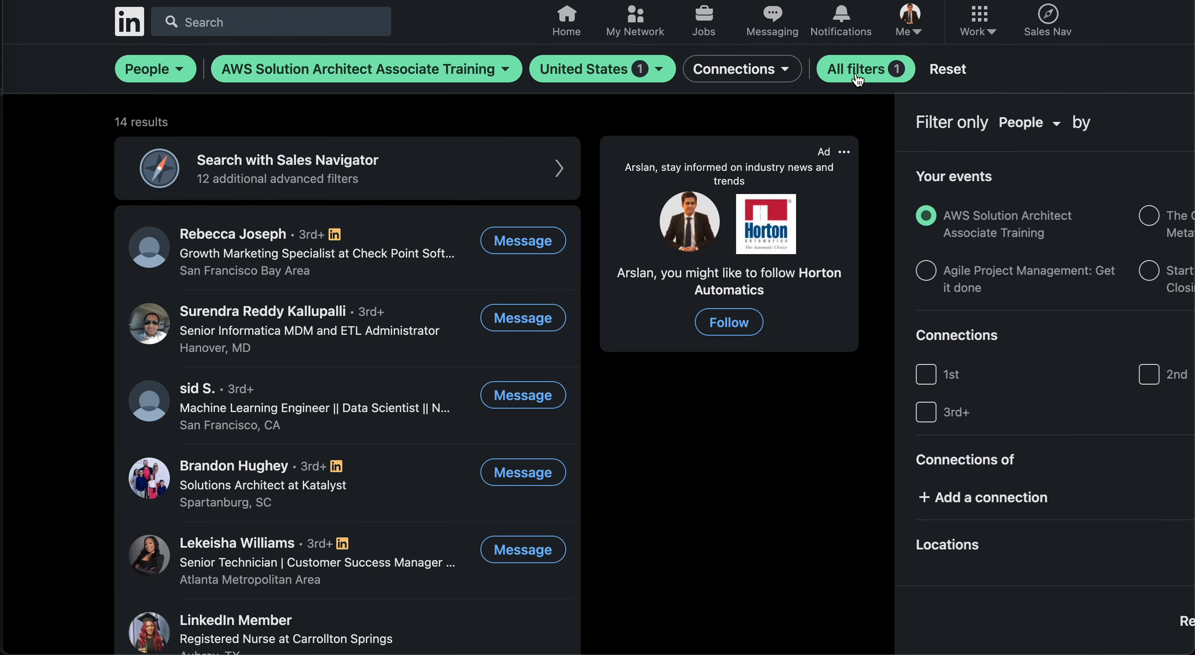
pyautogui.scroll(-4, 897, 457)
pyautogui.scroll(-15, 896, 457)
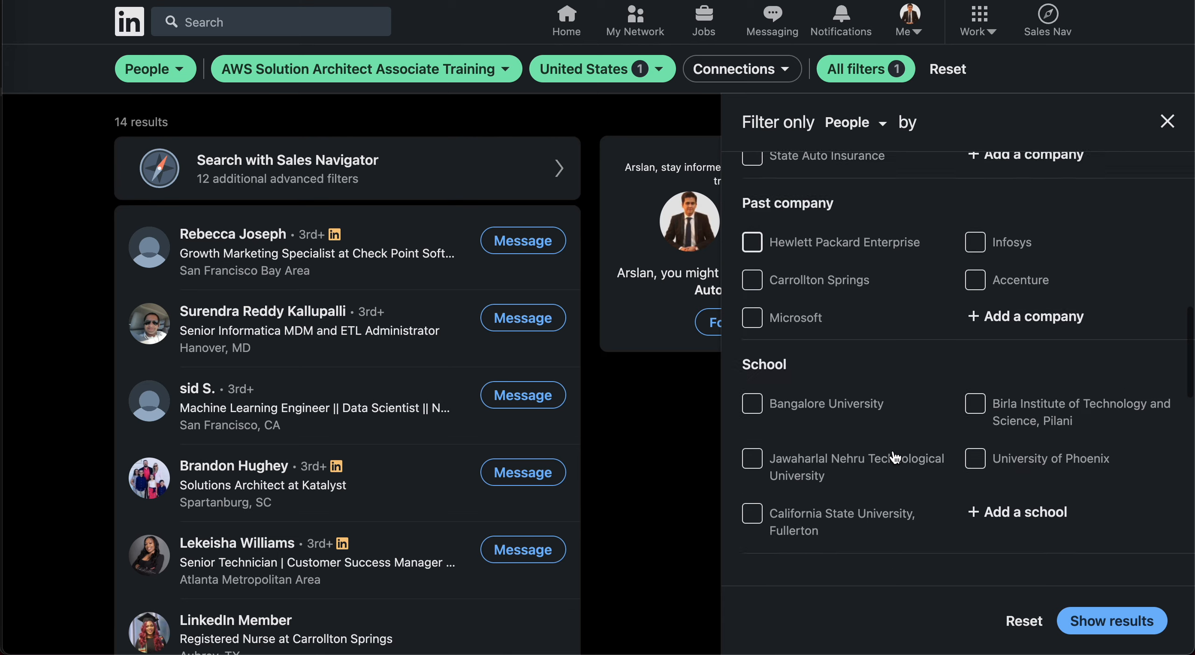
pyautogui.scroll(15, 893, 453)
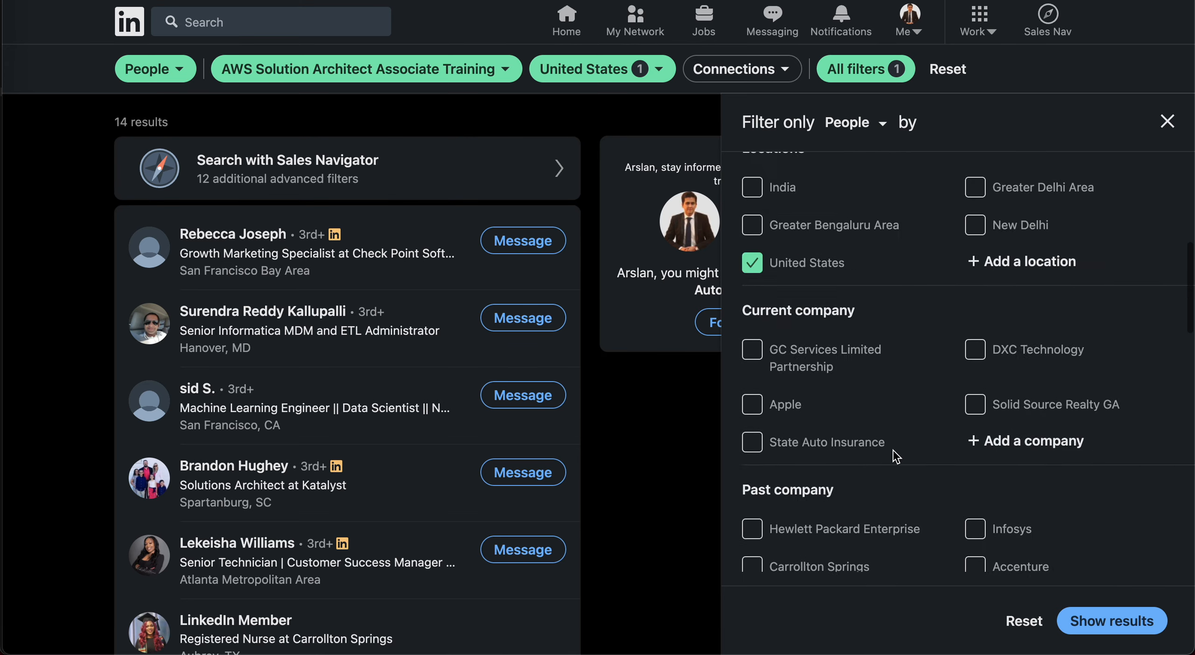
pyautogui.scroll(-15, 960, 519)
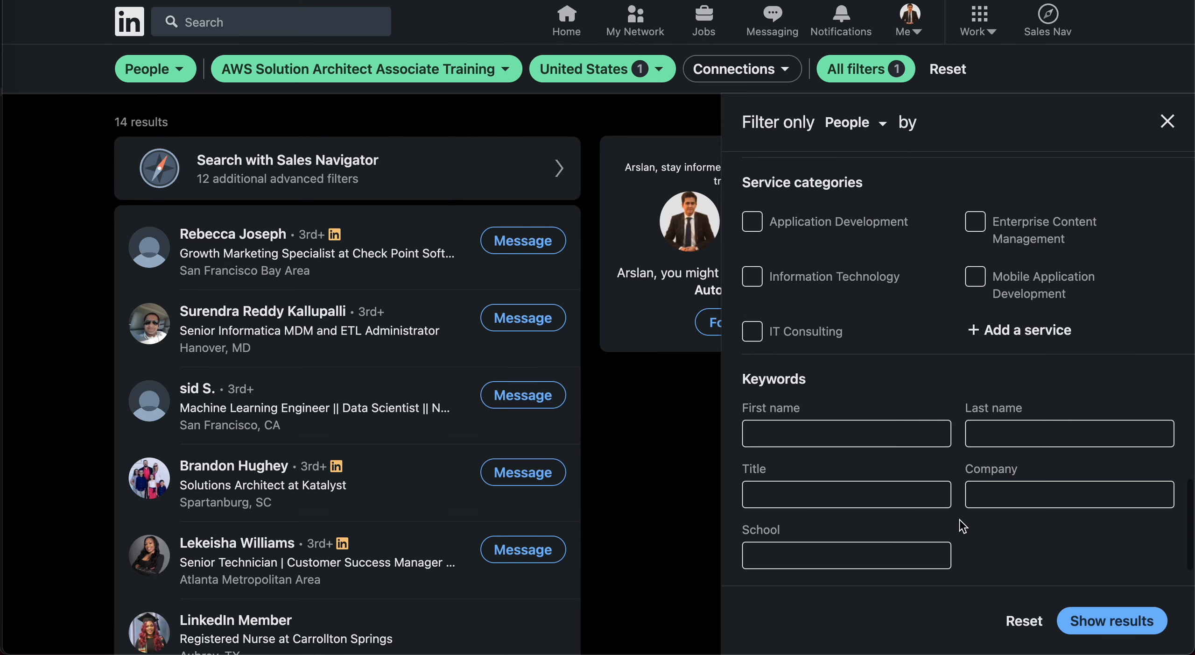
pyautogui.scroll(5, 788, 347)
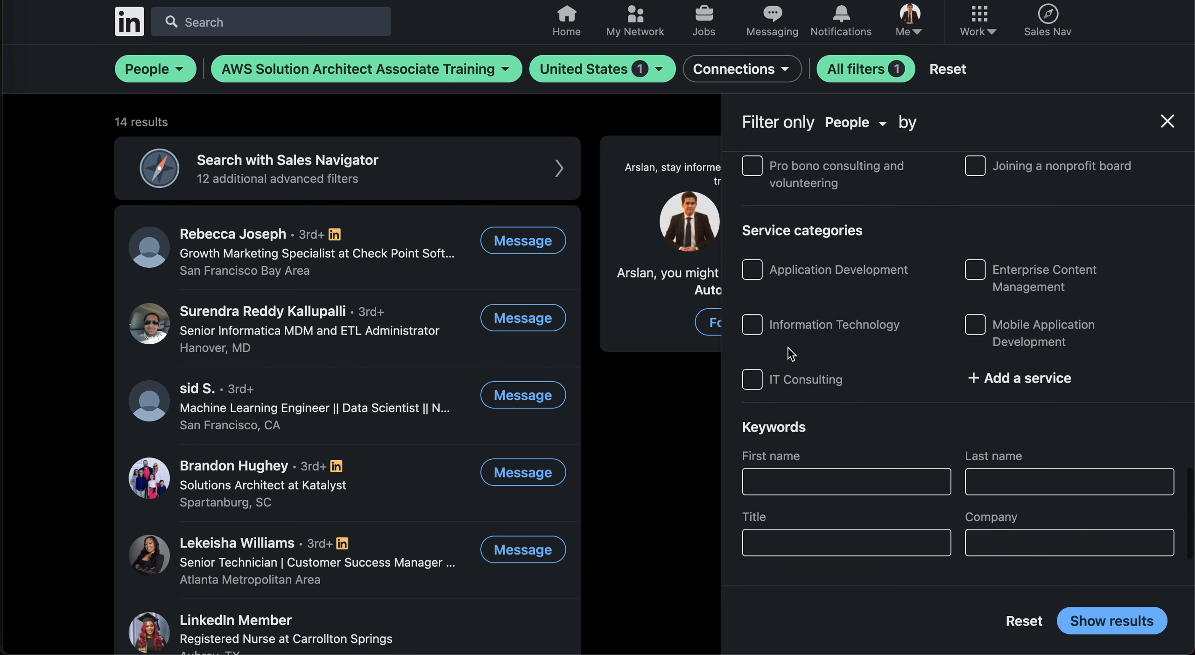
pyautogui.scroll(5, 788, 348)
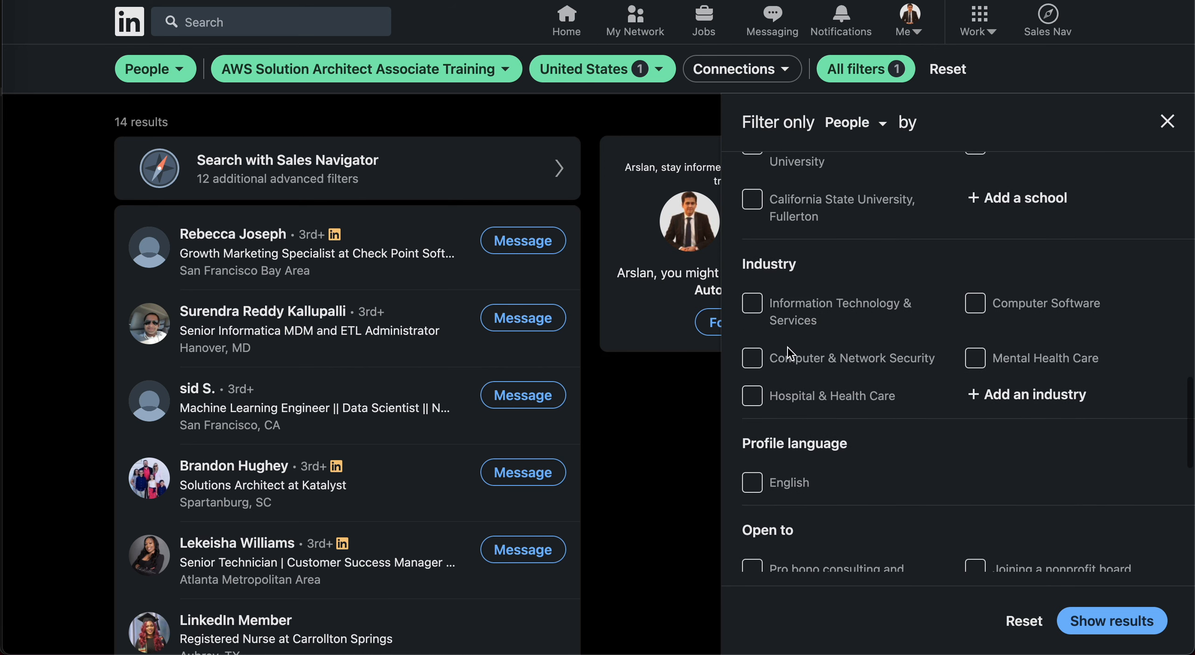
pyautogui.click(856, 334)
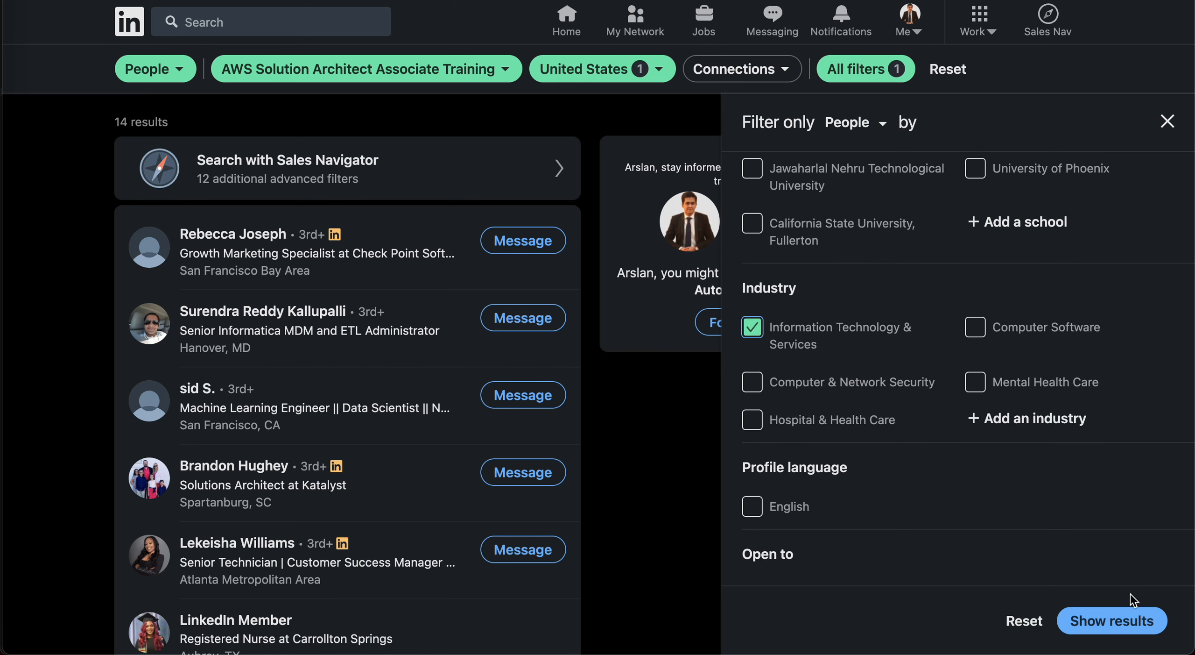
pyautogui.click(1114, 620)
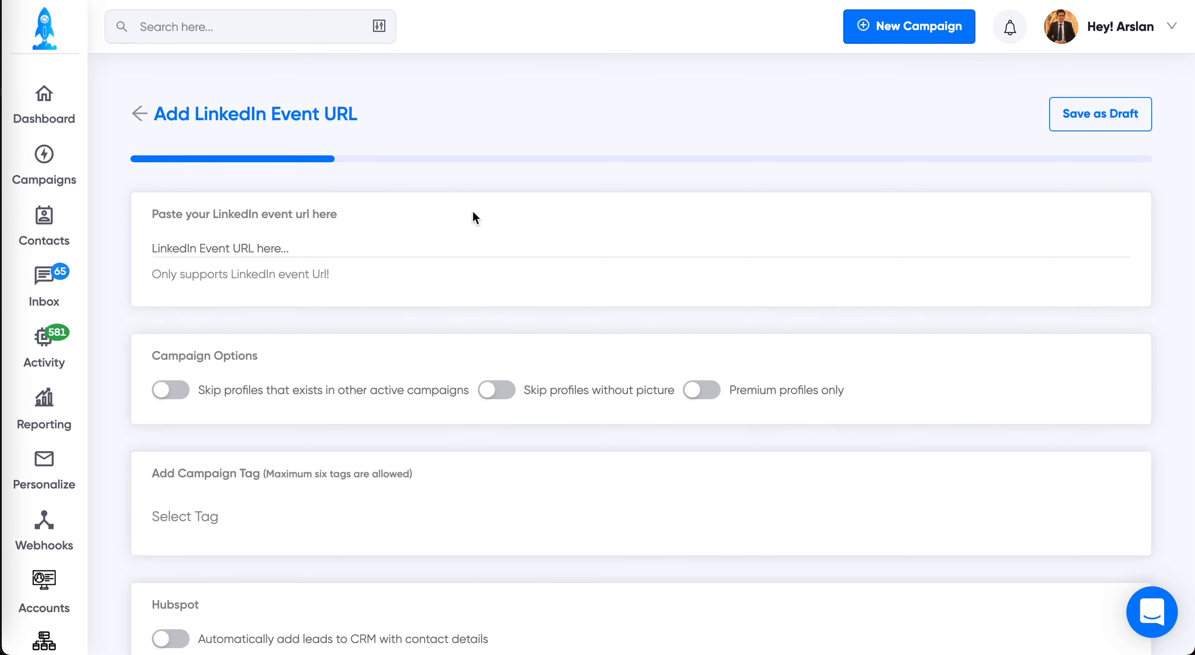
# Step: Back in LinkedCamp, reselect the LinkedIn Event URL source, paste the filtered attendee search URL and continue to the campaign's message setup
pyautogui.click(139, 113)
pyautogui.click(856, 581)
pyautogui.click(408, 246)
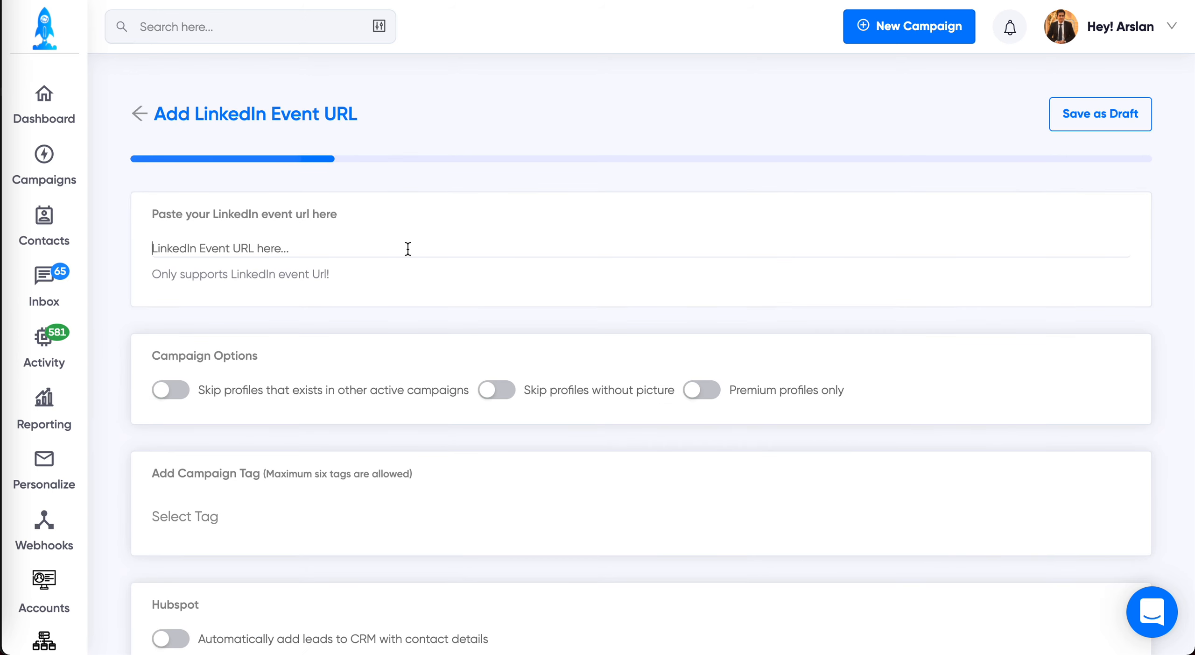
pyautogui.hotkey('ctrl', 'v')
pyautogui.scroll(-5, 633, 297)
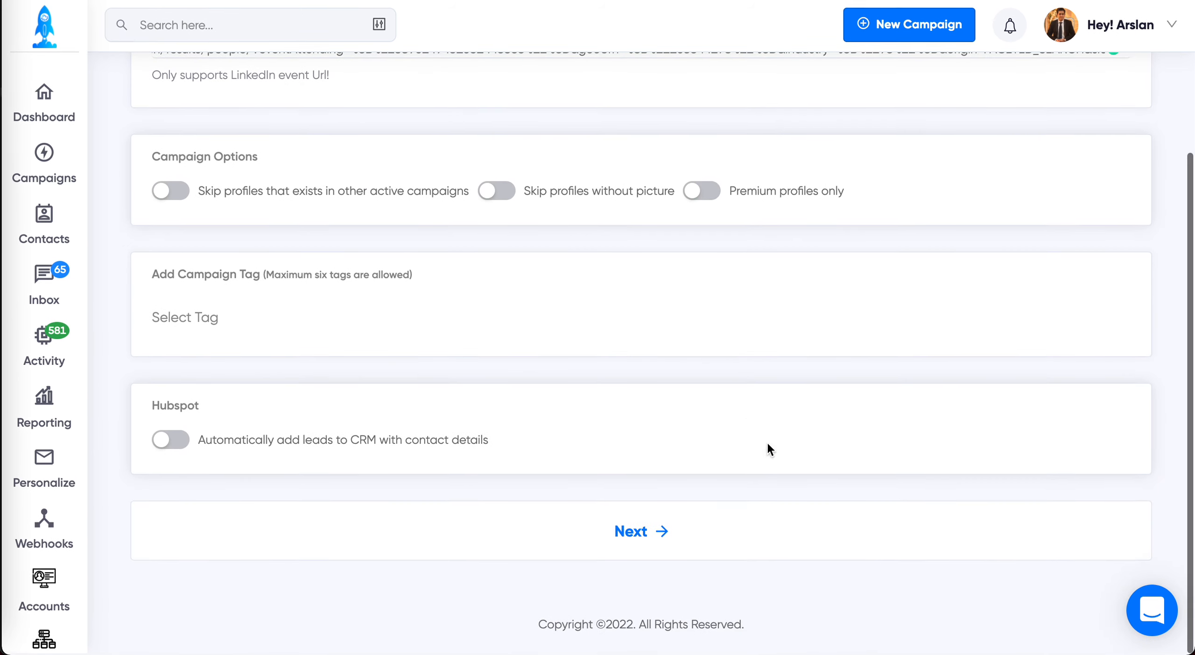
pyautogui.click(632, 282)
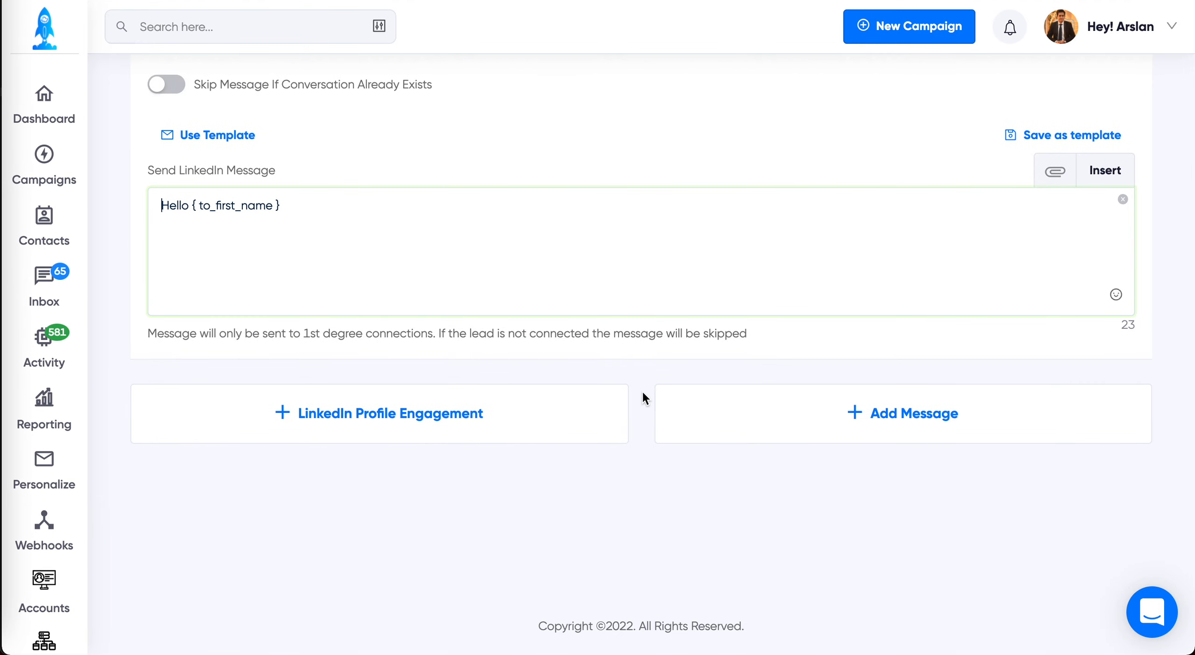
# Step: Start a new V2 campaign and select its LinkedIn account and email account
pyautogui.click(908, 28)
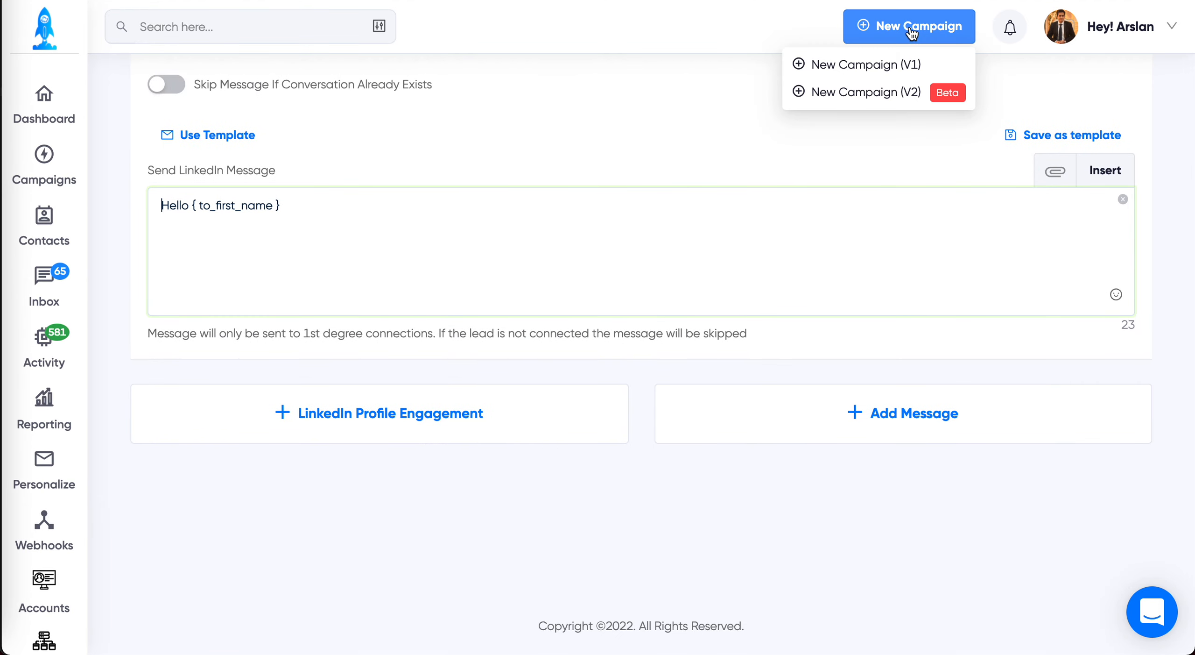
pyautogui.click(902, 91)
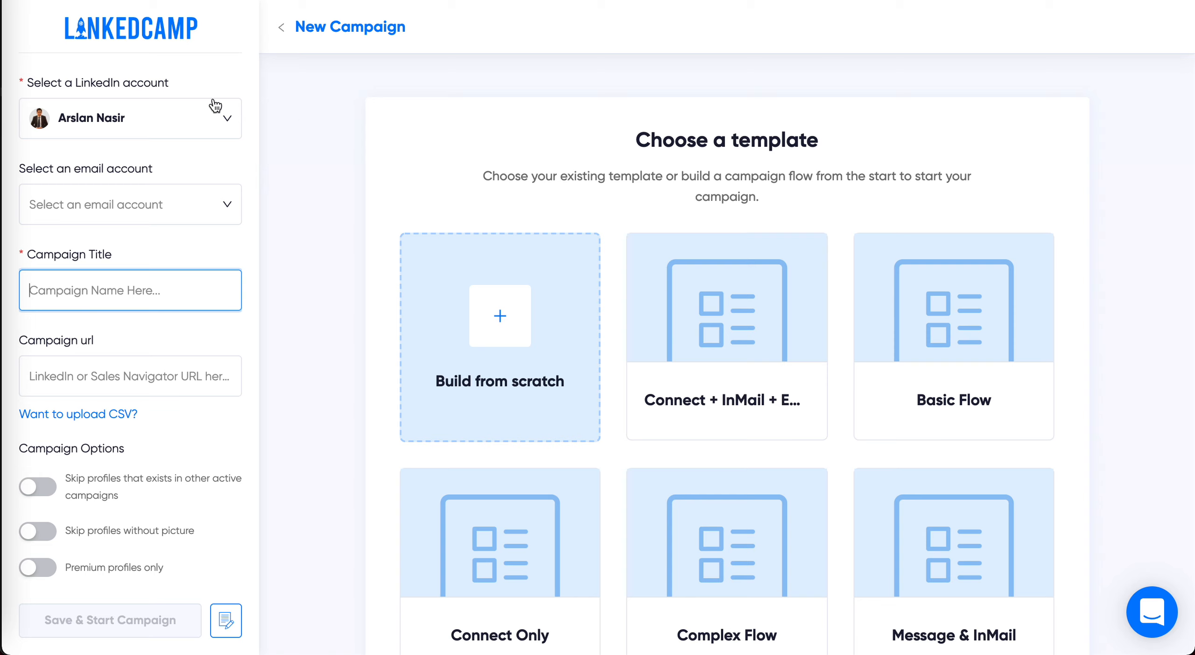
pyautogui.click(146, 117)
pyautogui.click(147, 122)
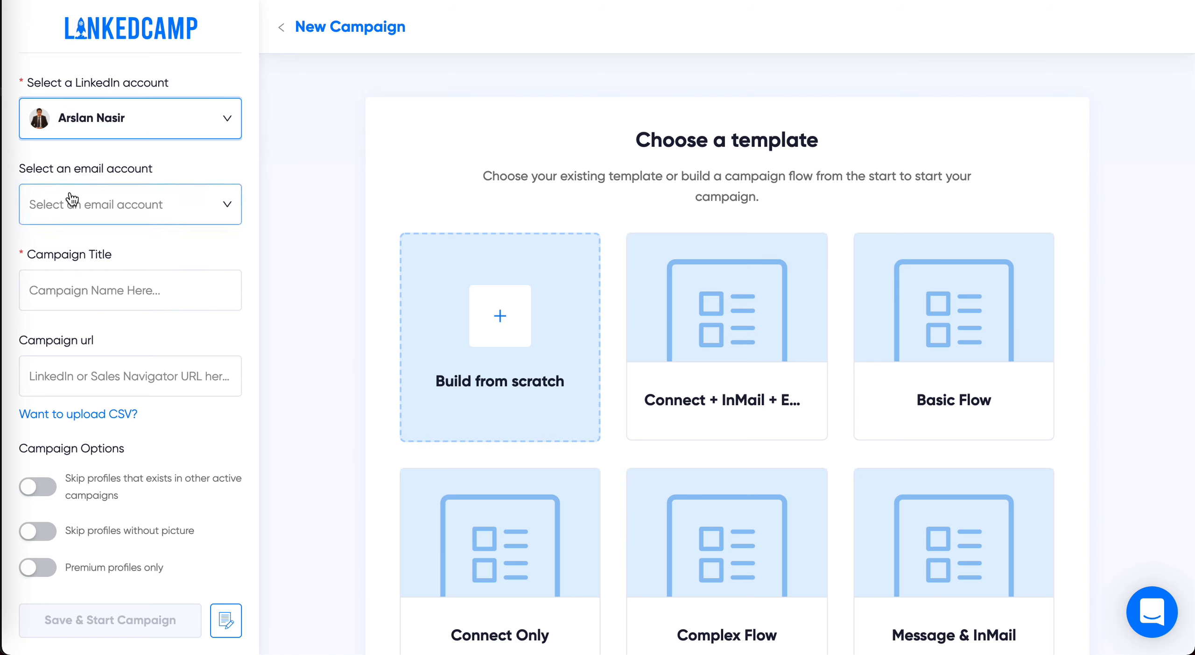
pyautogui.click(161, 204)
pyautogui.click(106, 247)
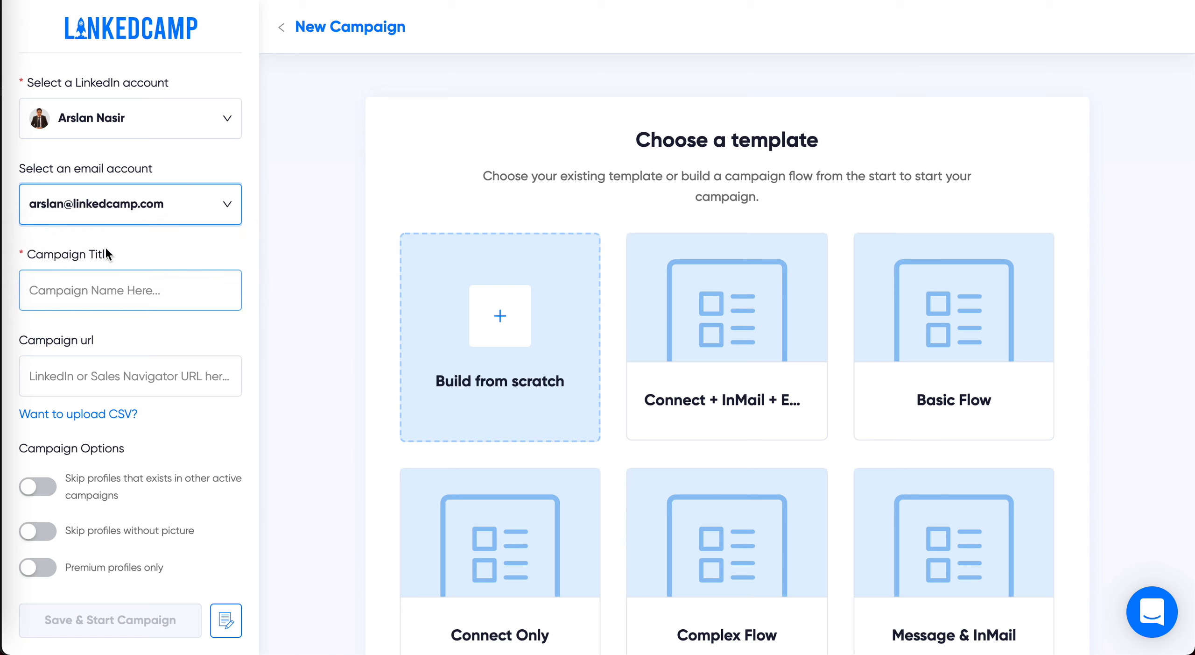
# Step: Title the campaign "V2 Demo Video" and go to its campaign URL field
pyautogui.click(134, 288)
pyautogui.write('V2 Demo Video')
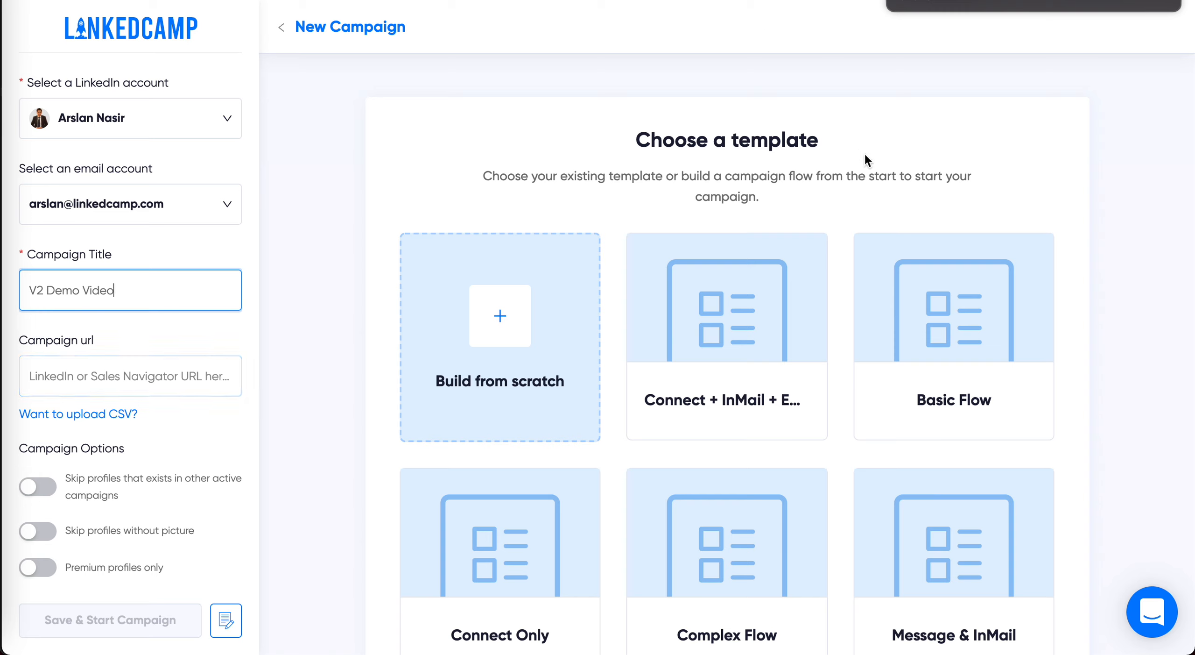
pyautogui.click(153, 381)
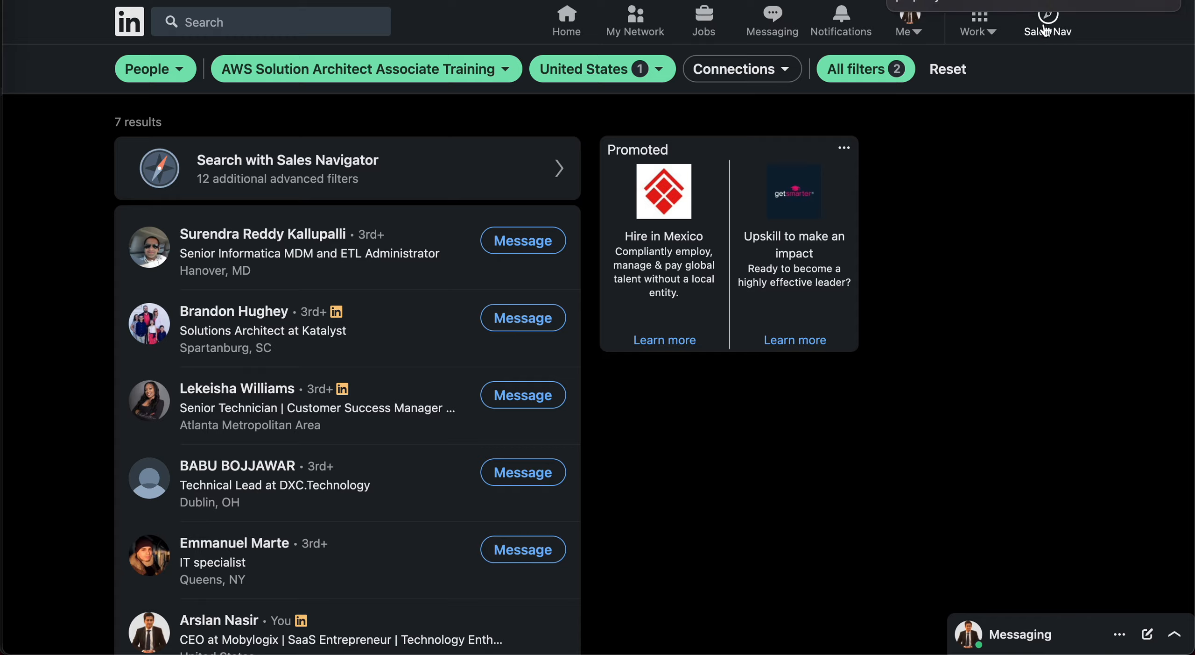
# Step: Open the lead filters in Sales Navigator and choose a Connection level to filter the search by
pyautogui.click(1058, 31)
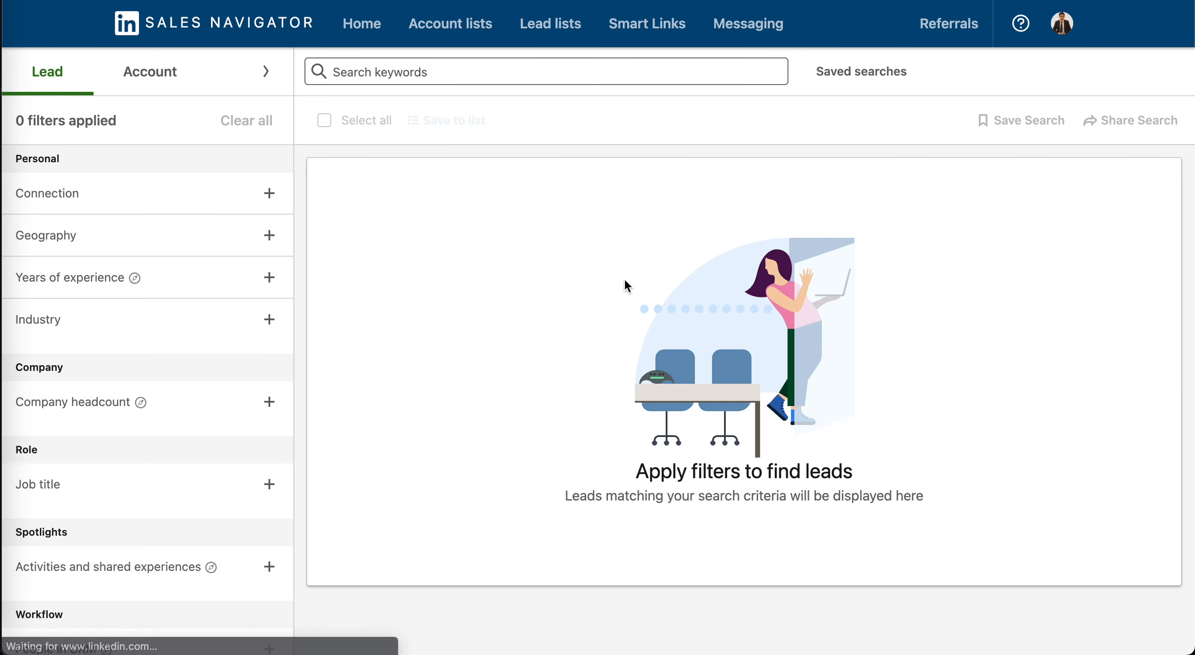
pyautogui.click(42, 195)
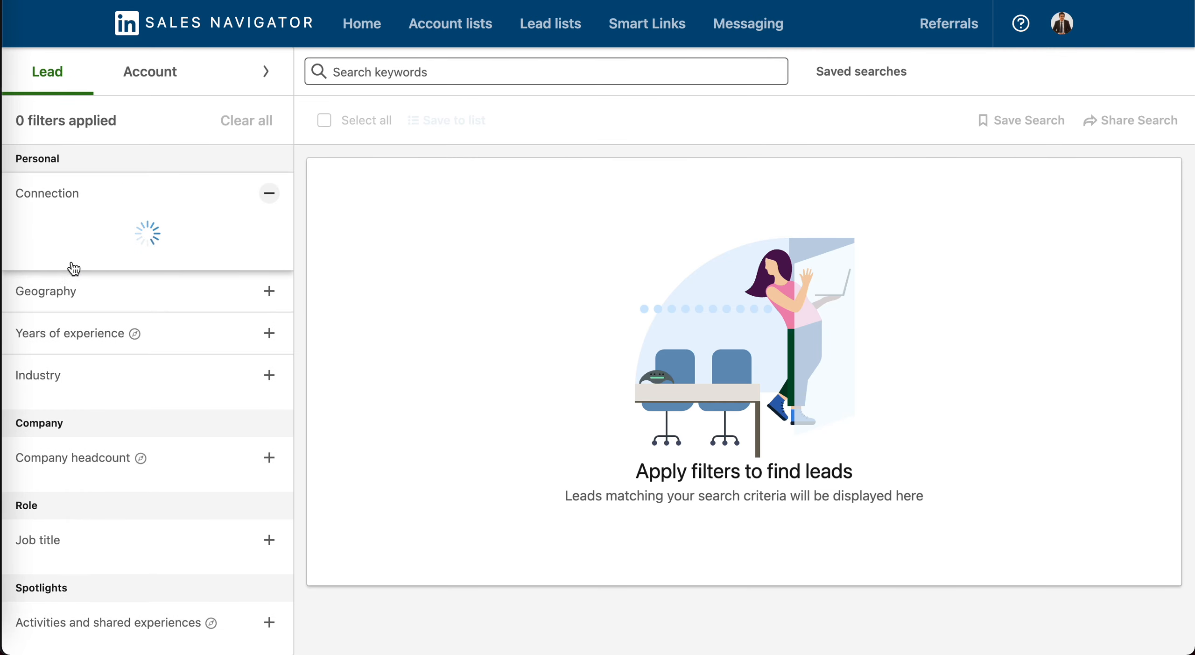
pyautogui.click(59, 256)
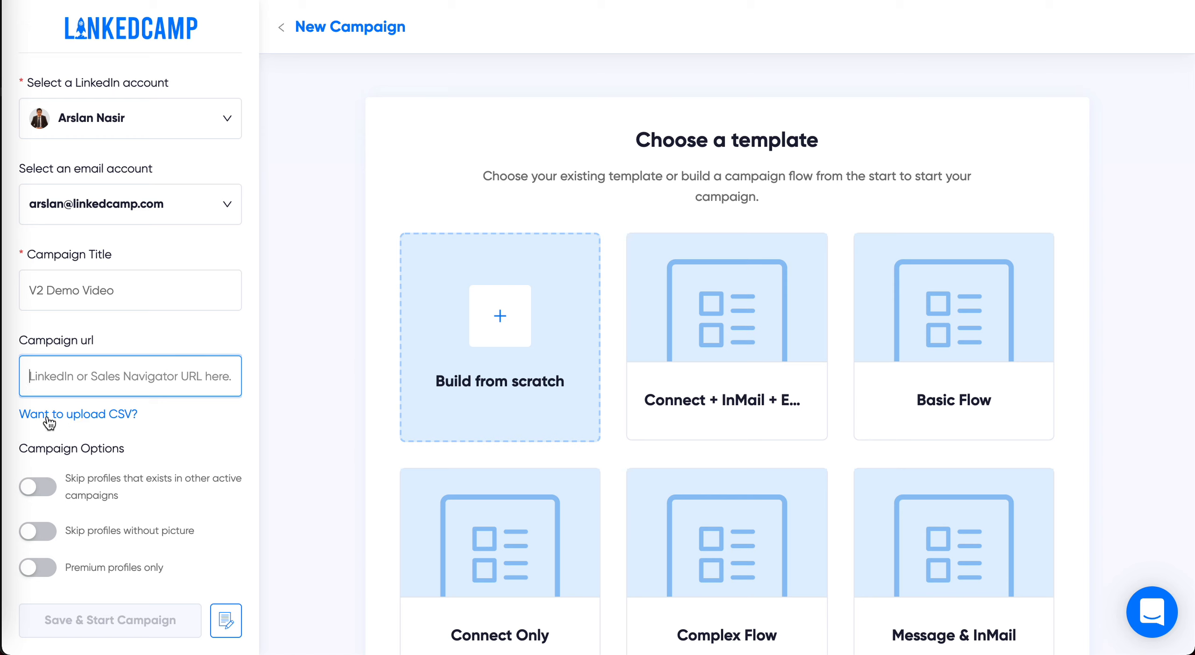
# Step: Check LinkedCamp's CSV upload option, return to the URL source and paste the Sales Navigator search URL as the campaign URL
pyautogui.click(82, 414)
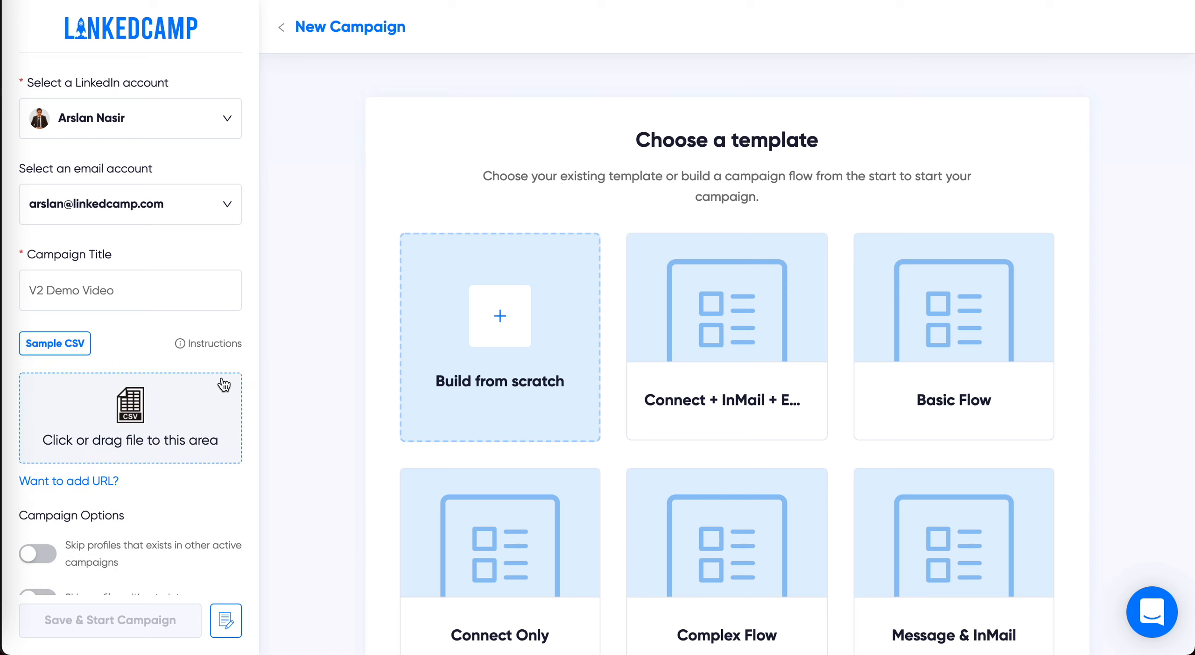
pyautogui.click(74, 480)
pyautogui.click(111, 384)
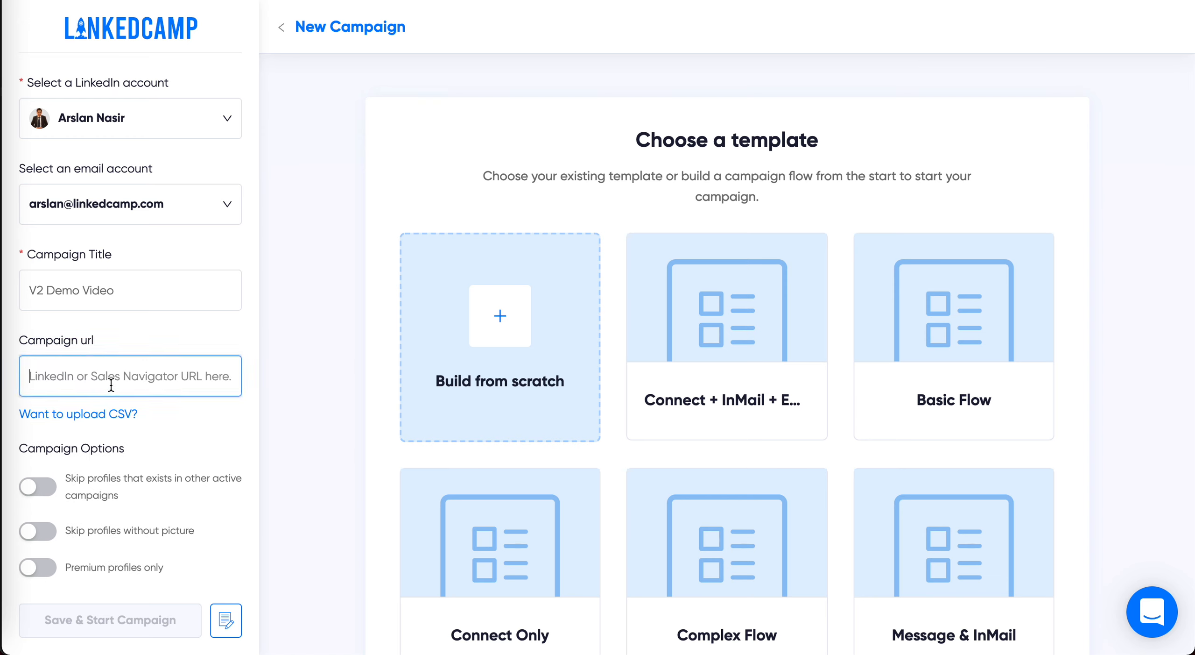
pyautogui.hotkey('ctrl', 'v')
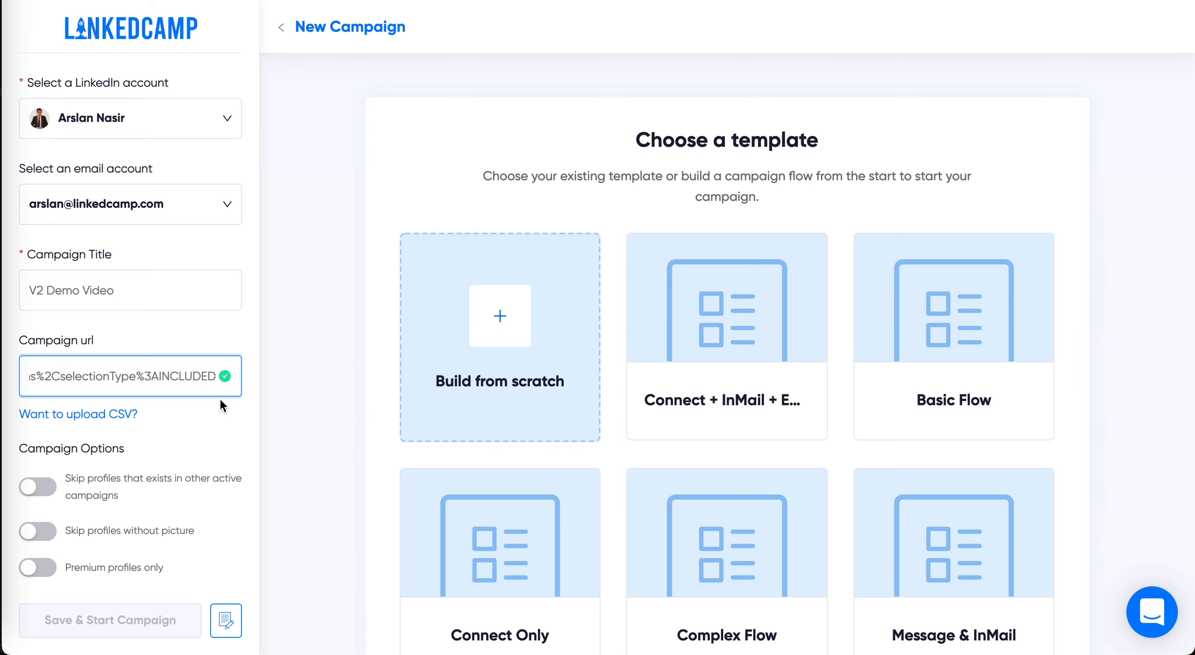
# Step: Build the campaign flow from scratch, placing a Connect step below Filter Leads and linking the two
pyautogui.scroll(-3, 192, 440)
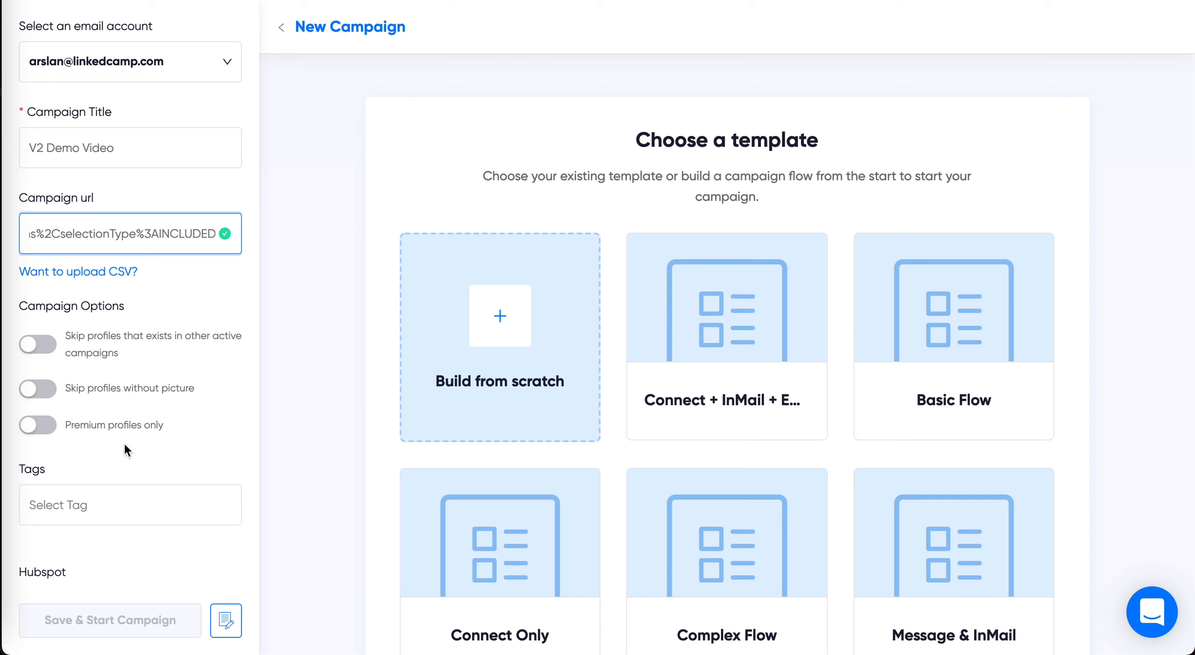
pyautogui.click(123, 441)
pyautogui.click(181, 480)
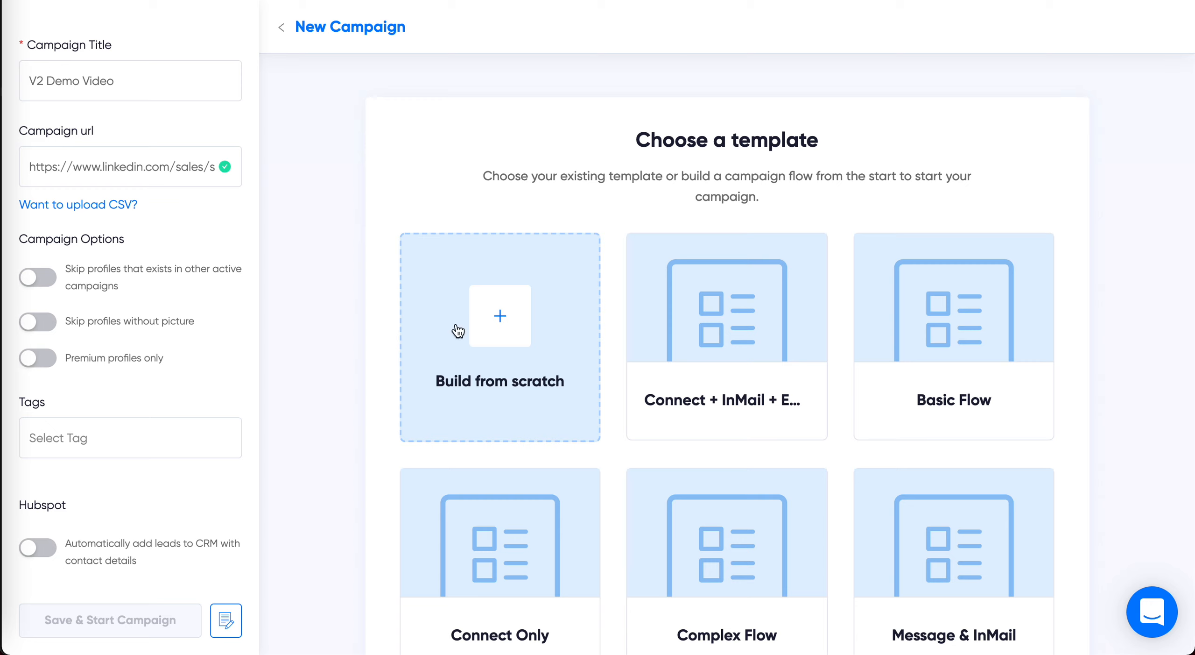
pyautogui.scroll(-2, 943, 399)
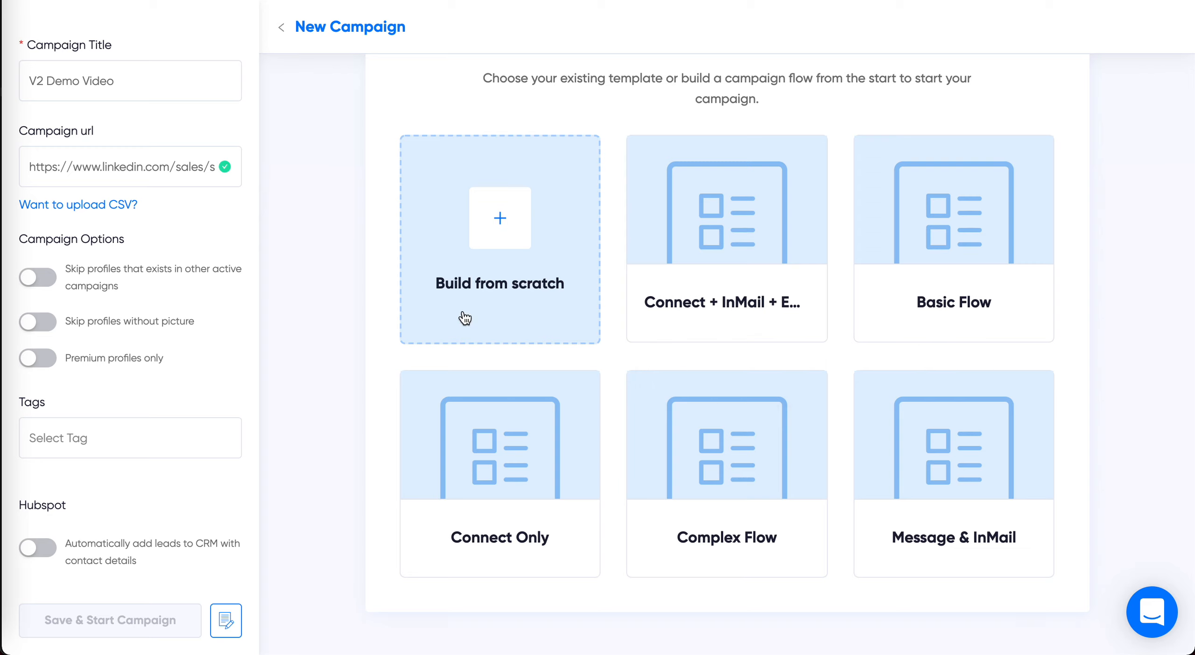
pyautogui.click(532, 220)
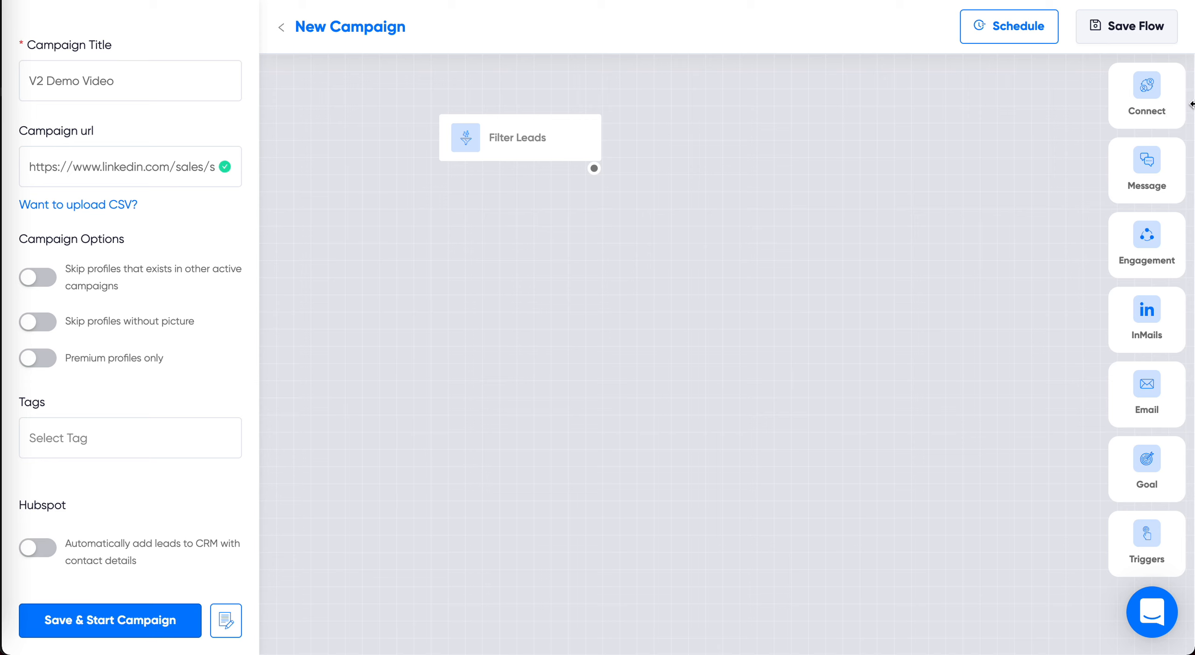
pyautogui.moveTo(1144, 84); pyautogui.dragTo(540, 221)
pyautogui.moveTo(593, 169); pyautogui.dragTo(546, 214)
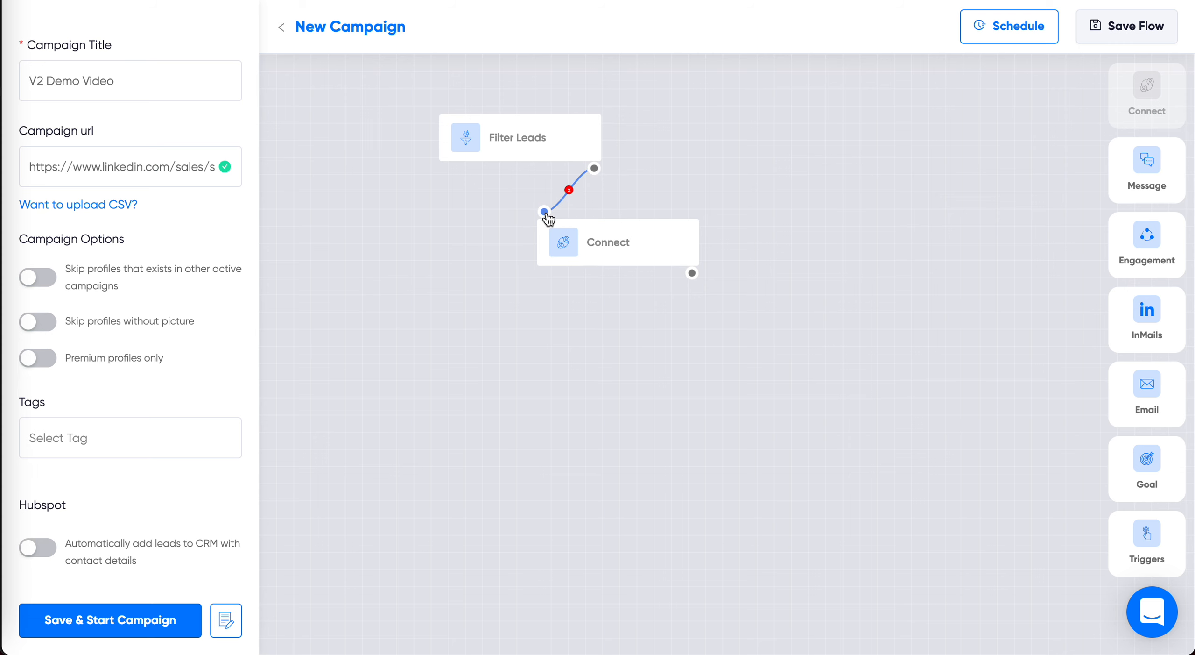
# Step: Insert a Location placeholder with the fallback value "your location" below the text of the Connect step's invitation note
pyautogui.click(597, 240)
pyautogui.click(1123, 339)
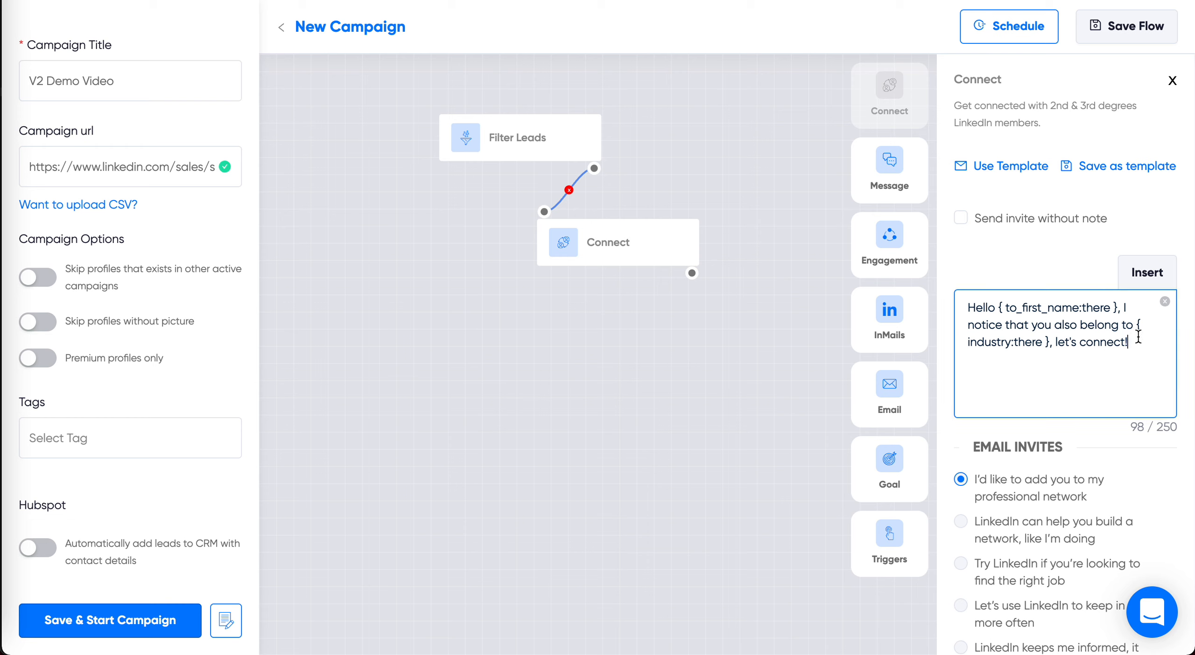
pyautogui.click(1156, 276)
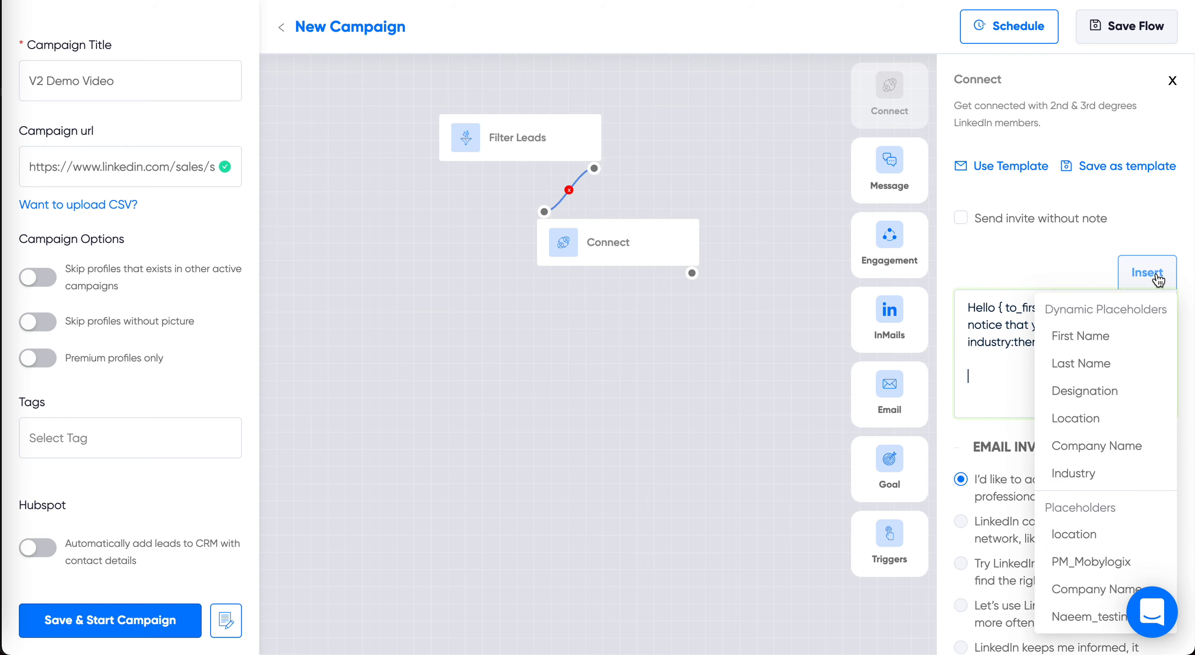
pyautogui.click(1074, 418)
pyautogui.click(565, 96)
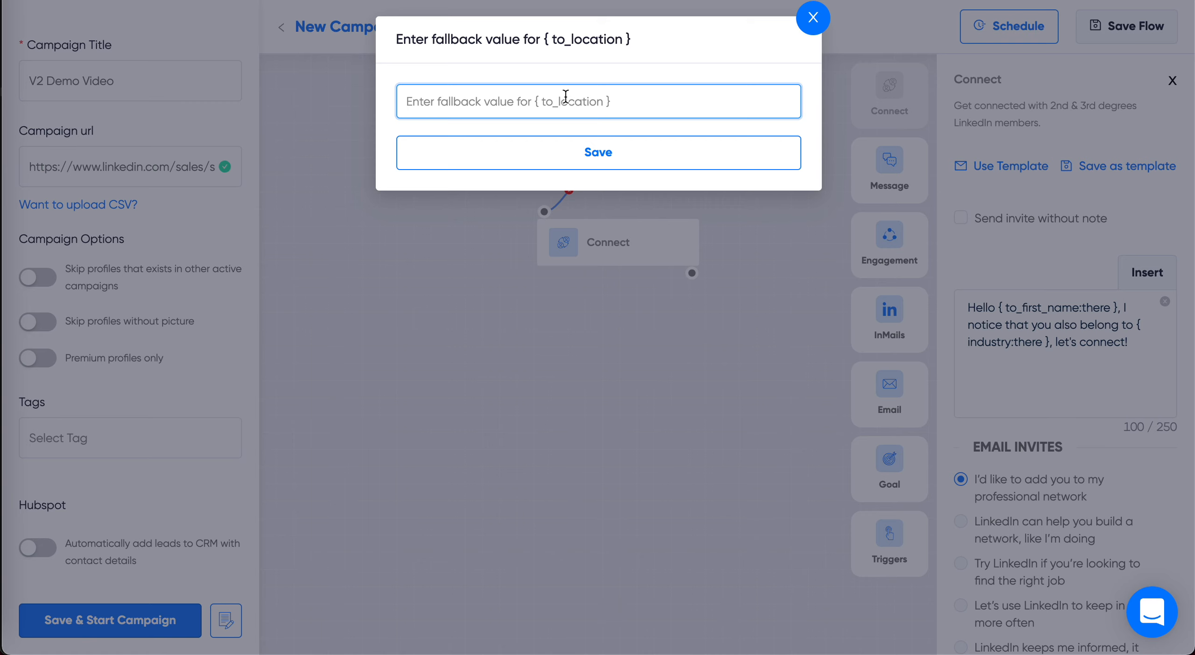
pyautogui.write('your location')
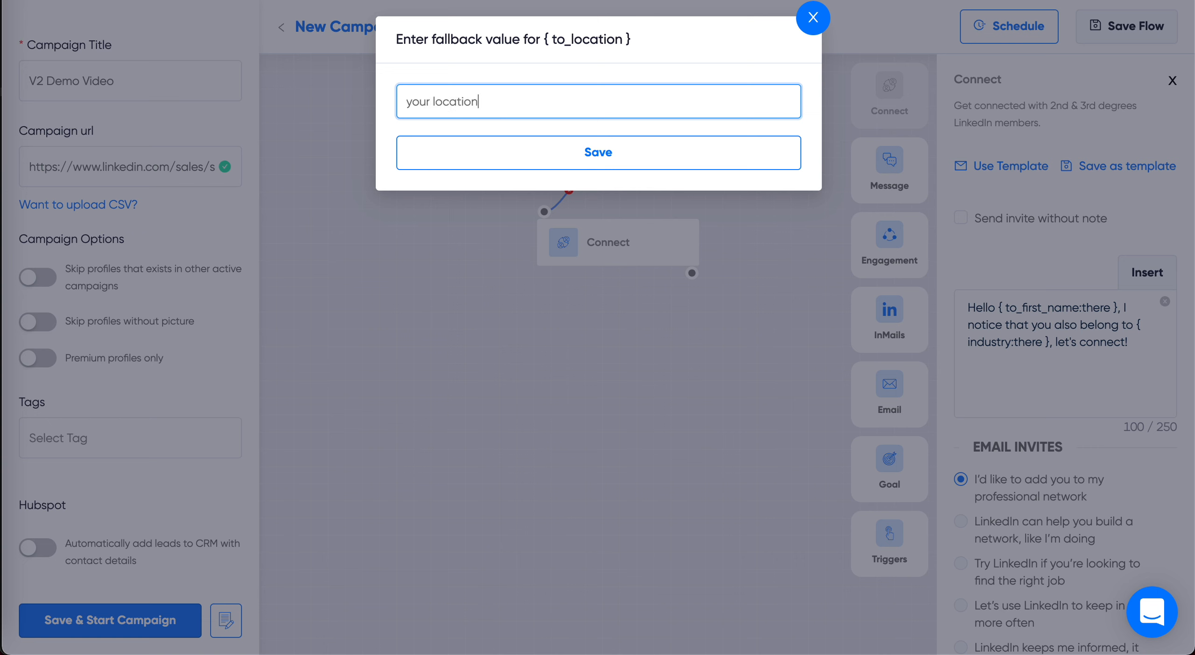
pyautogui.click(596, 165)
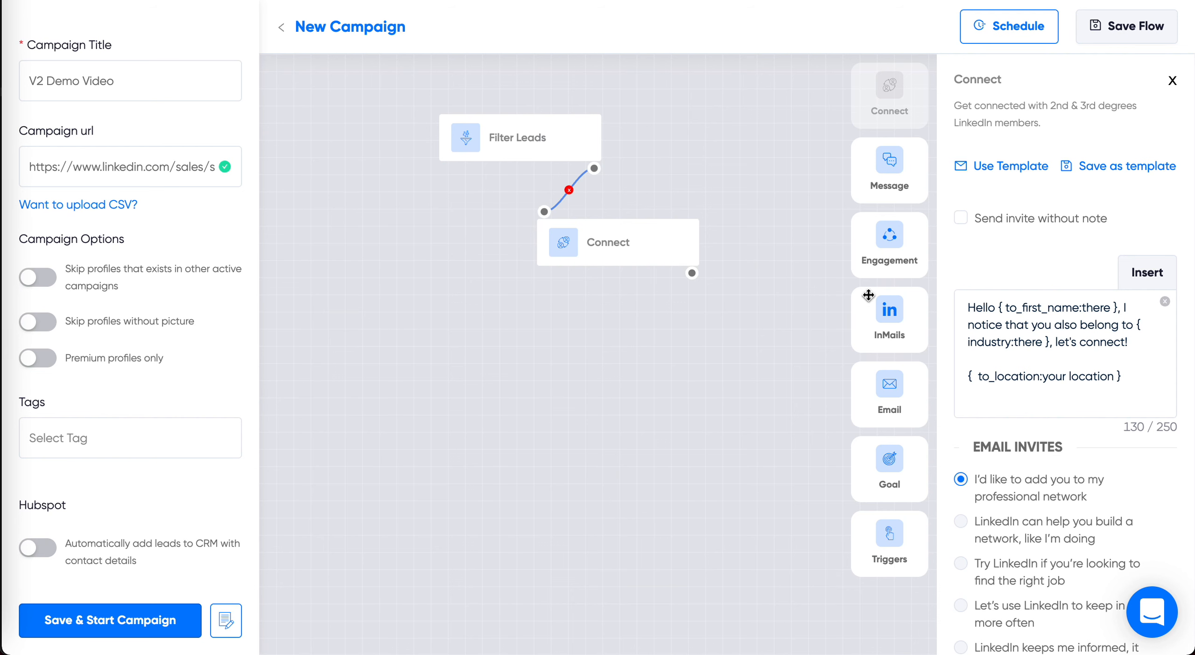
# Step: Remove the Location placeholder from the invitation note and close the Connect step's settings
pyautogui.tripleClick(1125, 375)
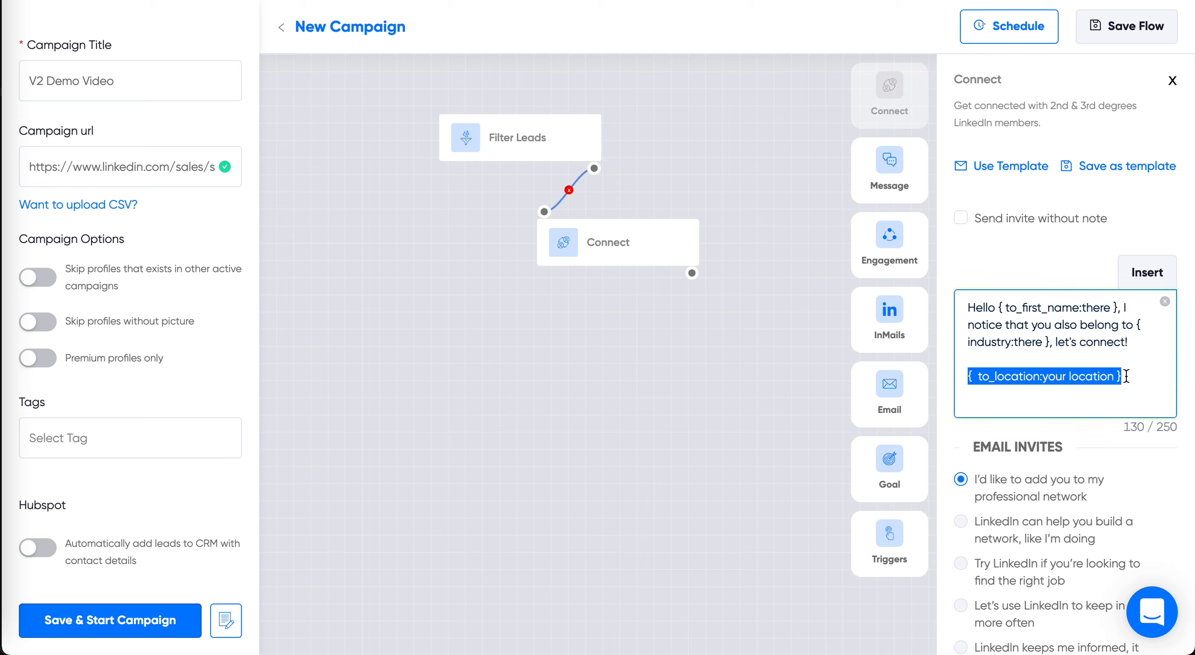
pyautogui.press('BackSpace')
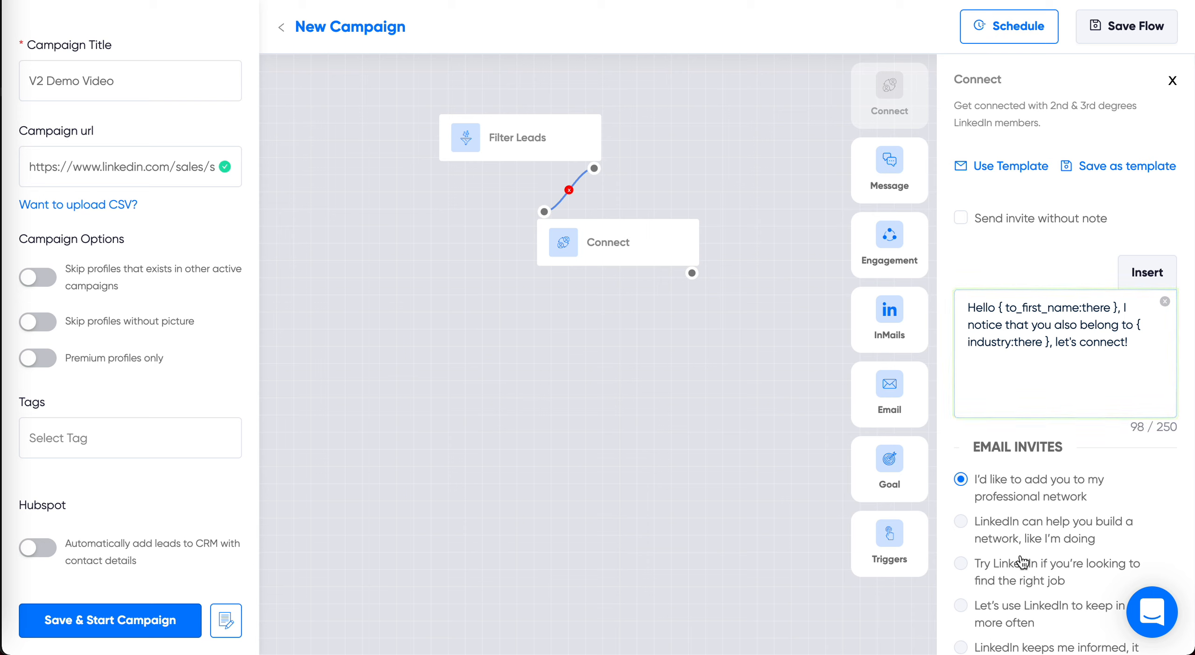
pyautogui.click(1171, 82)
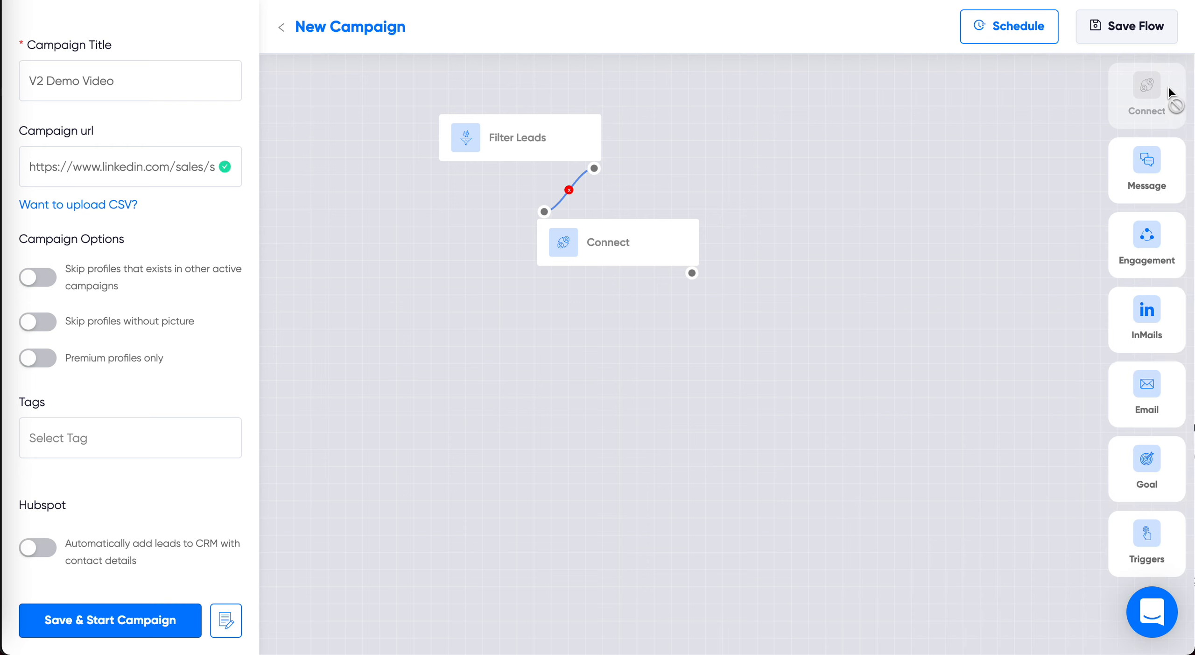
# Step: Add an If Connected trigger below the Connect step and link Connect to it
pyautogui.click(1147, 529)
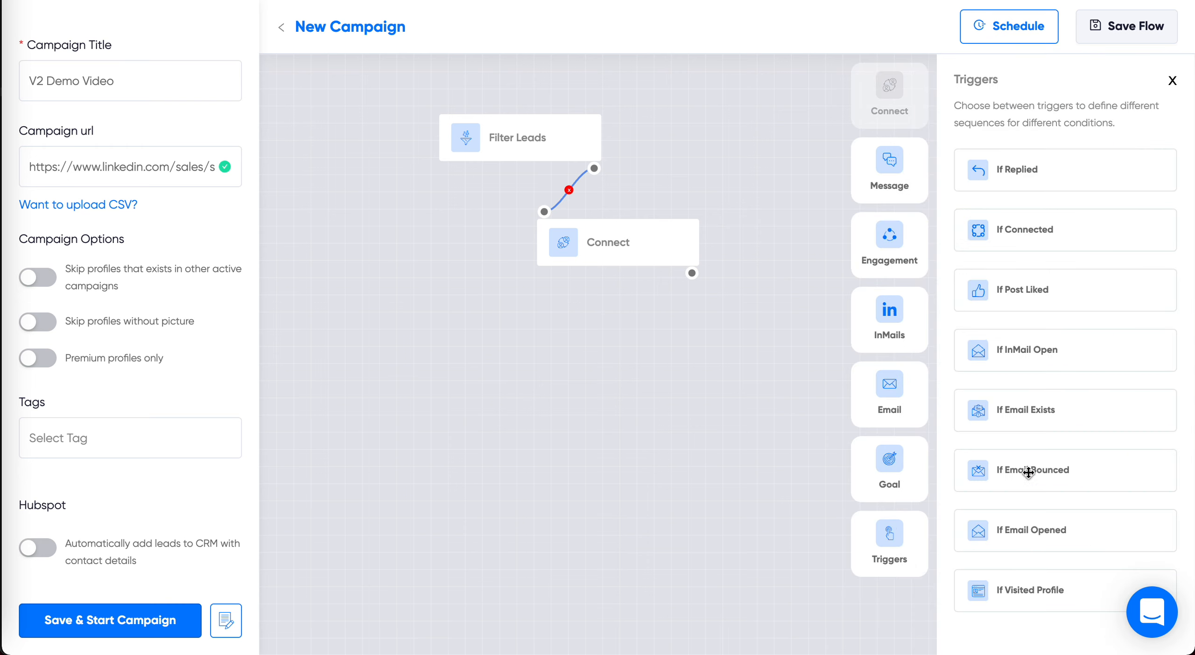
pyautogui.moveTo(1014, 232); pyautogui.dragTo(537, 339)
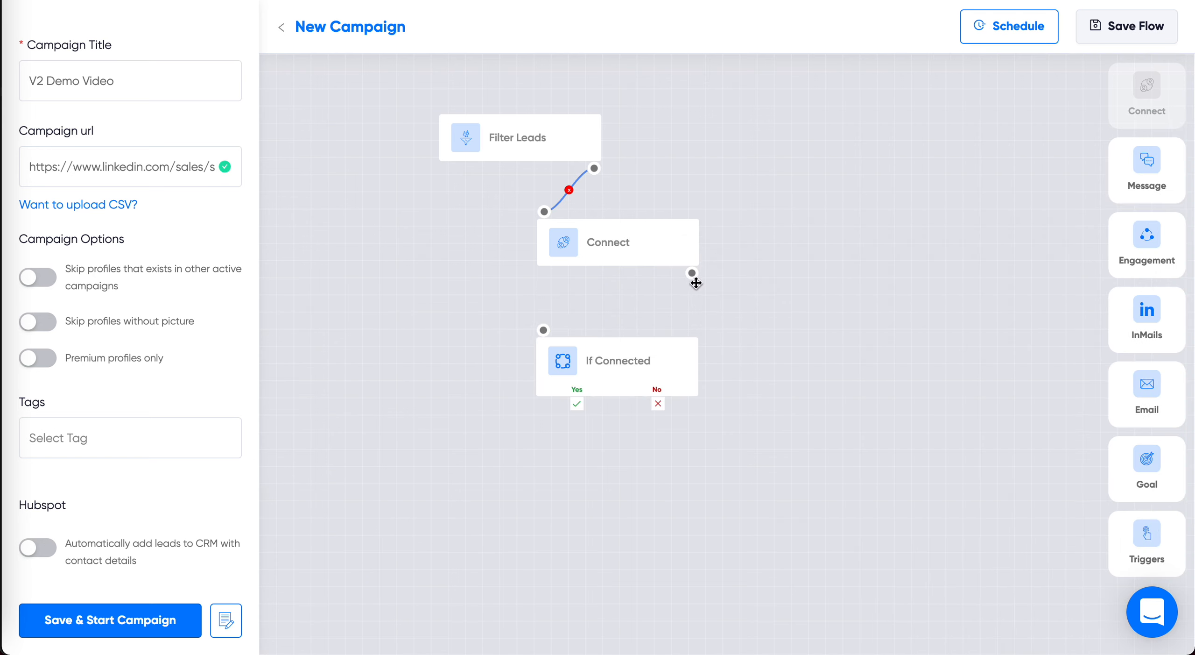
pyautogui.moveTo(692, 274); pyautogui.dragTo(544, 331)
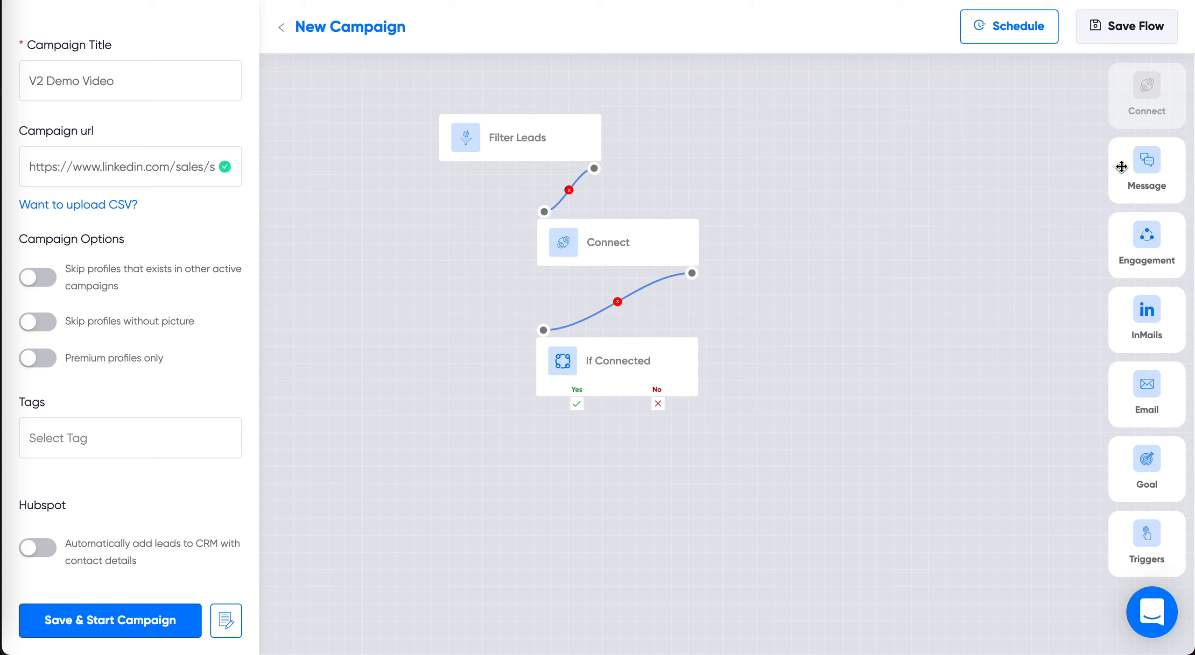
# Step: Link a new Message step to the If Connected trigger's Yes branch and a new Engagement step to its No branch
pyautogui.moveTo(1144, 161); pyautogui.dragTo(486, 458)
pyautogui.moveTo(576, 406); pyautogui.dragTo(492, 445)
pyautogui.moveTo(1149, 240); pyautogui.dragTo(747, 486)
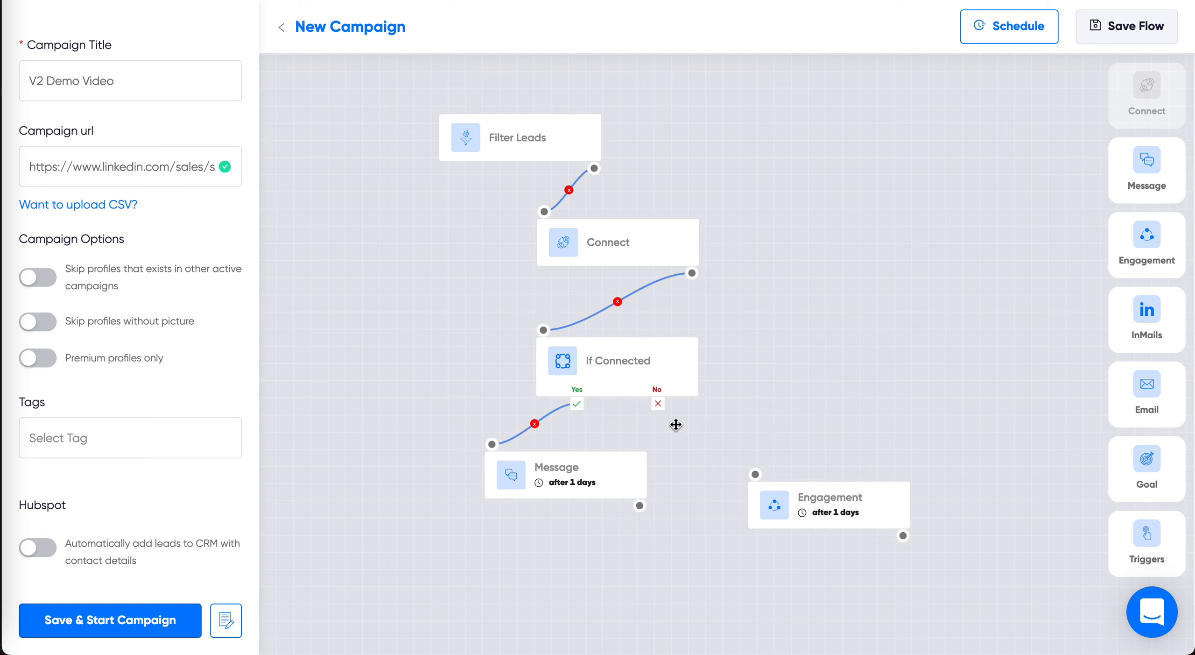
pyautogui.moveTo(659, 403); pyautogui.dragTo(757, 474)
# Step: Examine the Message step's attachment options for documents, images, GIFs and Hyperise images without attaching anything
pyautogui.click(544, 484)
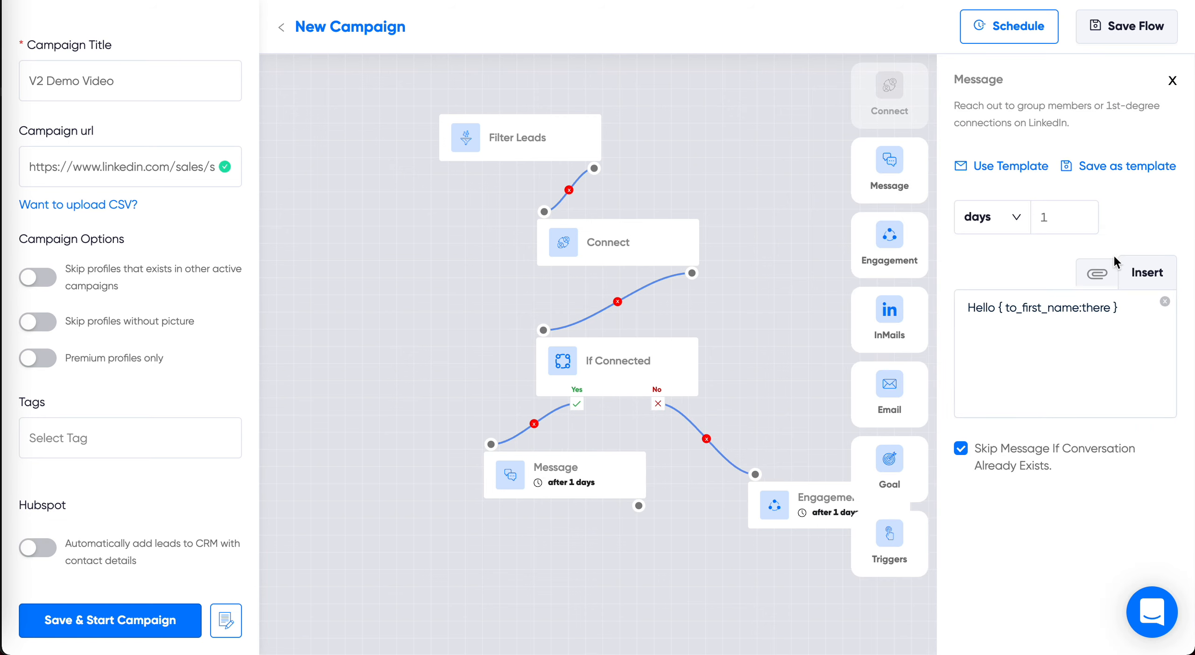
pyautogui.click(1098, 273)
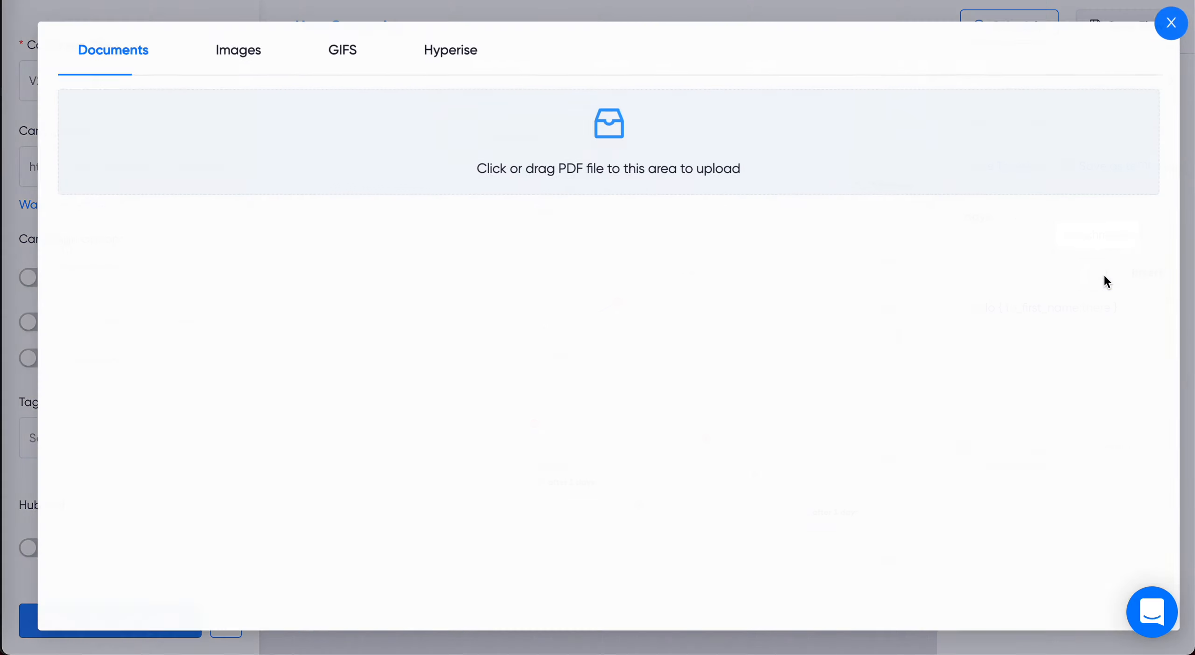
pyautogui.click(241, 52)
pyautogui.click(343, 51)
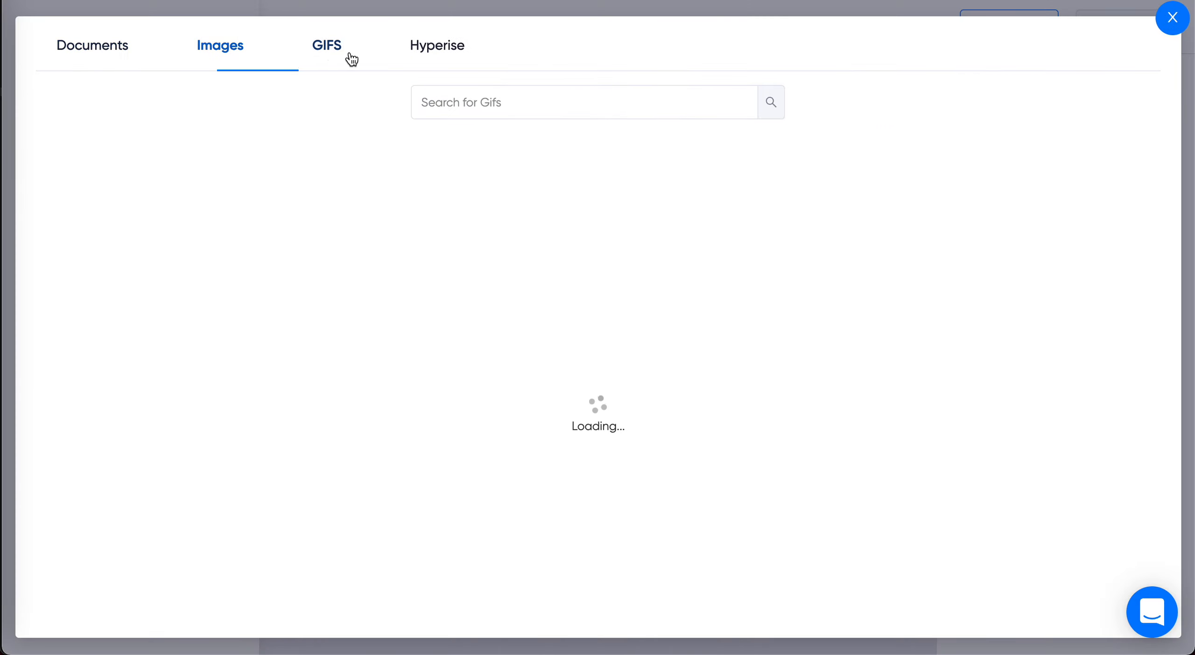
pyautogui.click(441, 48)
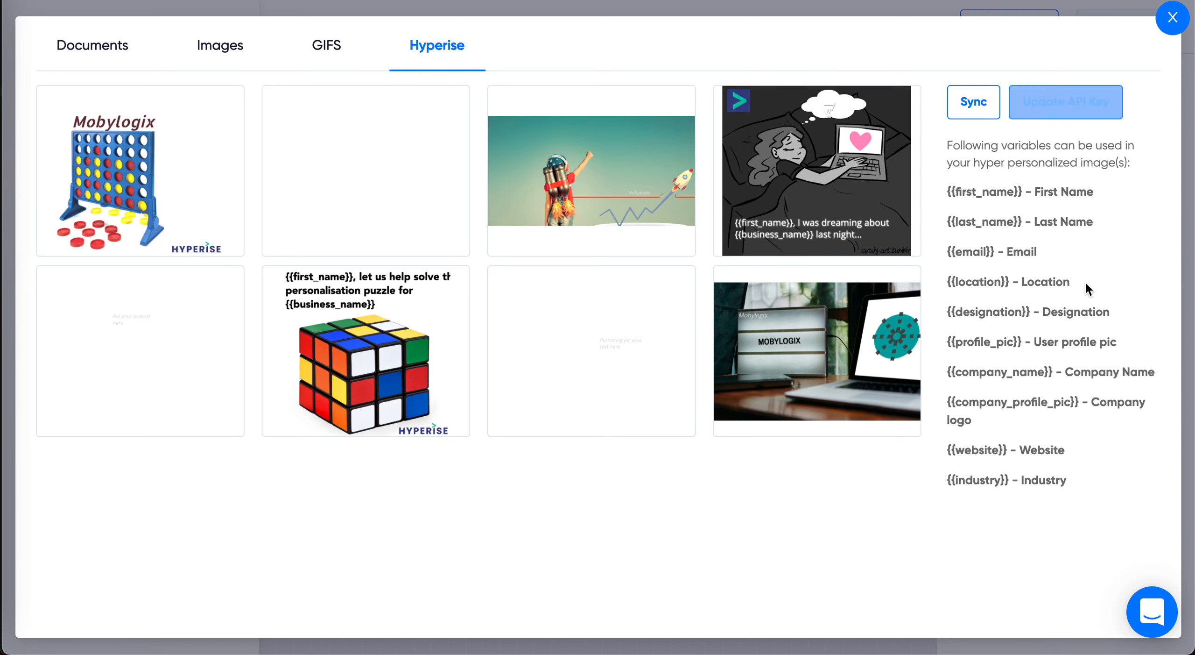
pyautogui.click(1173, 18)
# Step: Set the Message step's delay to 4 hours
pyautogui.click(1056, 220)
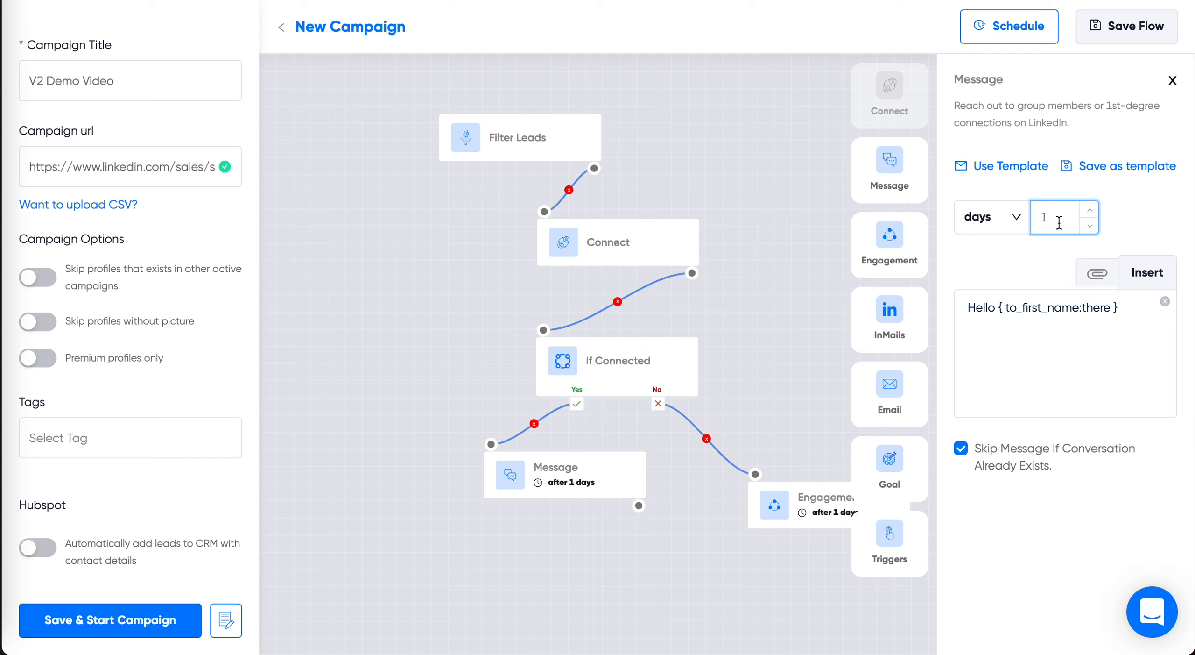
pyautogui.press('BackSpace')
pyautogui.write('4')
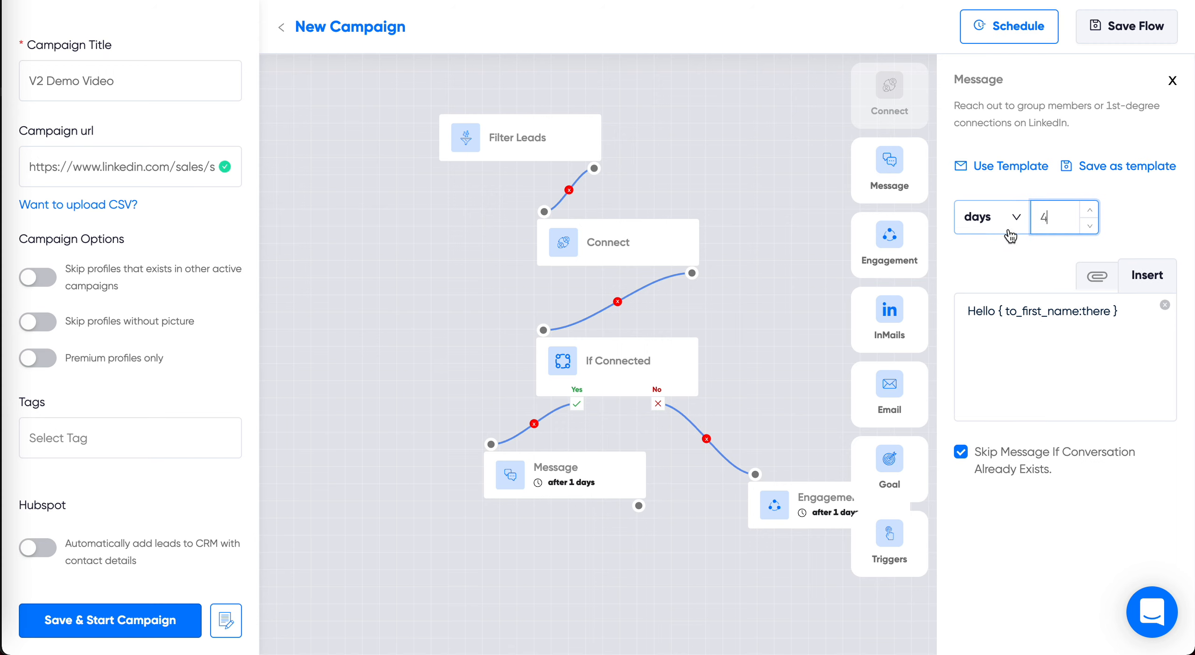
pyautogui.click(999, 217)
pyautogui.click(976, 294)
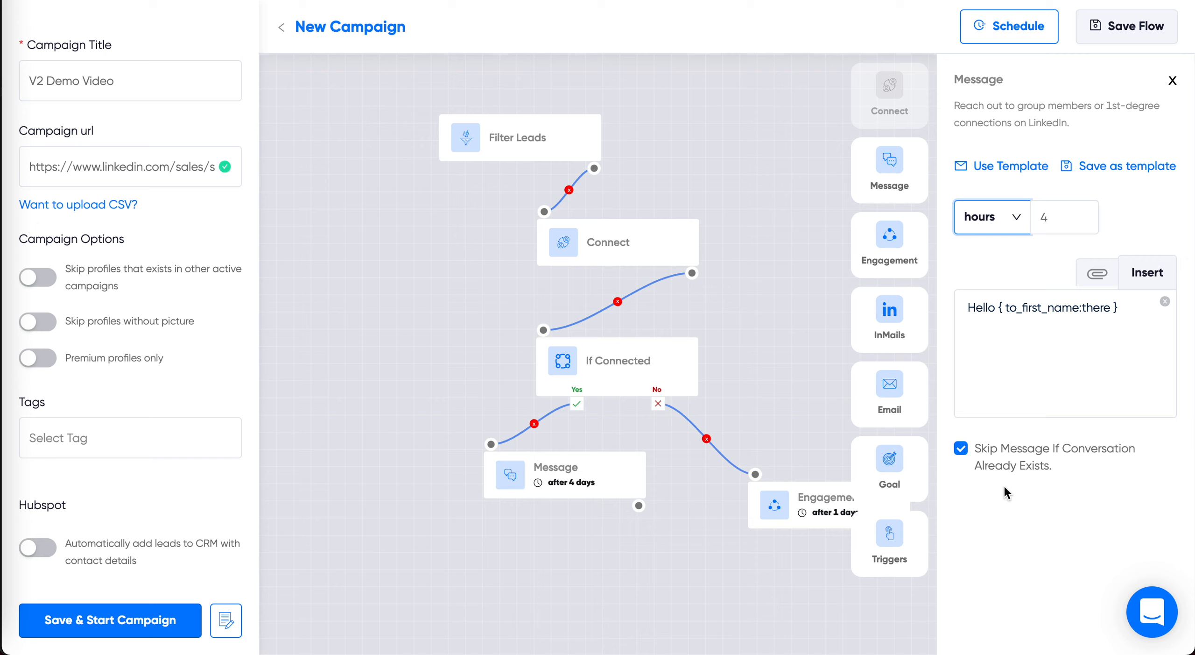
pyautogui.click(976, 329)
# Step: Browse the generic Sales templates available for the Message step and close the template picker without choosing one
pyautogui.click(1010, 167)
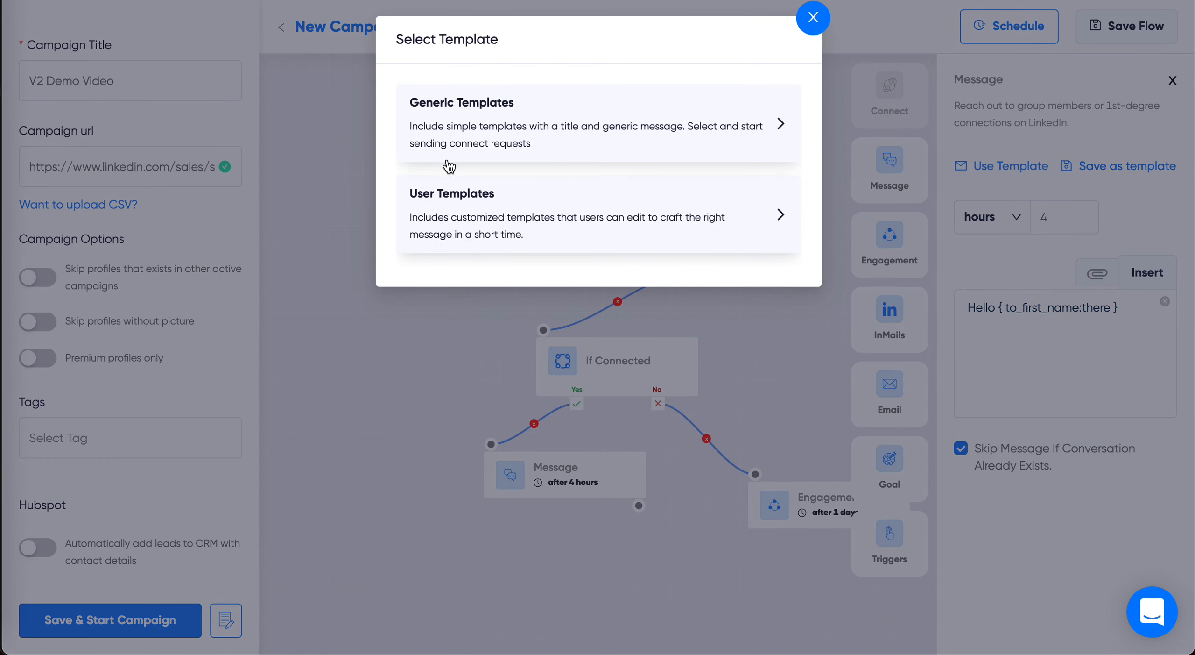
pyautogui.click(637, 133)
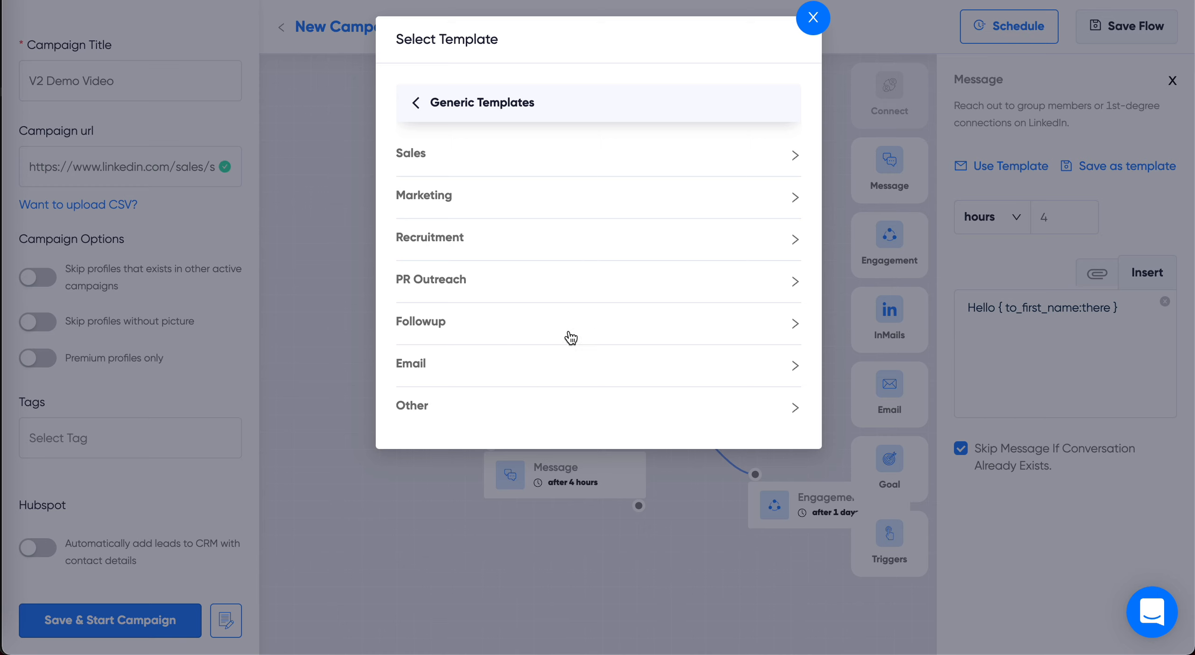
pyautogui.click(429, 163)
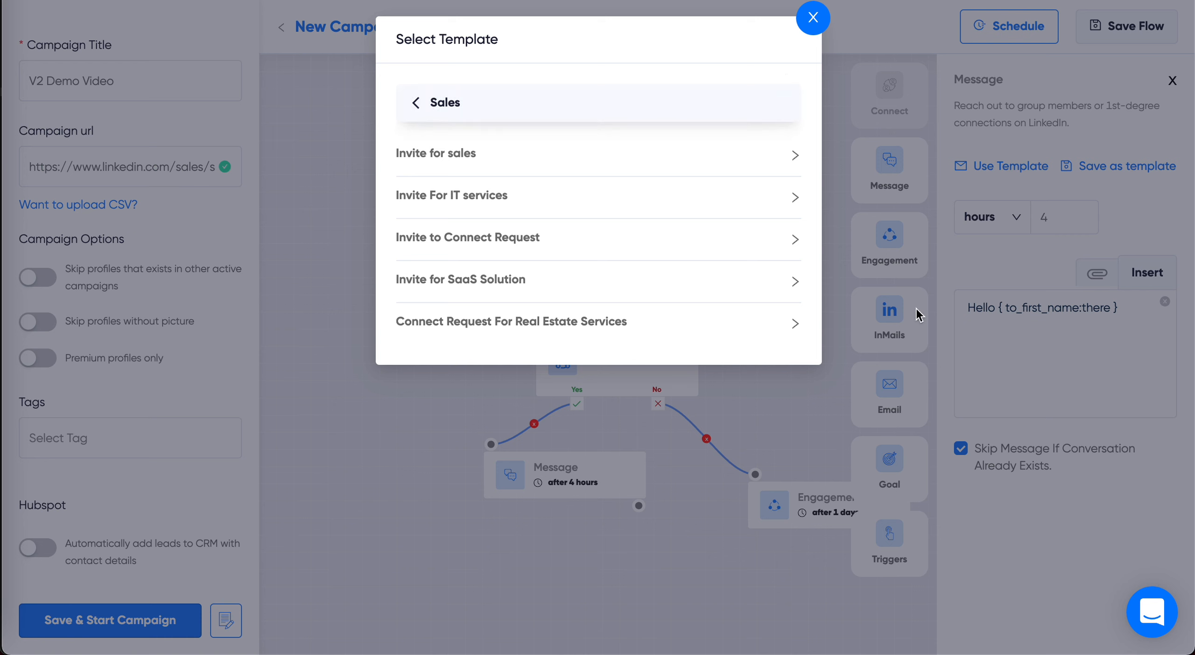
pyautogui.click(813, 23)
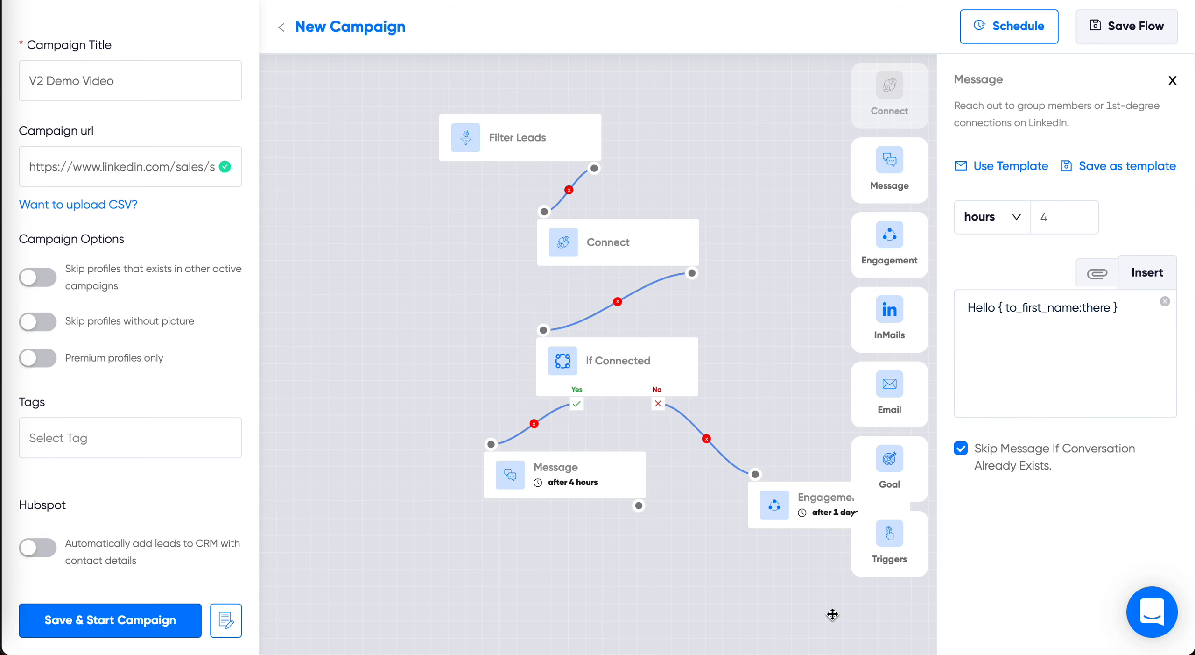
# Step: Enable post liking in the Engagement step with Any 1 post, leaving the keywords empty
pyautogui.click(816, 502)
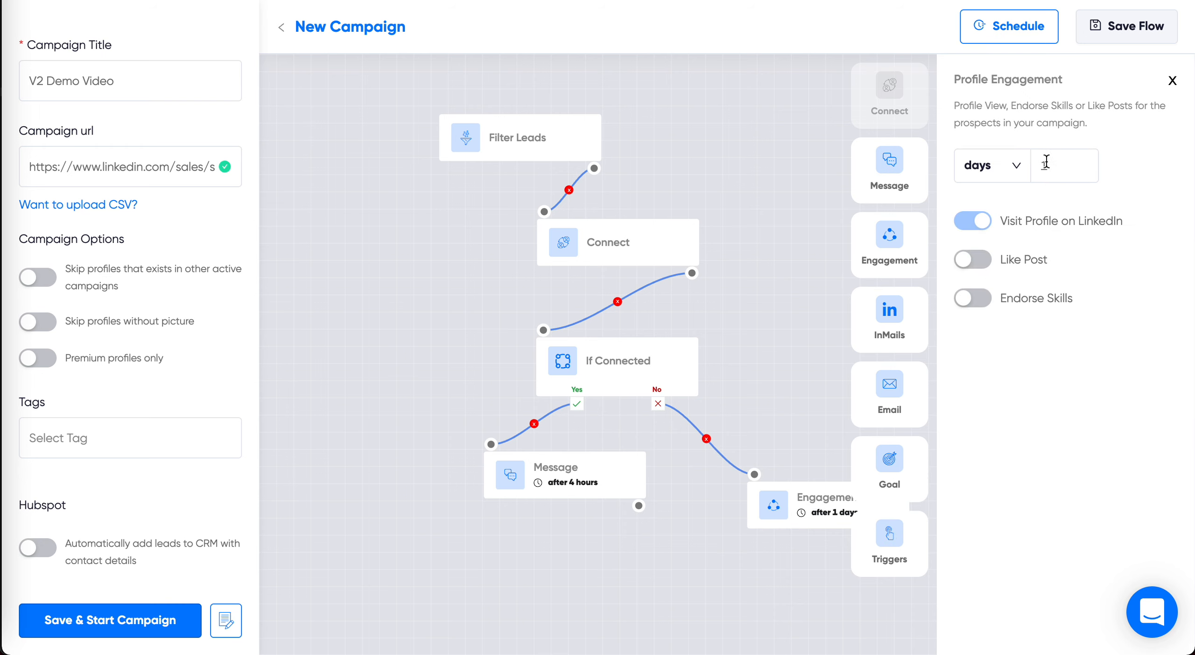
pyautogui.click(980, 261)
pyautogui.click(1077, 301)
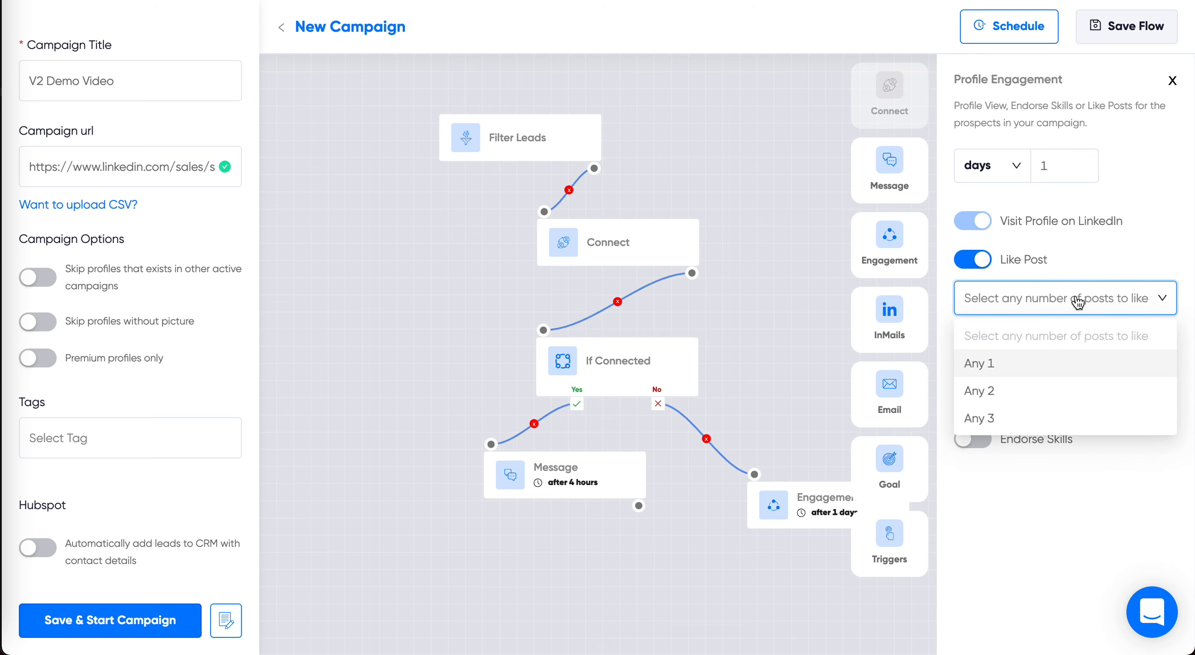
pyautogui.click(1016, 371)
pyautogui.click(1072, 392)
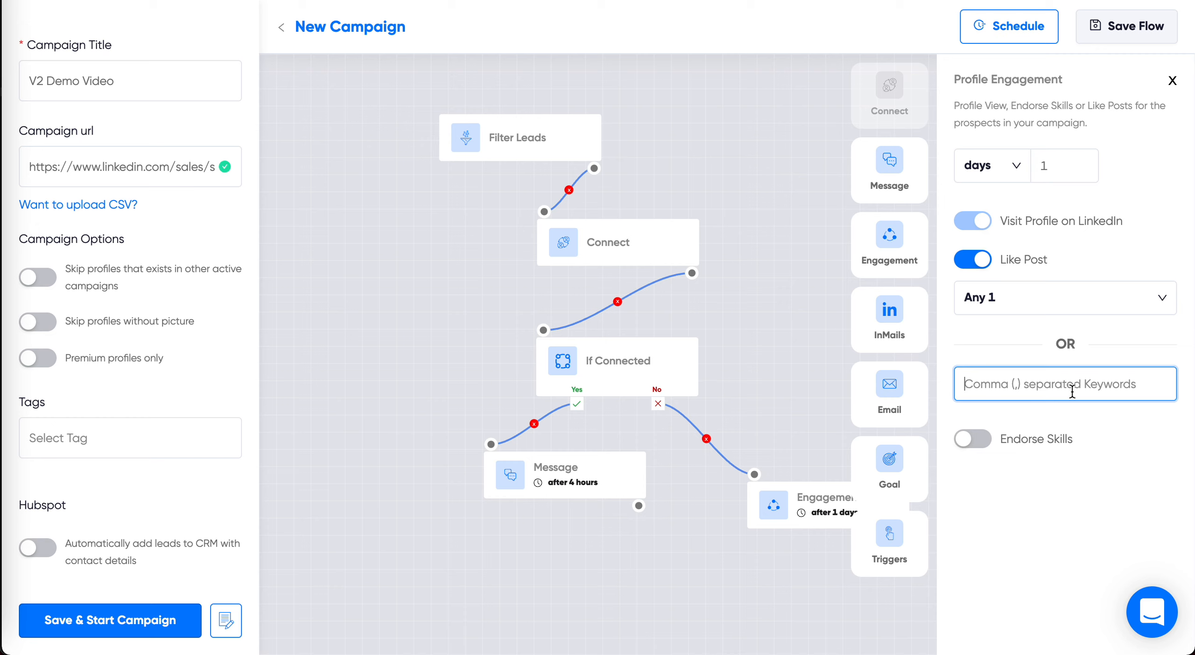
# Step: Enable skill endorsement in the Engagement step with Any 2 skills, leaving the optional skills list empty
pyautogui.click(973, 449)
pyautogui.click(985, 477)
pyautogui.click(1005, 370)
pyautogui.click(1025, 556)
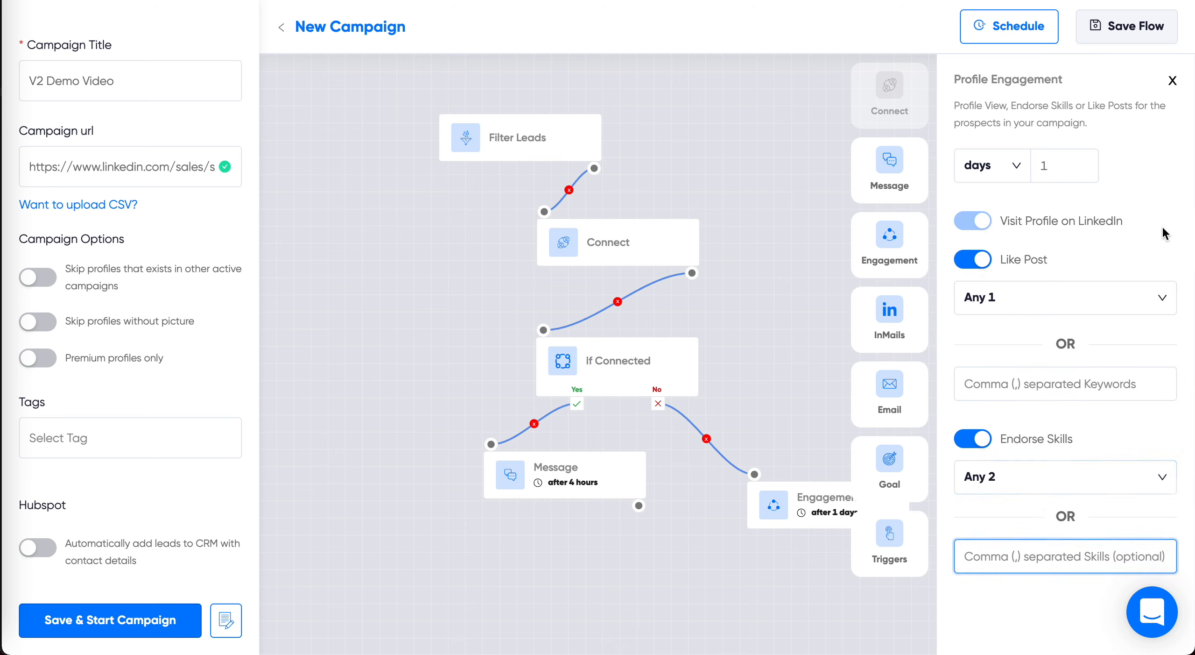
# Step: Add an If Email Exists trigger below the Engagement step and link it to that step's output
pyautogui.click(889, 542)
pyautogui.moveTo(753, 376); pyautogui.dragTo(628, 254)
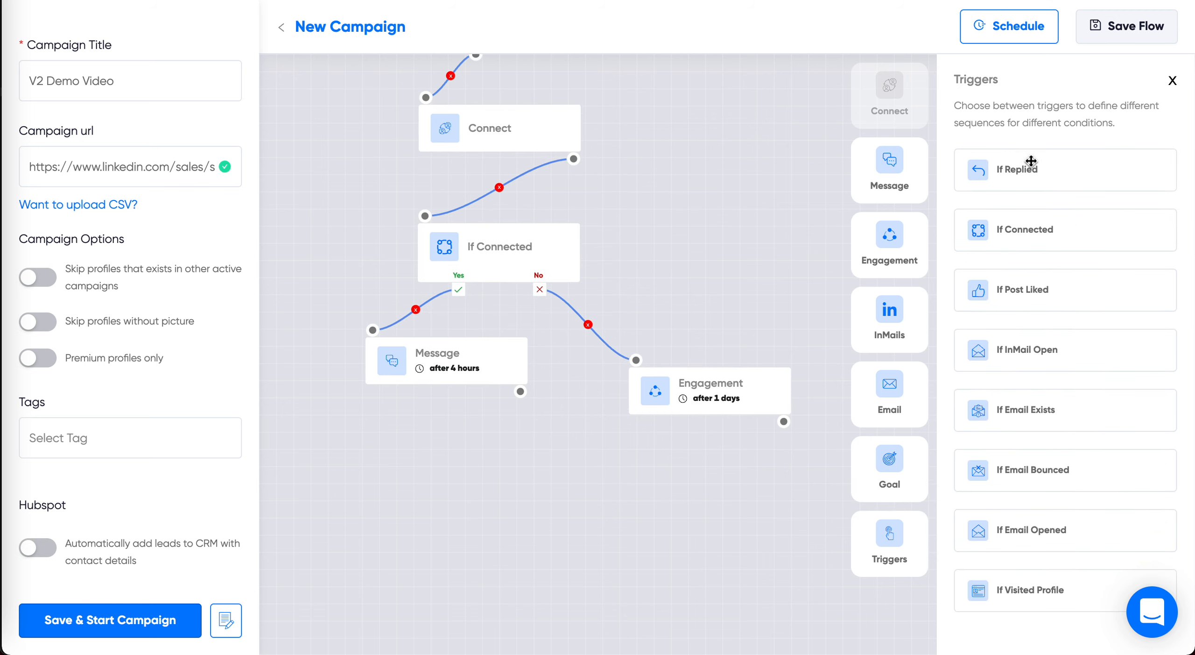
pyautogui.click(1013, 351)
pyautogui.moveTo(1012, 409); pyautogui.dragTo(643, 481)
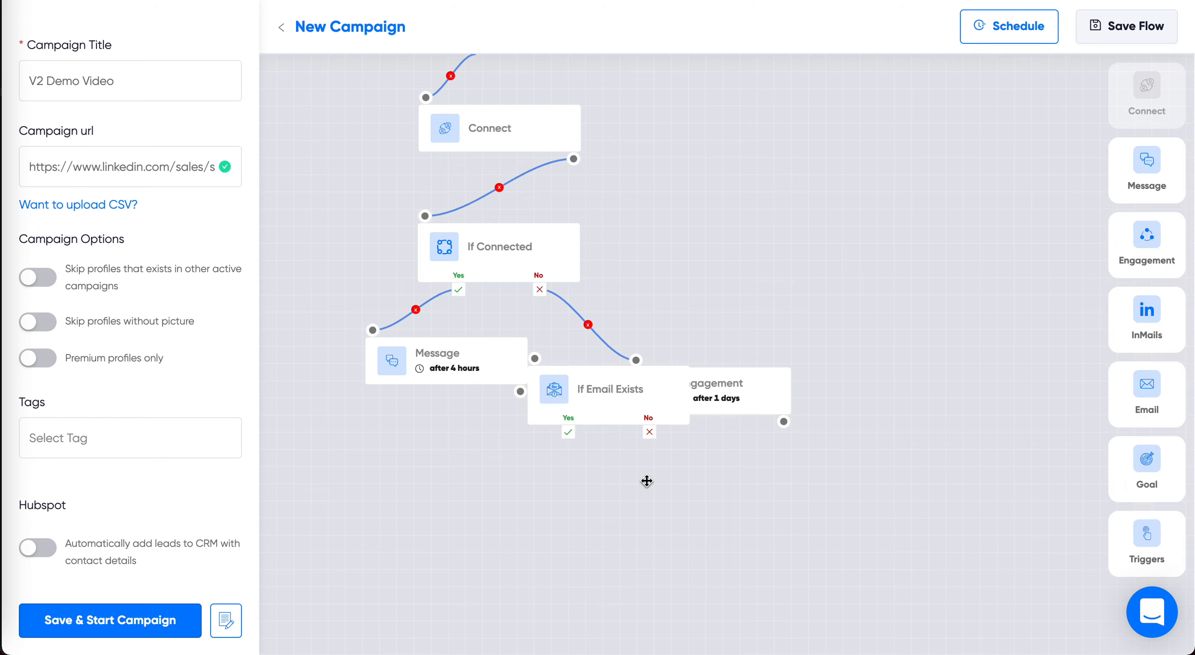
pyautogui.moveTo(621, 381); pyautogui.dragTo(746, 493)
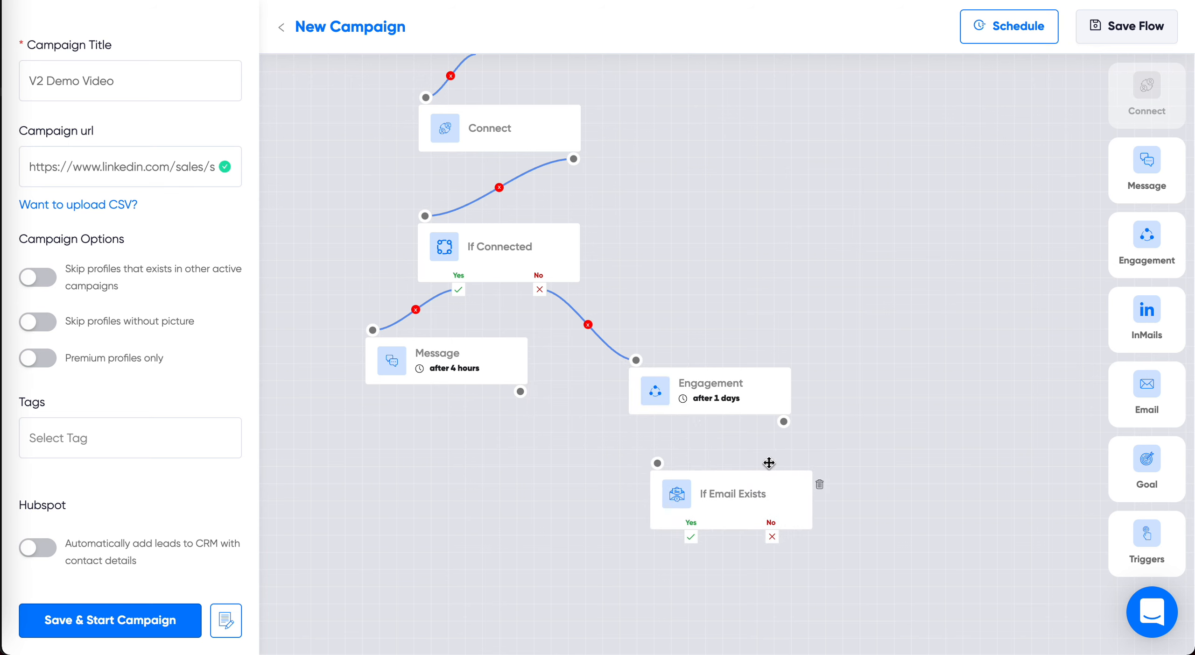
pyautogui.moveTo(784, 421); pyautogui.dragTo(658, 463)
# Step: Link a new Email step to the If Email Exists trigger's Yes branch and a new InMails step to its No branch
pyautogui.moveTo(891, 398); pyautogui.dragTo(859, 291)
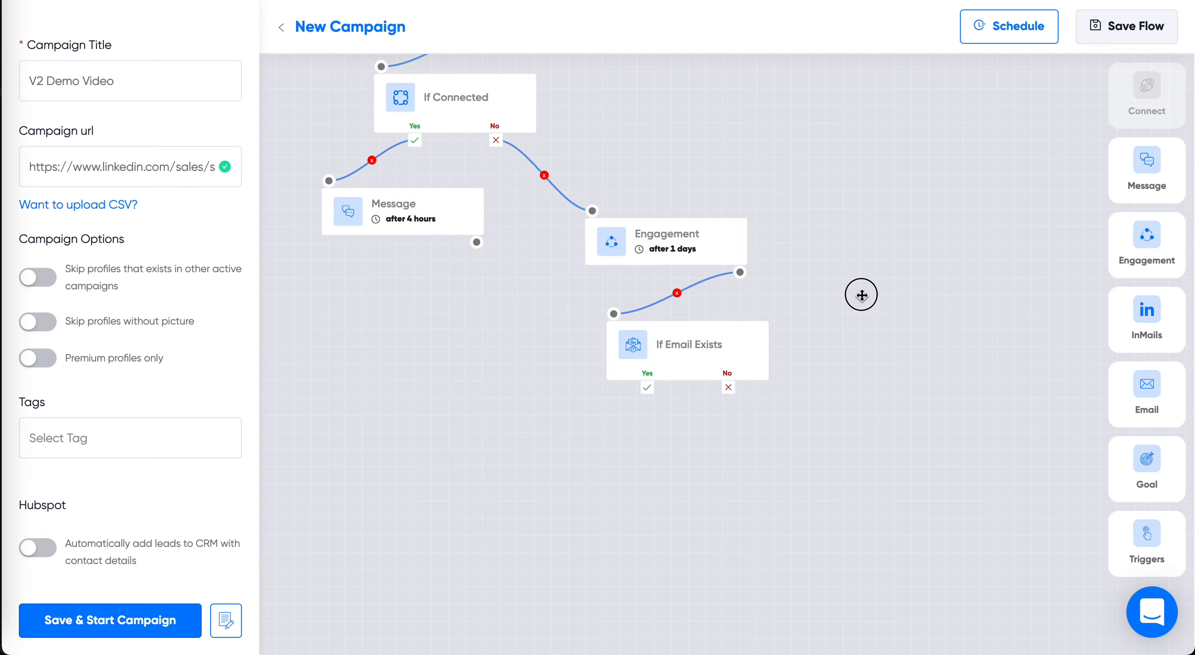
pyautogui.moveTo(1145, 400); pyautogui.dragTo(579, 456)
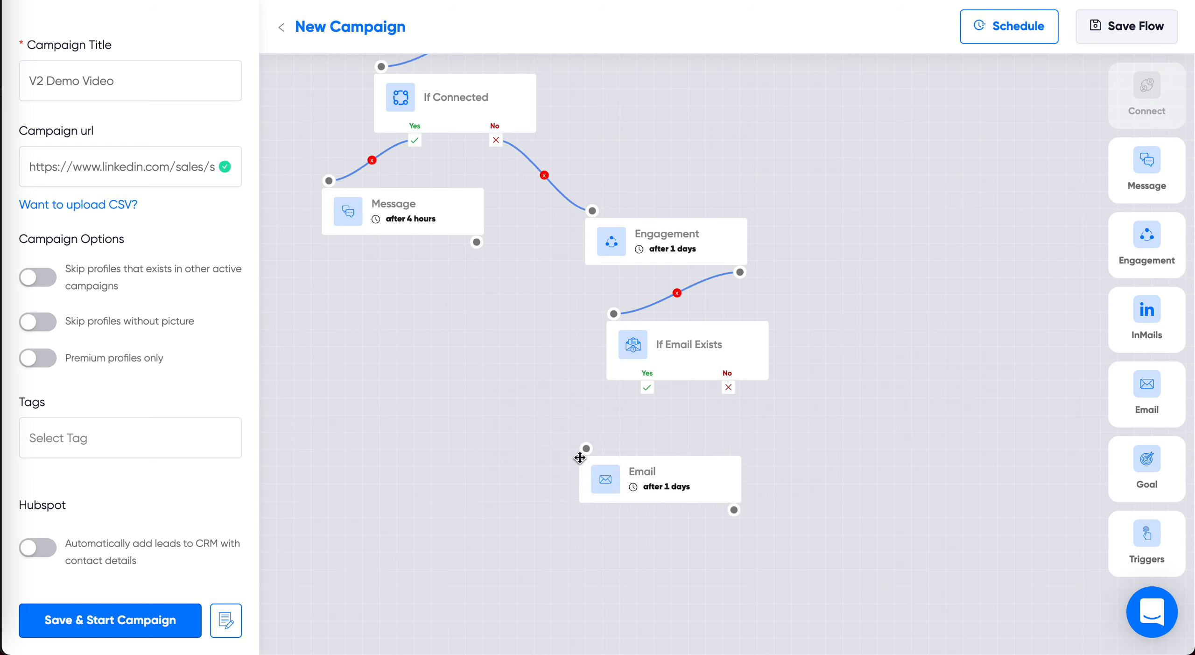
pyautogui.moveTo(647, 388); pyautogui.dragTo(588, 457)
pyautogui.moveTo(1146, 322); pyautogui.dragTo(822, 481)
pyautogui.moveTo(726, 387); pyautogui.dragTo(846, 475)
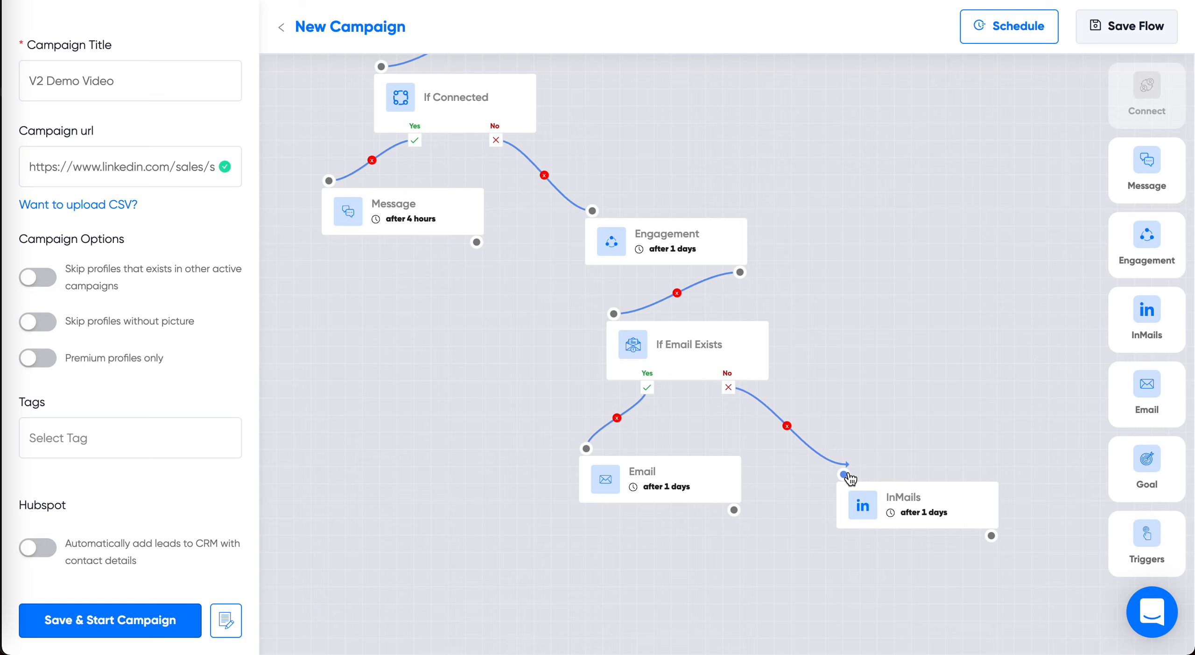
# Step: Open the Email step's composer and examine the subject, body and available placeholders for both fields
pyautogui.click(652, 475)
pyautogui.click(1125, 221)
pyautogui.click(610, 184)
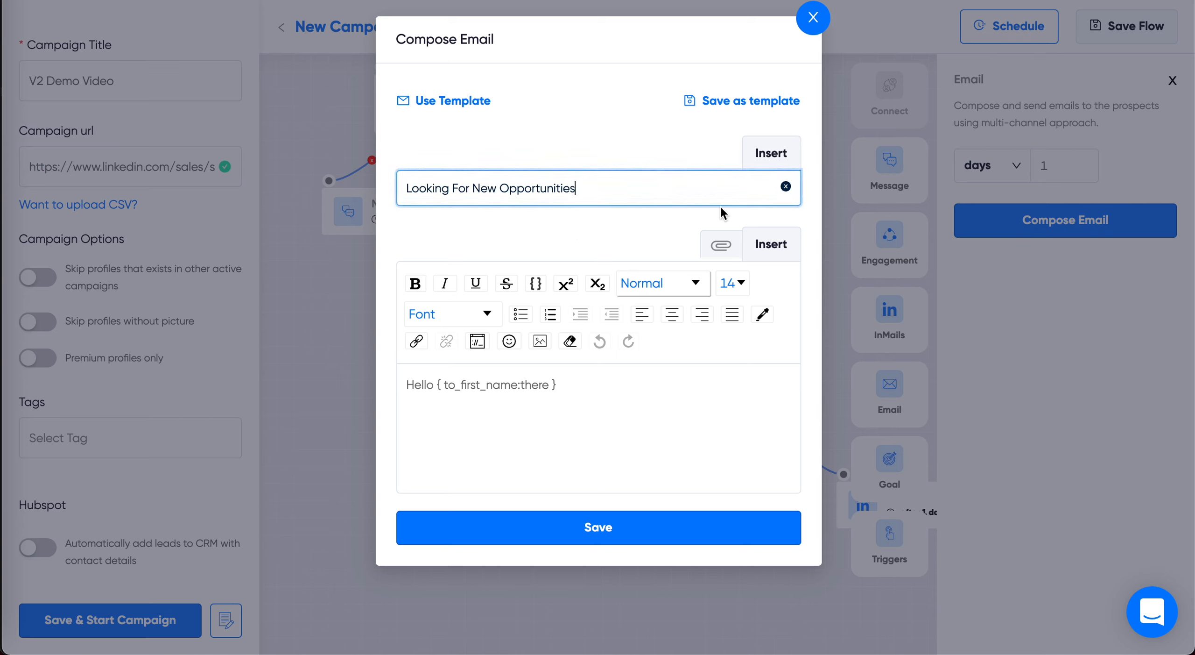
pyautogui.click(590, 388)
pyautogui.click(609, 191)
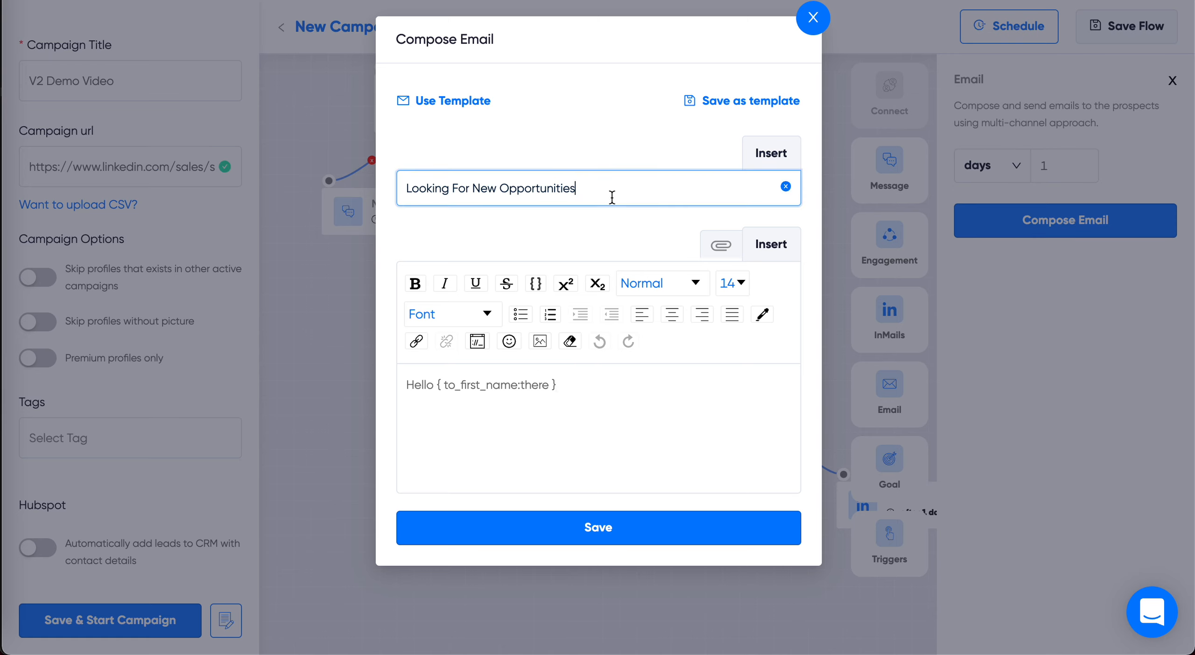
pyautogui.click(596, 401)
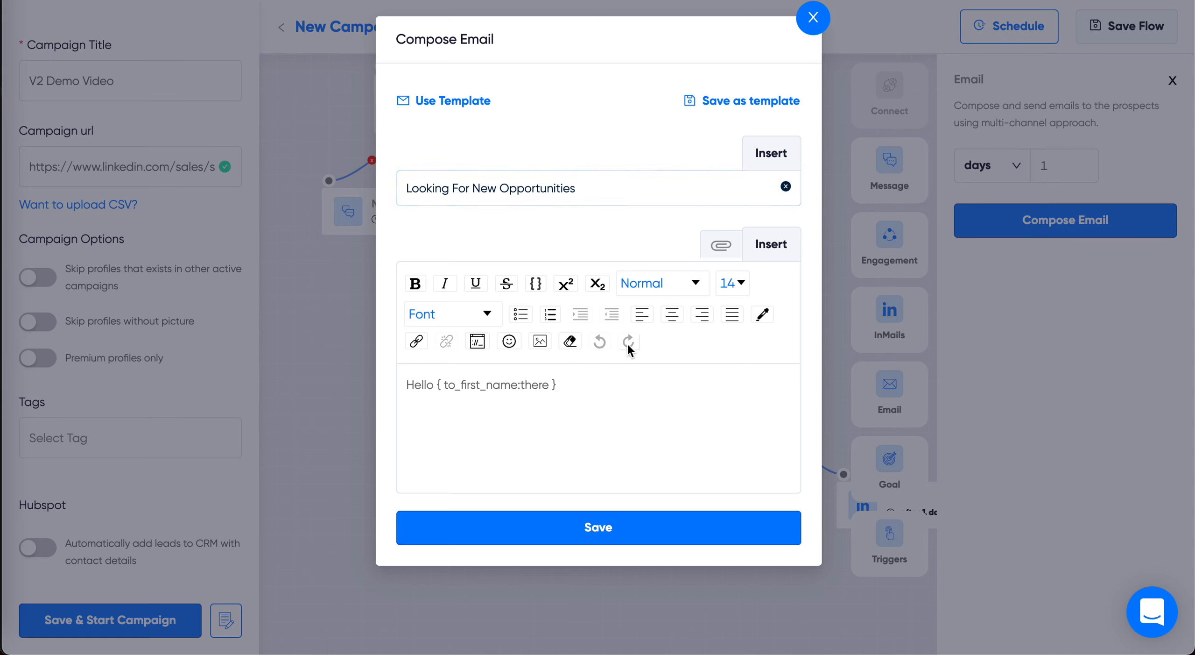
pyautogui.click(754, 247)
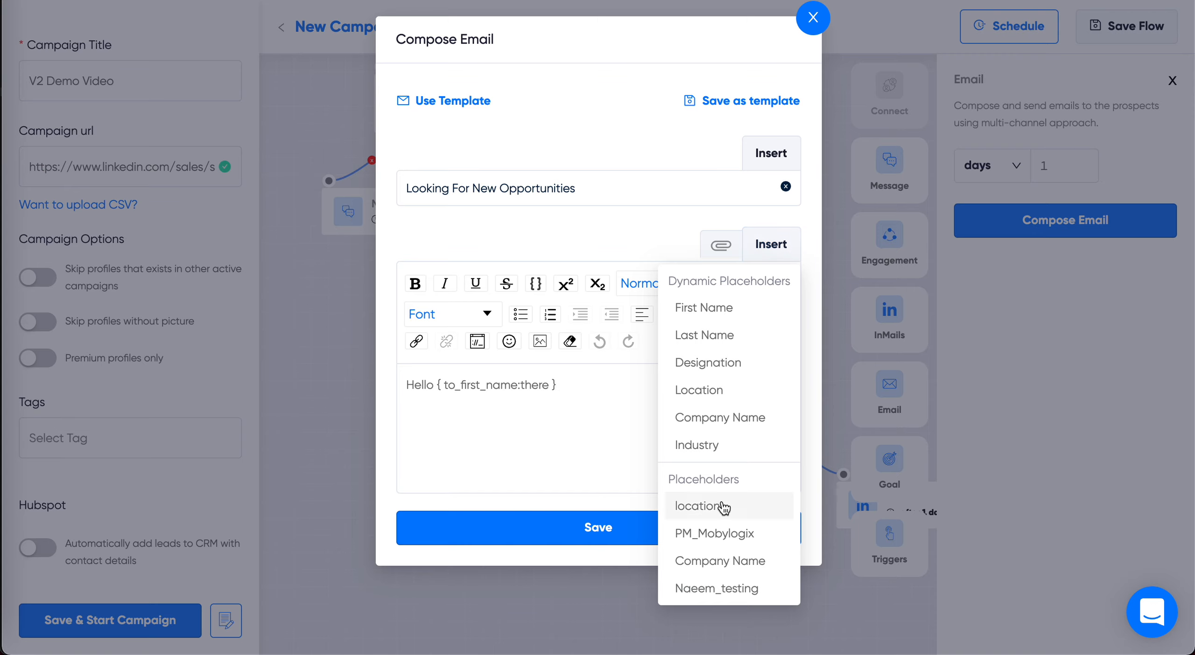
pyautogui.moveTo(776, 157)
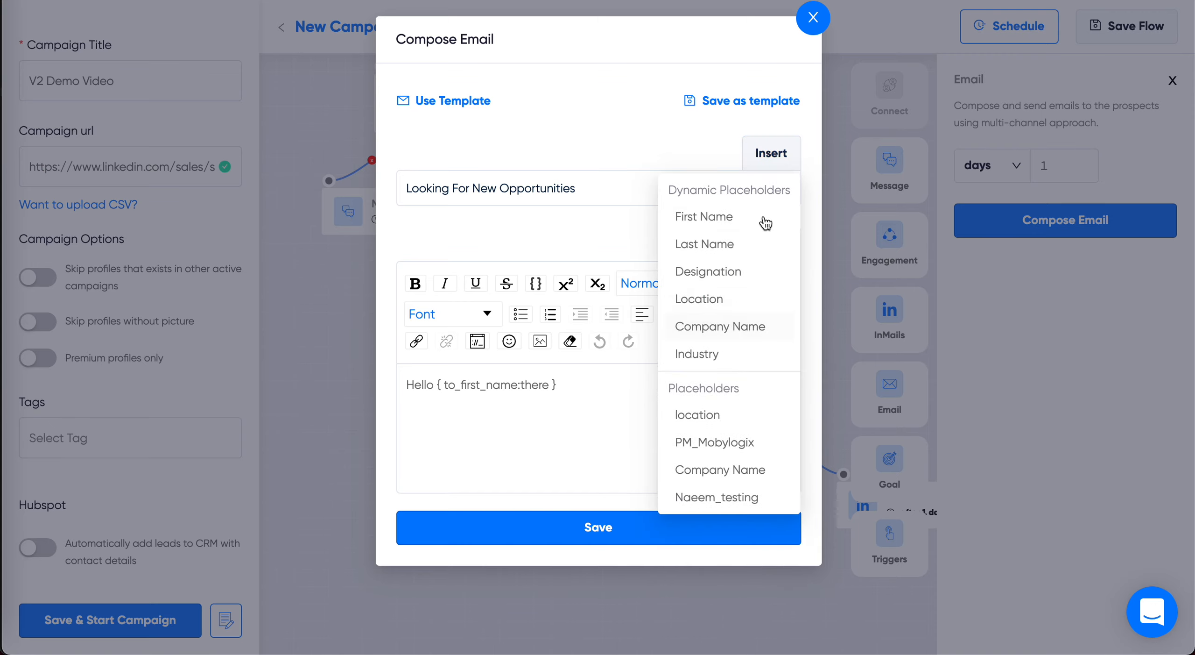
# Step: Examine the email's document, image, GIF and Hyperise attachment options, then close the composer and Email settings without attaching anything
pyautogui.click(715, 241)
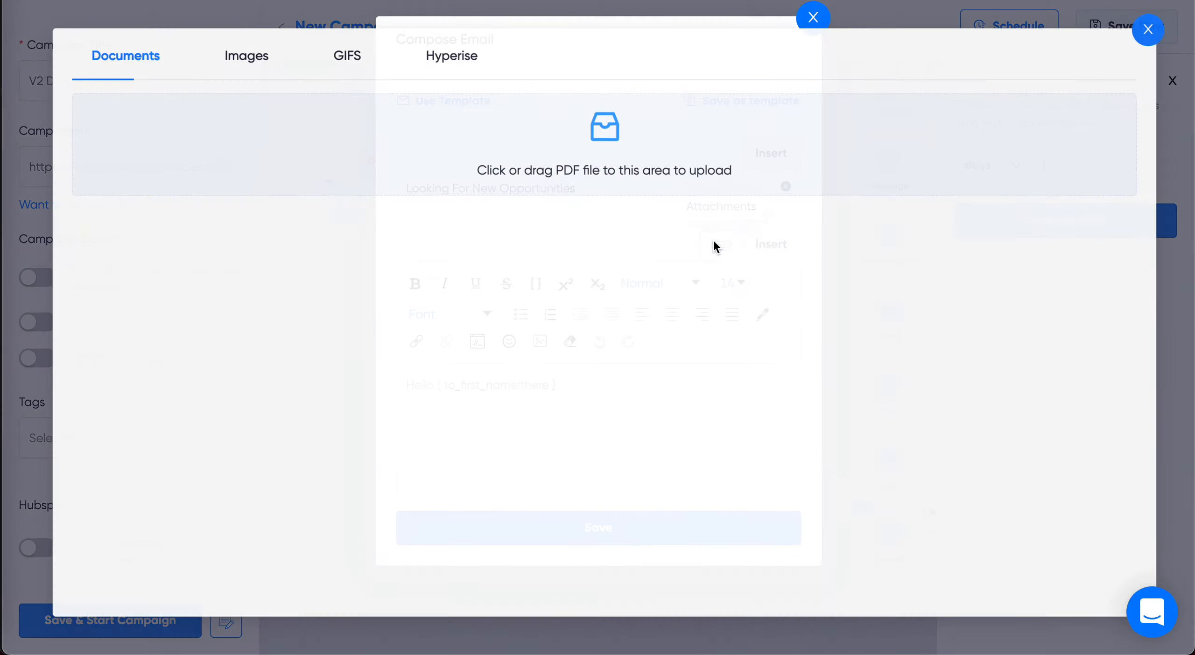
pyautogui.click(251, 58)
pyautogui.click(349, 61)
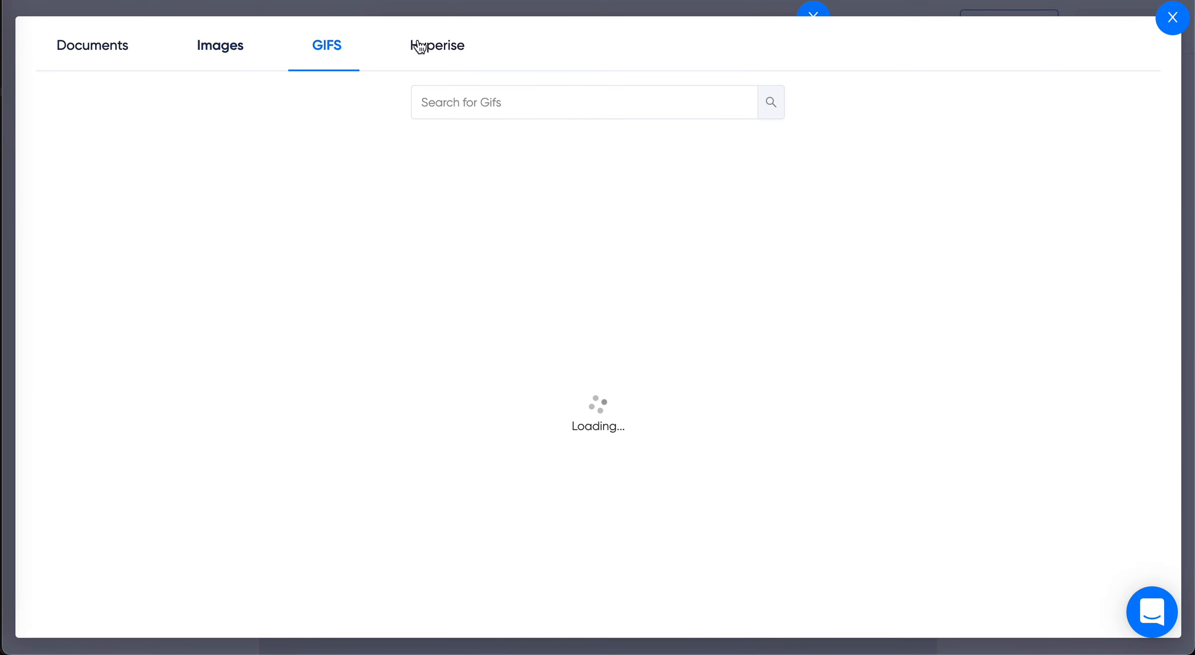
pyautogui.click(401, 45)
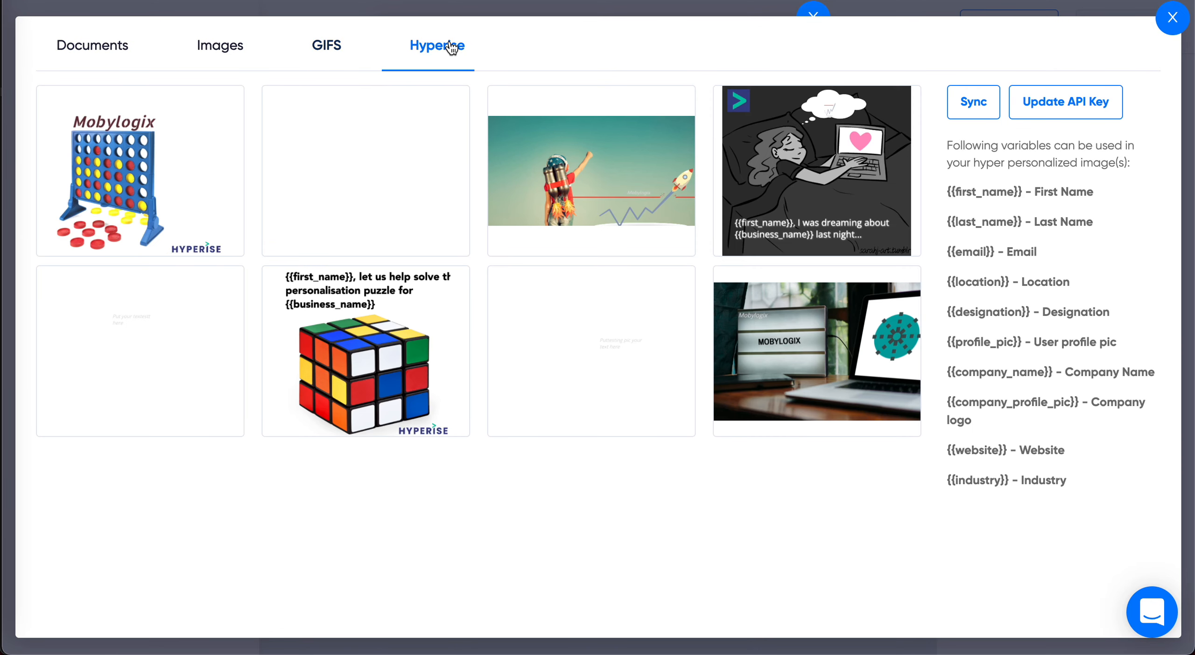
pyautogui.click(1171, 19)
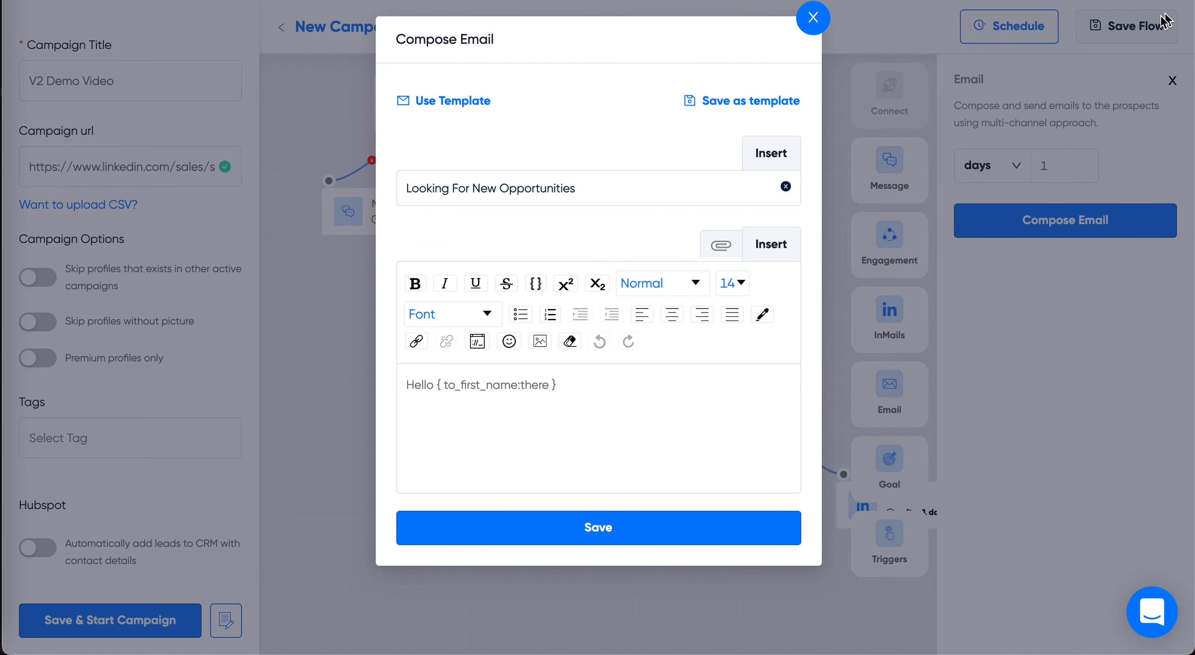
pyautogui.click(814, 19)
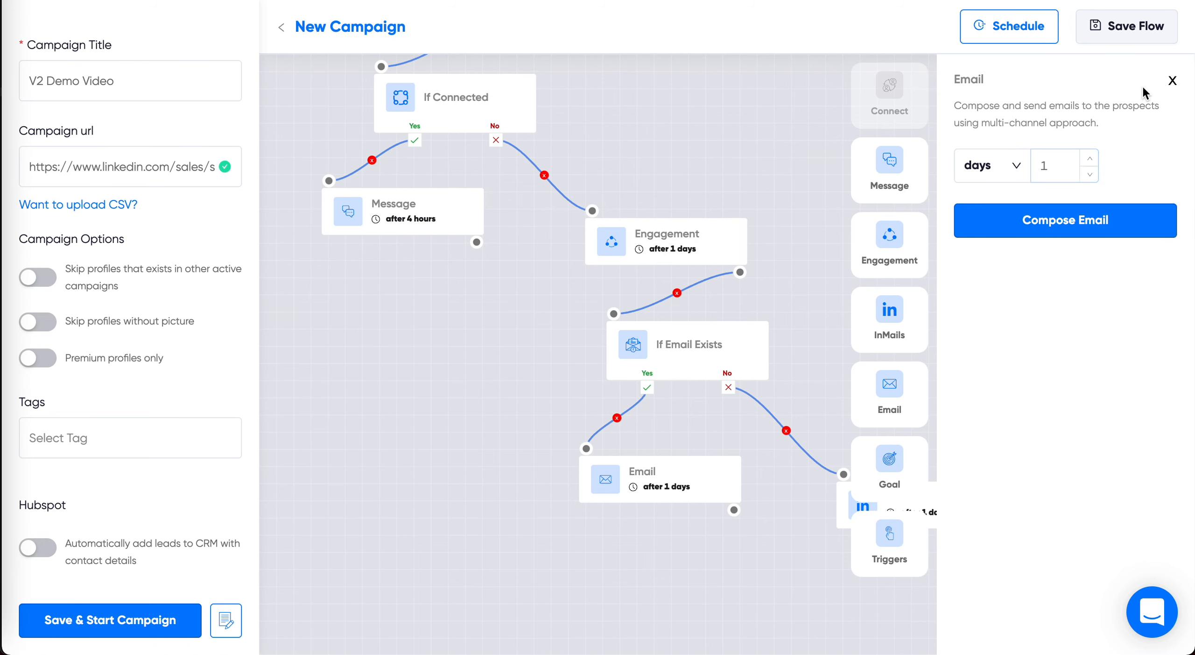
pyautogui.click(1173, 81)
# Step: Examine the InMails step's subject and message body and close its settings without editing them
pyautogui.click(930, 505)
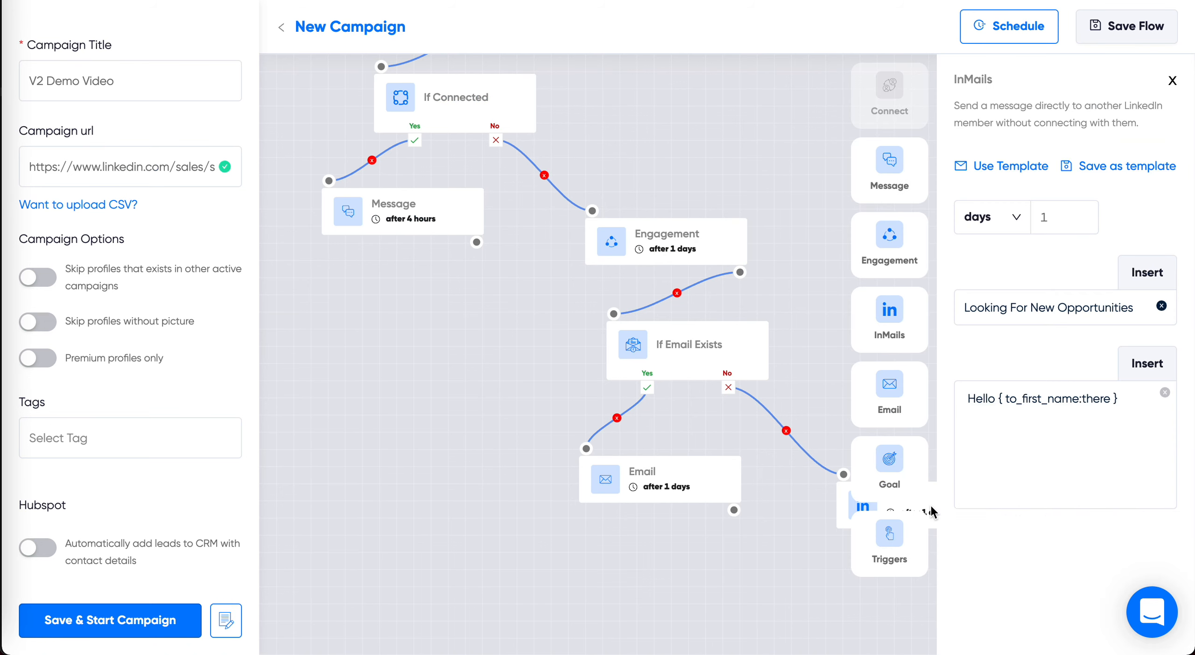
pyautogui.click(1102, 302)
pyautogui.hotkey('ctrl', 'a')
pyautogui.click(1089, 435)
pyautogui.hotkey('ctrl', 'a')
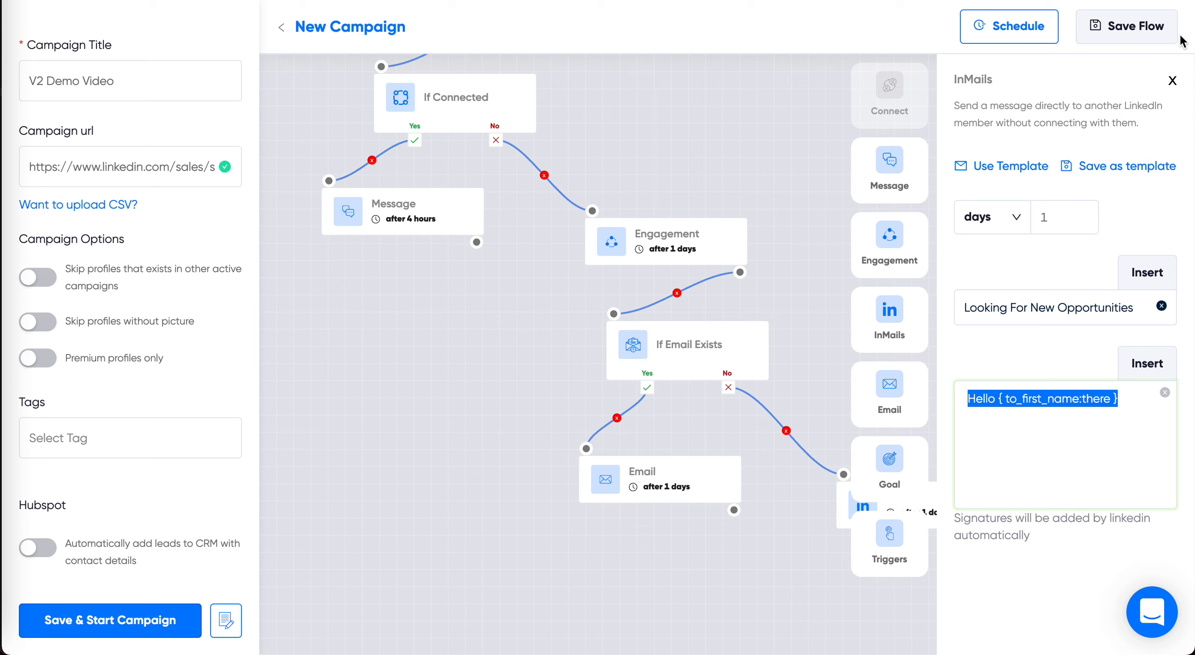
pyautogui.click(1171, 81)
# Step: Place a Goal step below the Email step and link a second Message step after the first Message
pyautogui.moveTo(1142, 475); pyautogui.dragTo(581, 628)
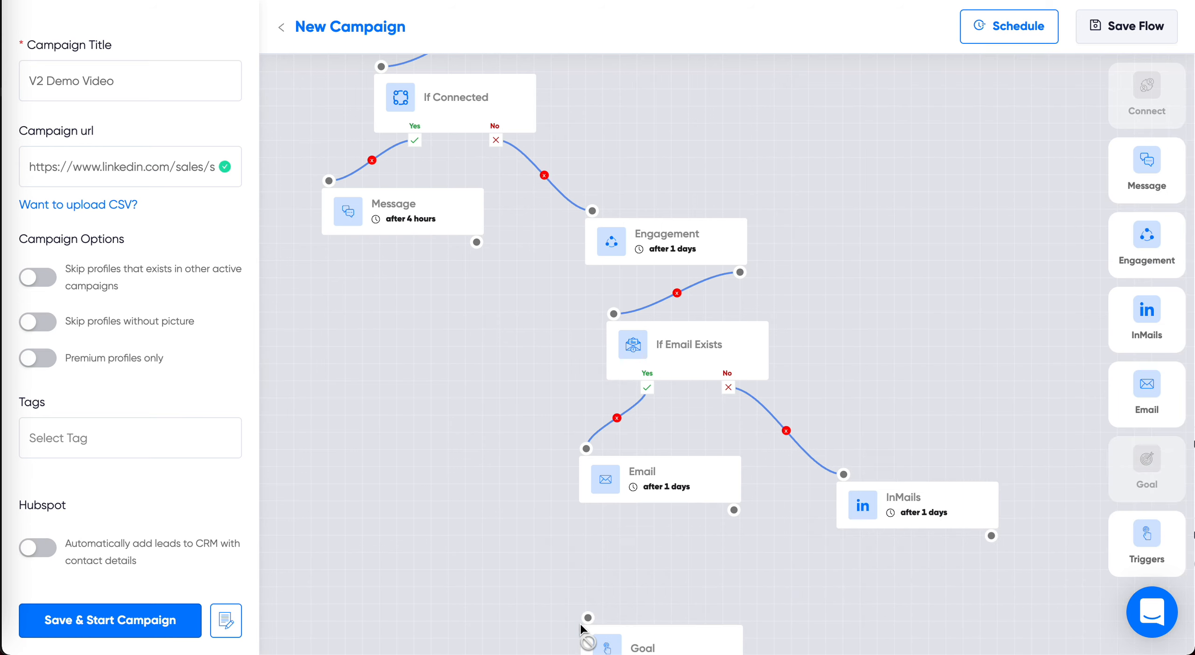
pyautogui.moveTo(638, 555); pyautogui.dragTo(677, 521)
pyautogui.moveTo(1147, 161); pyautogui.dragTo(402, 316)
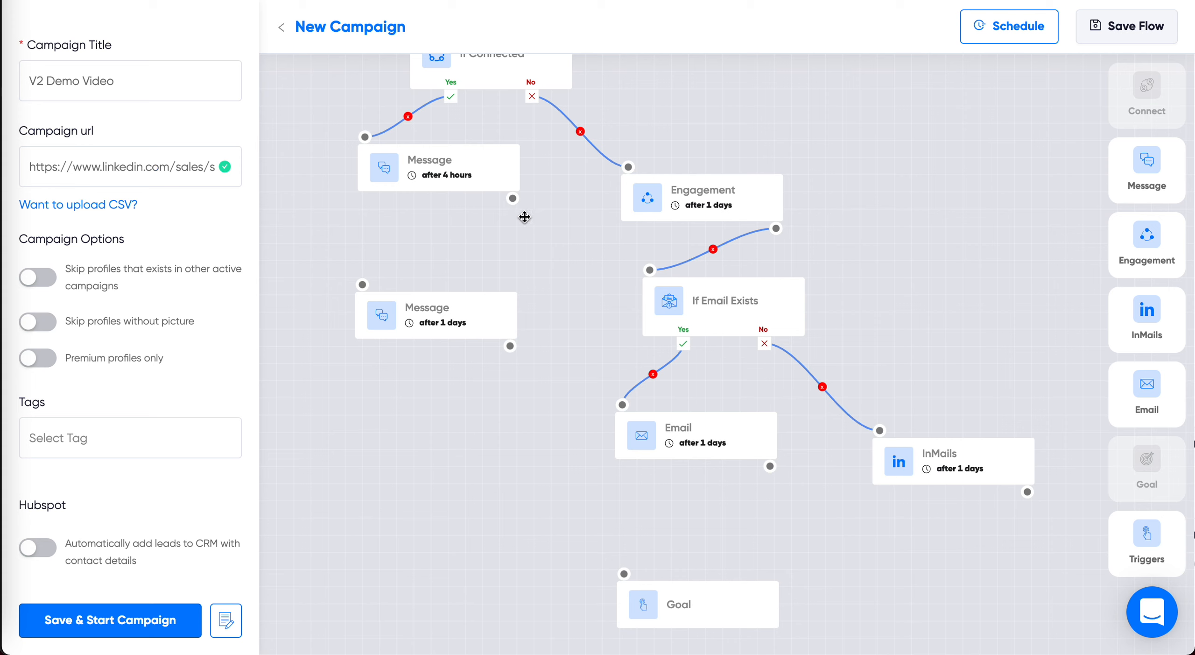
pyautogui.moveTo(513, 198); pyautogui.dragTo(363, 286)
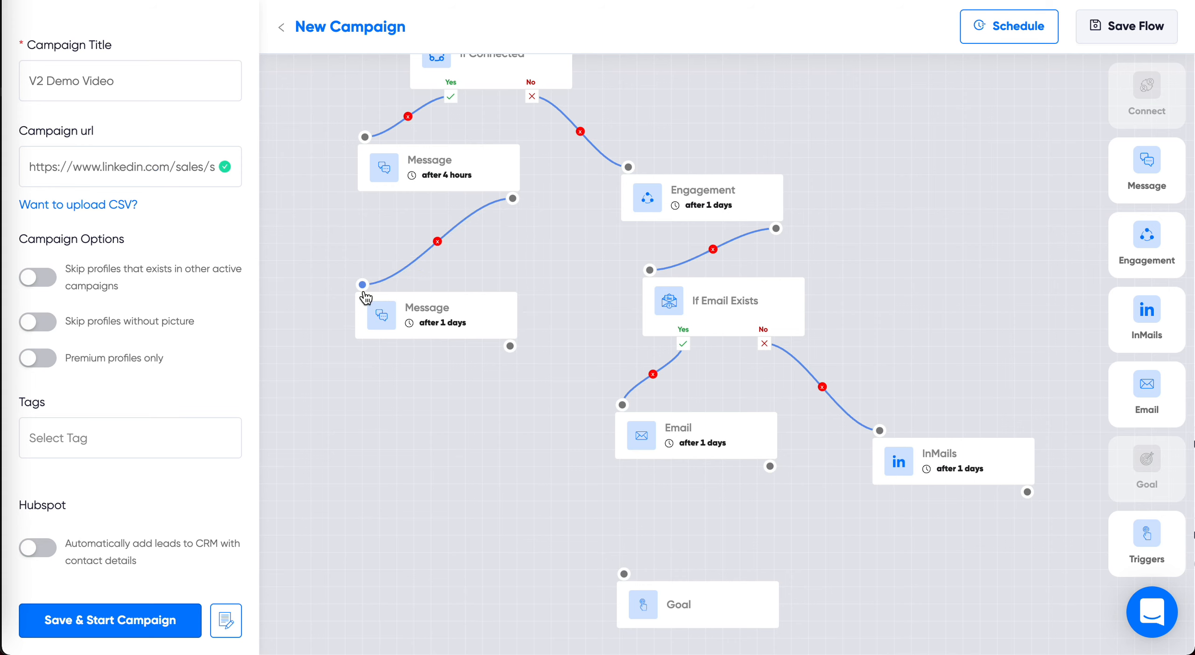
# Step: Set the second Message step's delay to 3 days and close its settings
pyautogui.click(432, 322)
pyautogui.click(1056, 216)
pyautogui.press('BackSpace')
pyautogui.write('3')
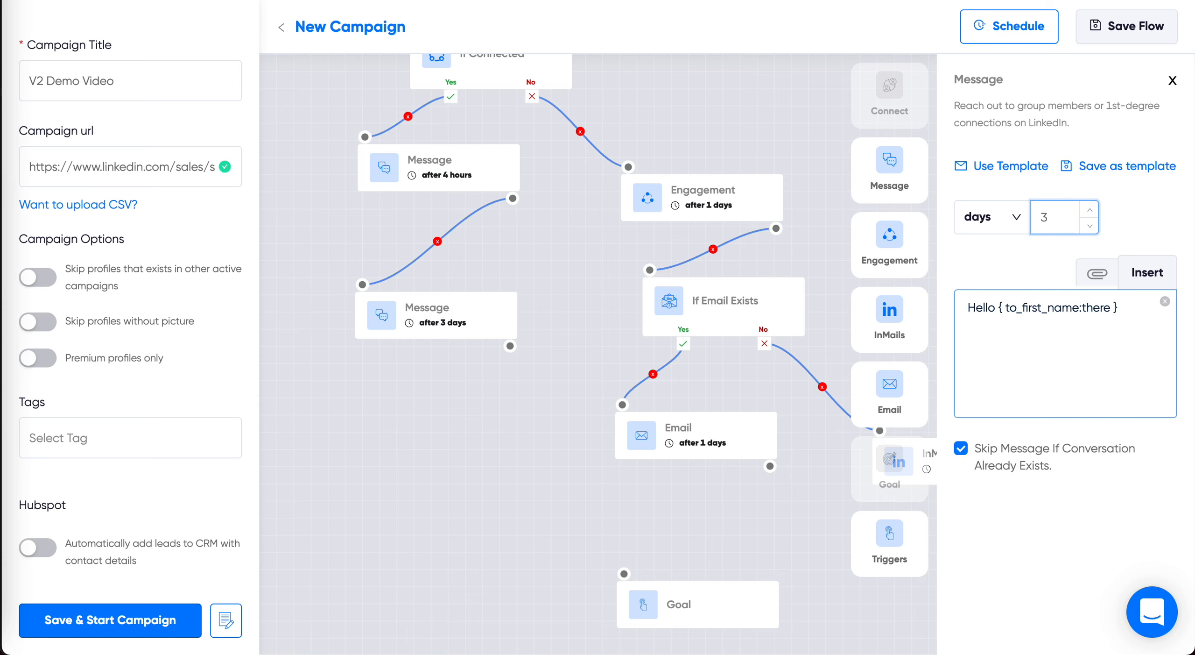
pyautogui.click(1171, 79)
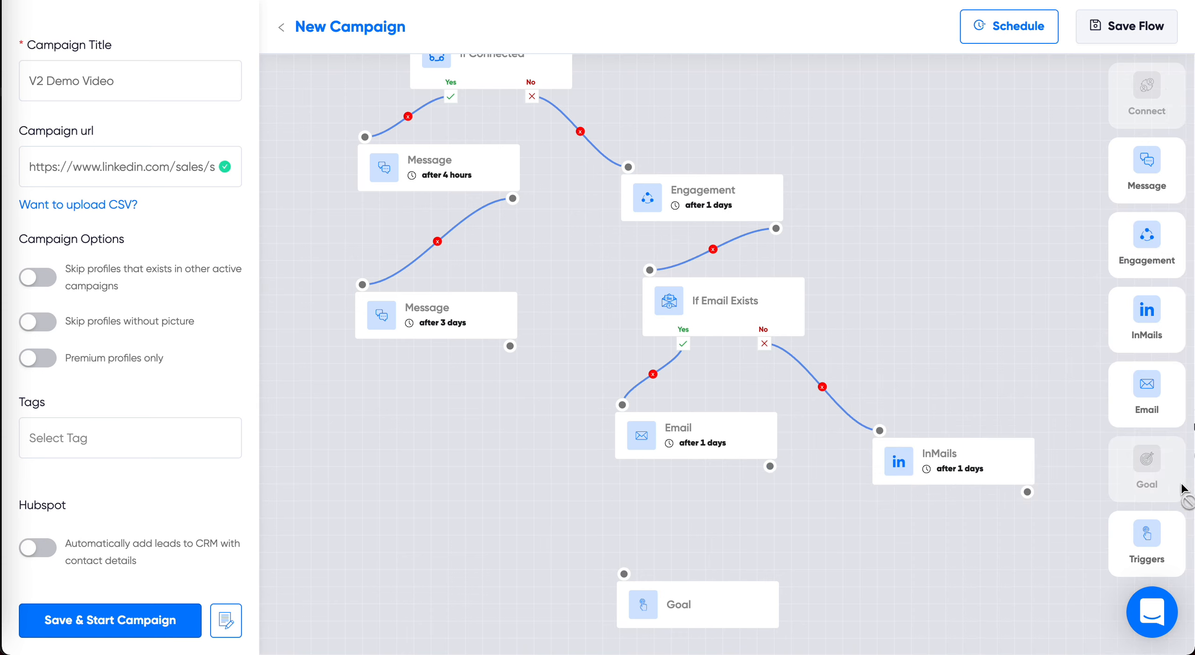
# Step: Link the outputs of the second Message, Email and InMails steps to the Goal step
pyautogui.moveTo(511, 347); pyautogui.dragTo(624, 574)
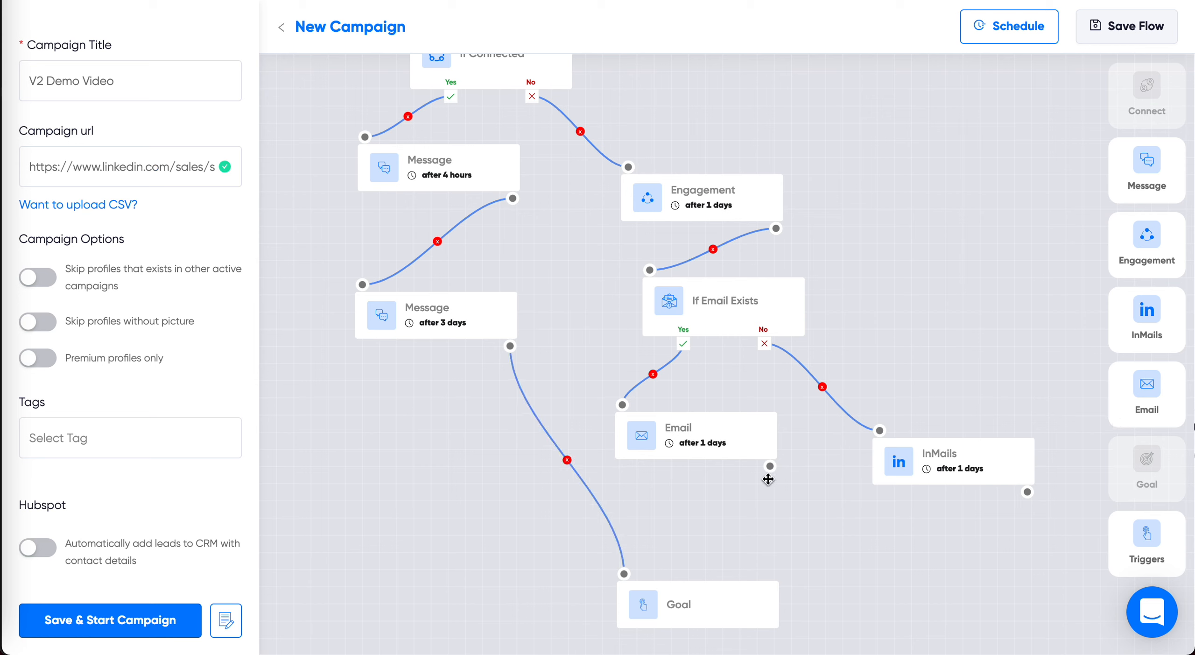
pyautogui.moveTo(771, 467); pyautogui.dragTo(624, 573)
pyautogui.moveTo(1028, 492); pyautogui.dragTo(624, 574)
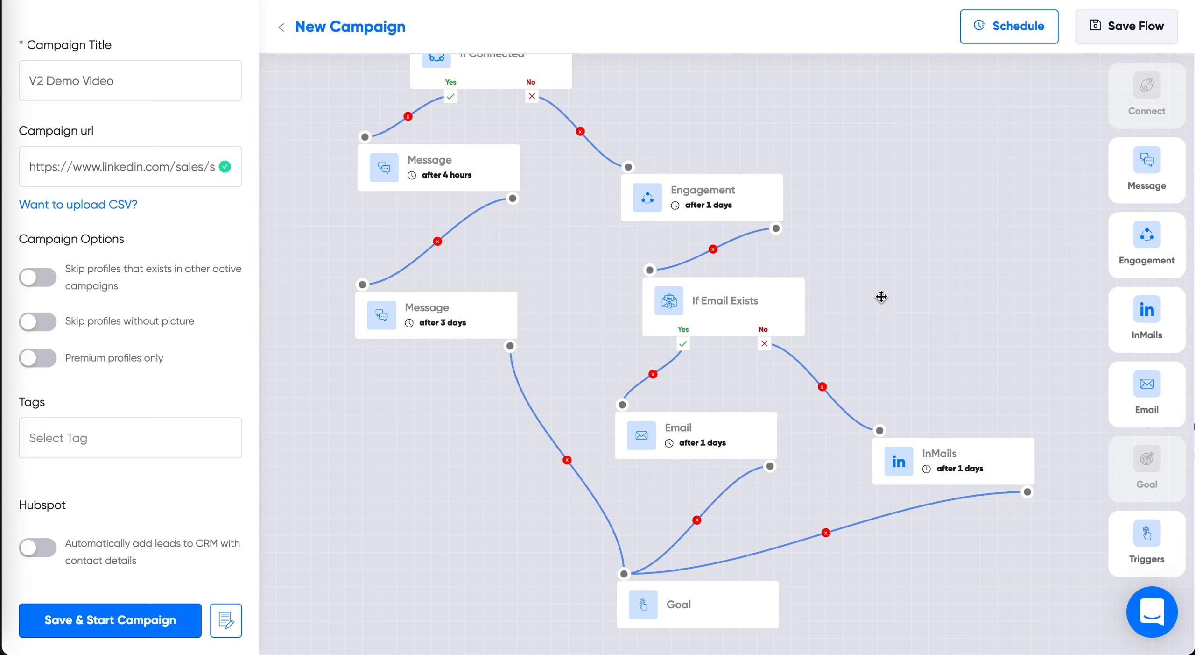
pyautogui.moveTo(870, 248); pyautogui.dragTo(900, 545)
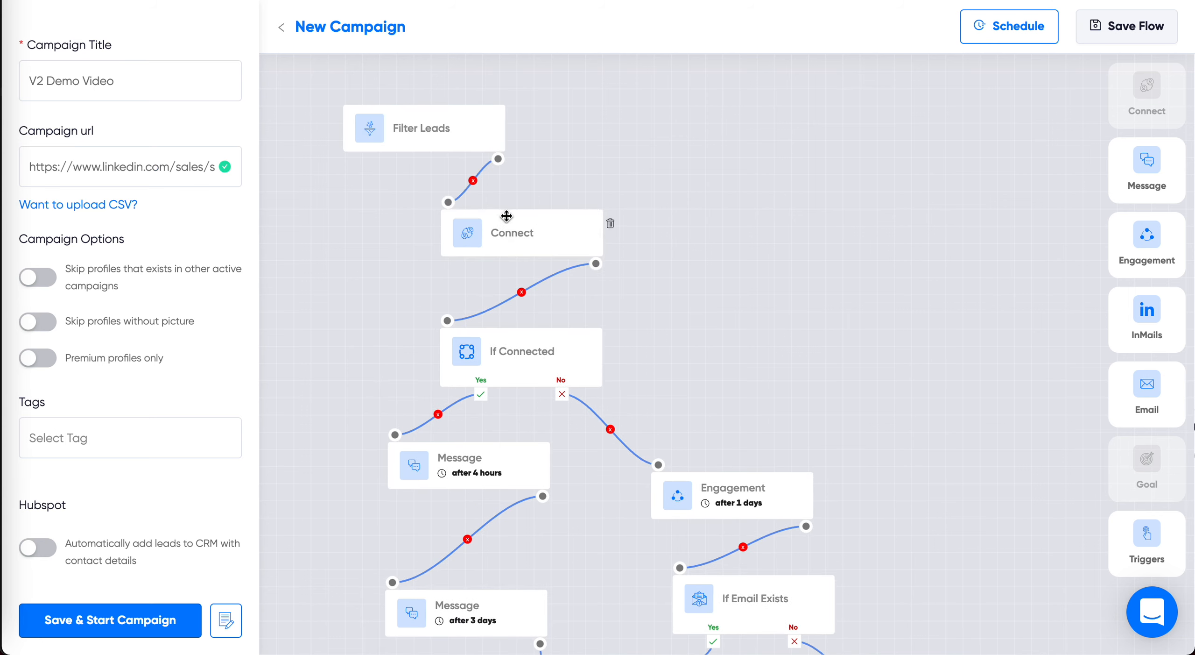
pyautogui.moveTo(824, 323); pyautogui.dragTo(824, 168)
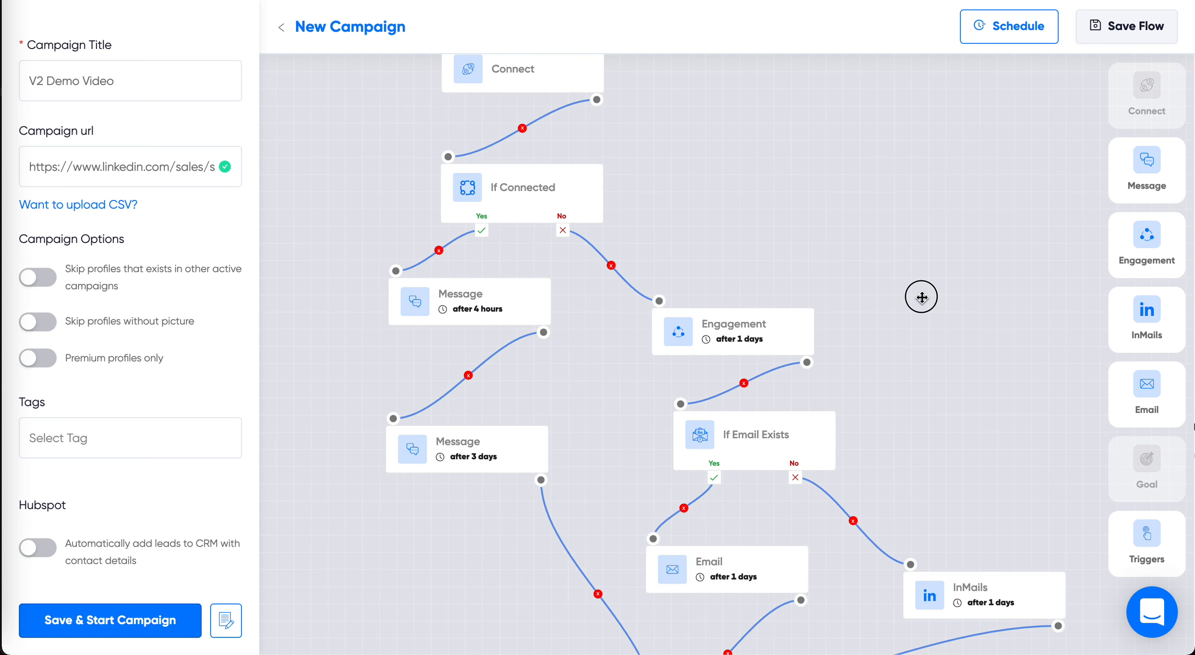
pyautogui.moveTo(920, 296); pyautogui.dragTo(904, 222)
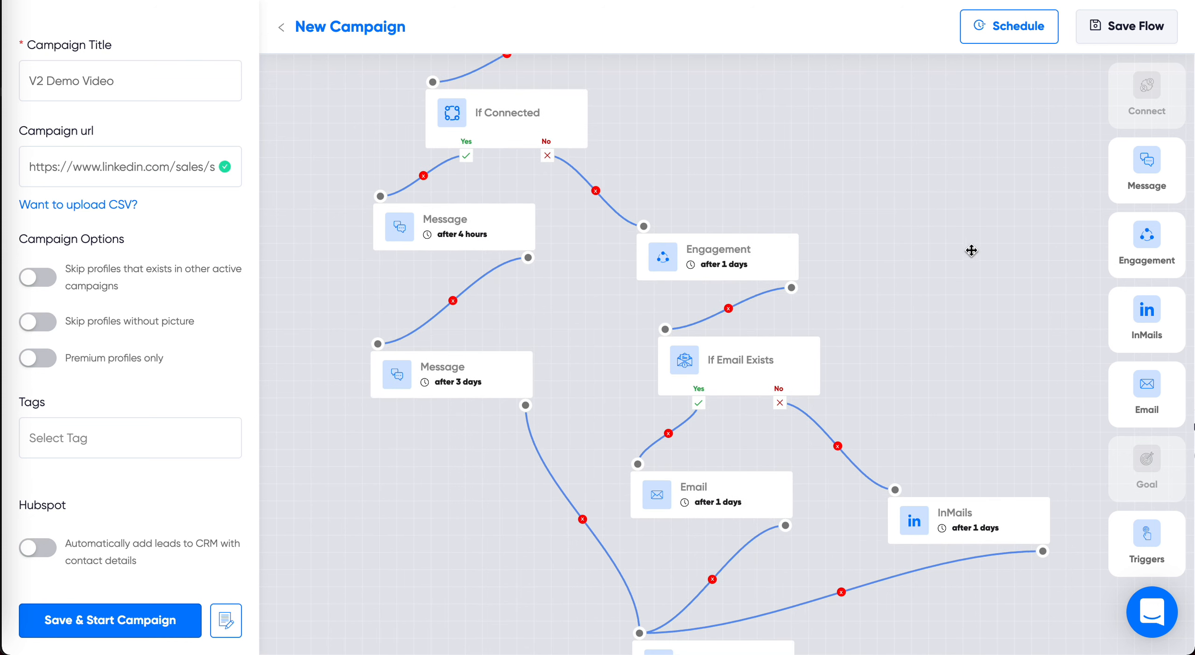
pyautogui.moveTo(960, 286); pyautogui.dragTo(962, 185)
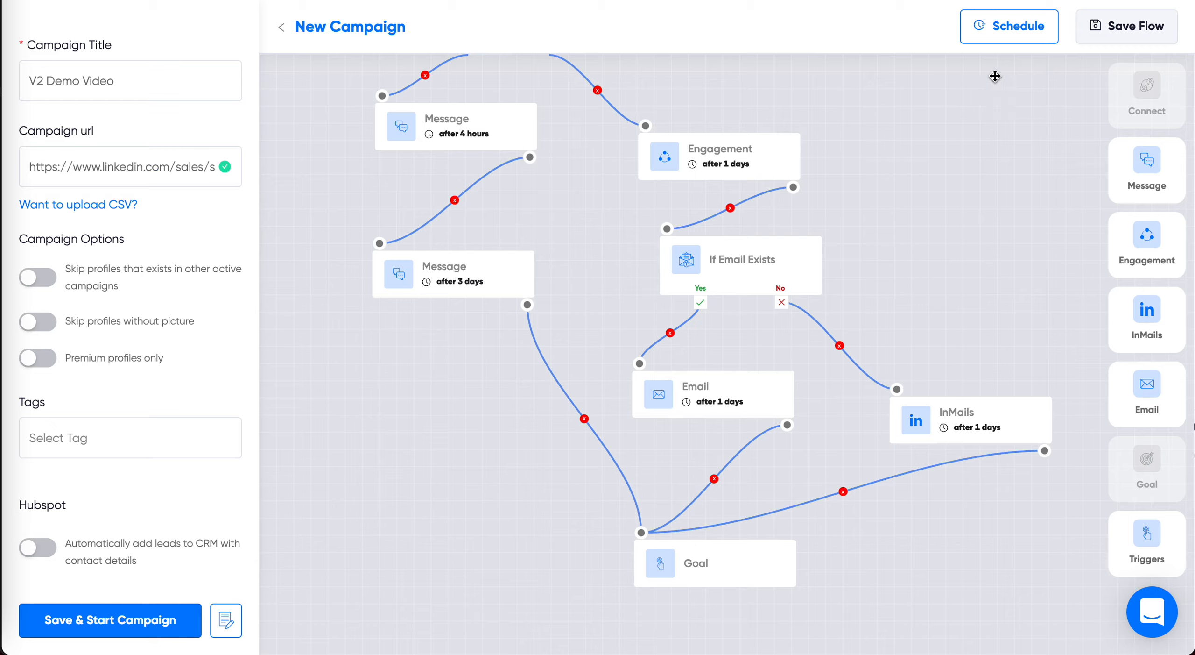
# Step: Update the campaign schedule to the America/New York timezone with Saturday and Sunday added to the send days
pyautogui.click(1010, 32)
pyautogui.click(490, 361)
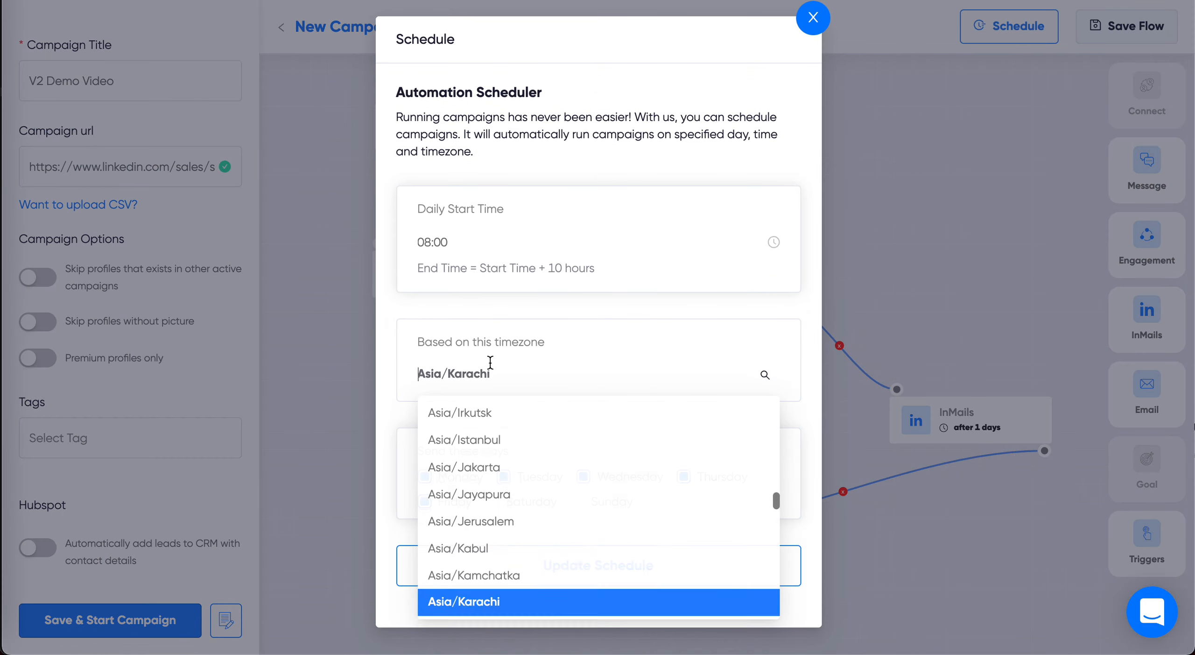
pyautogui.write('en')
pyautogui.press('BackSpace')
pyautogui.press('BackSpace')
pyautogui.write('new')
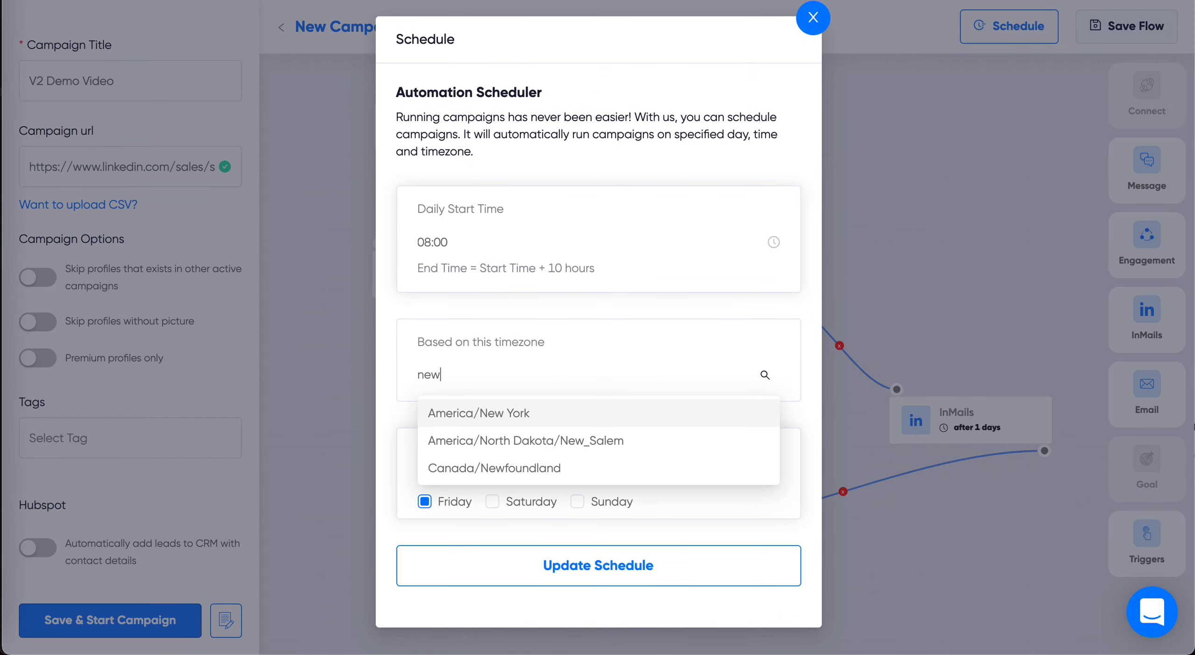
pyautogui.press('Return')
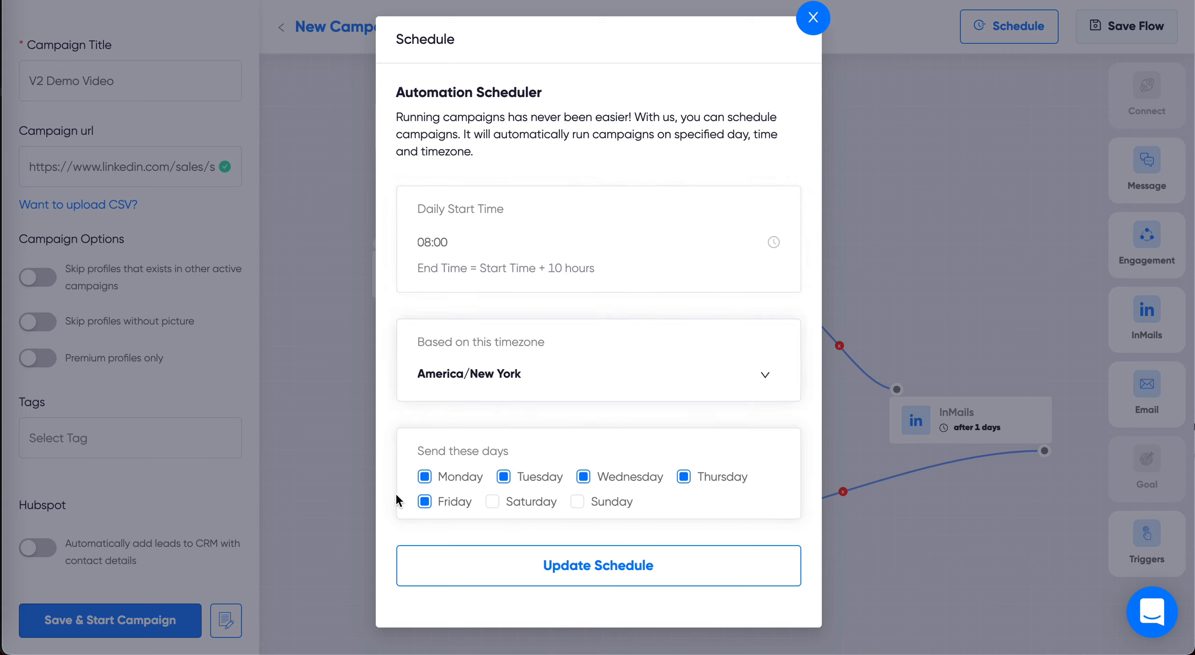
pyautogui.click(521, 502)
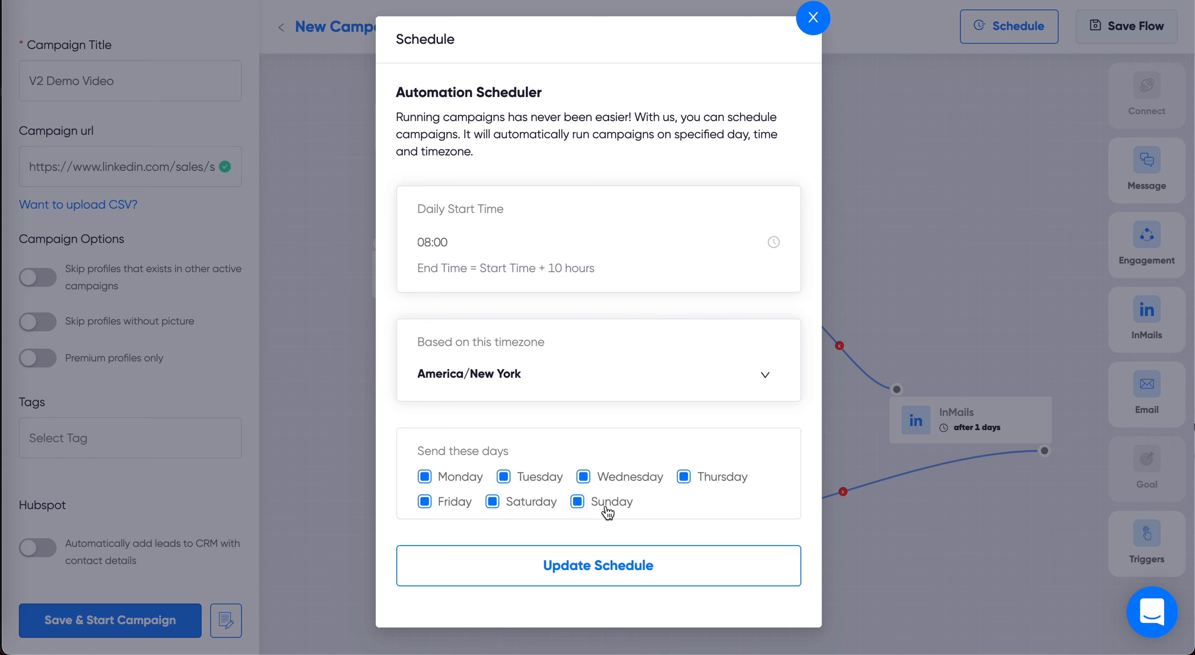
pyautogui.click(630, 568)
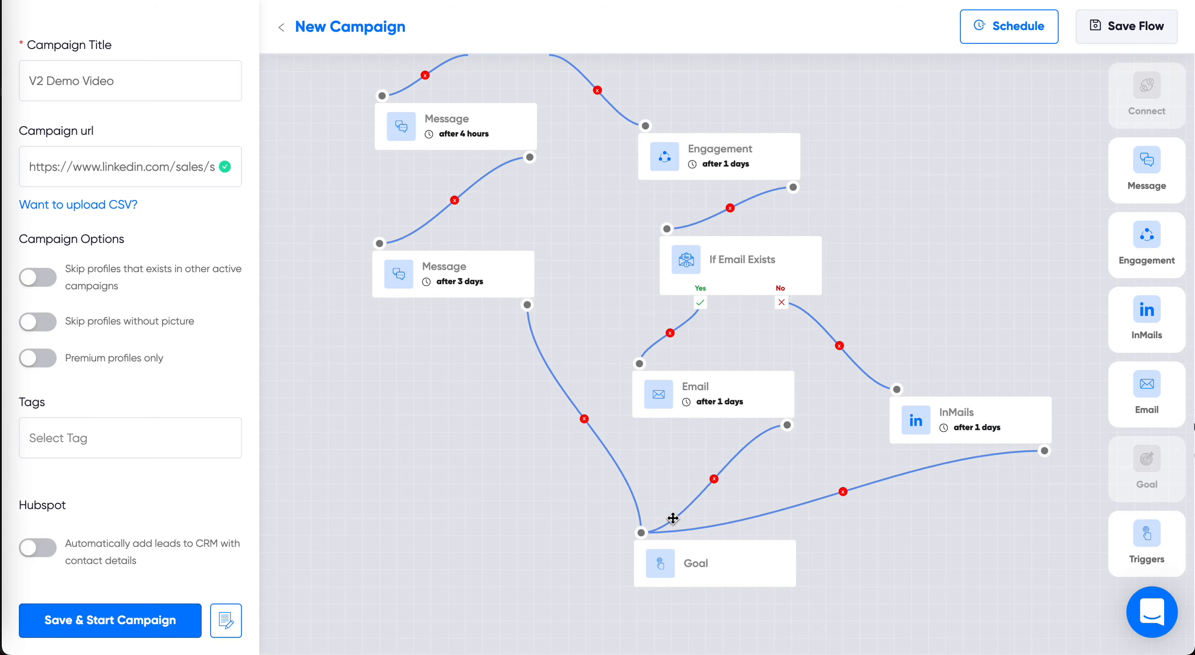
# Step: Save the campaign flow under a title beginning with "V2 F"
pyautogui.click(1144, 25)
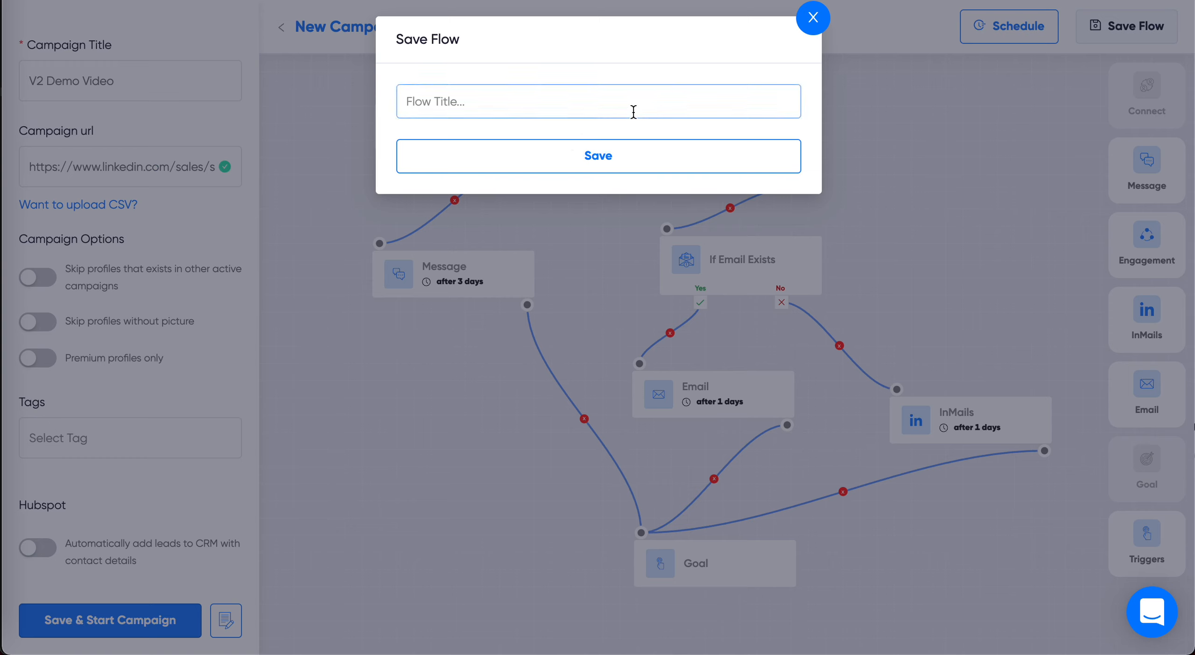
pyautogui.click(620, 99)
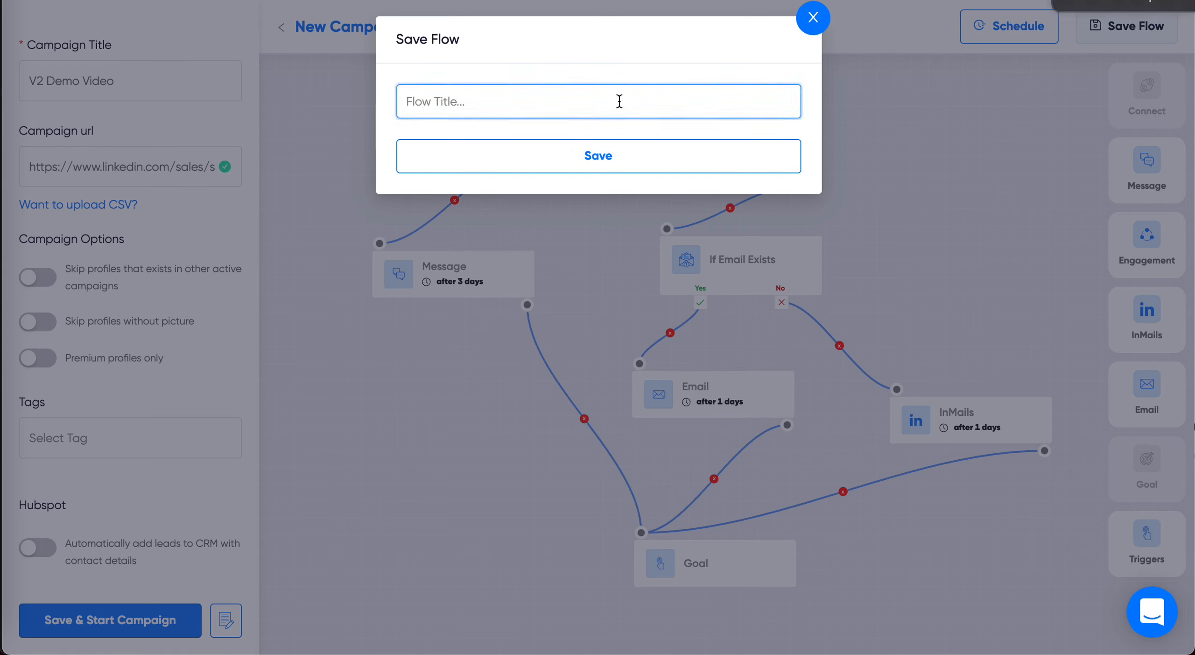
pyautogui.write('Com')
pyautogui.hotkey('ctrl', 'a')
pyautogui.write('V')
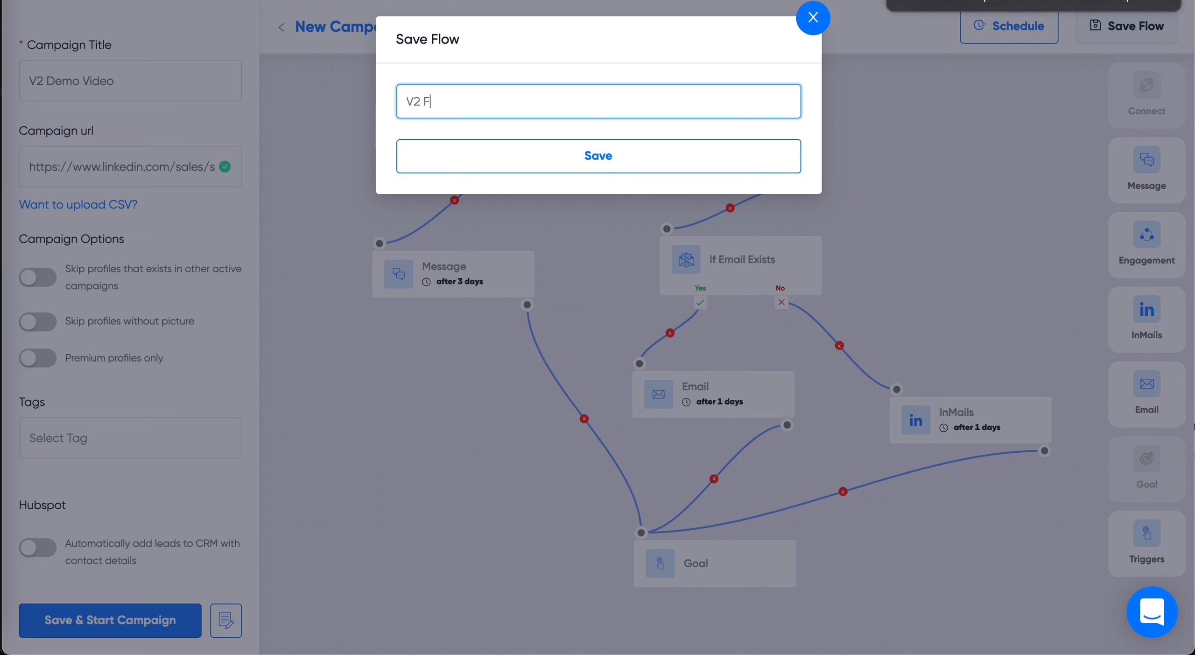
pyautogui.click(612, 156)
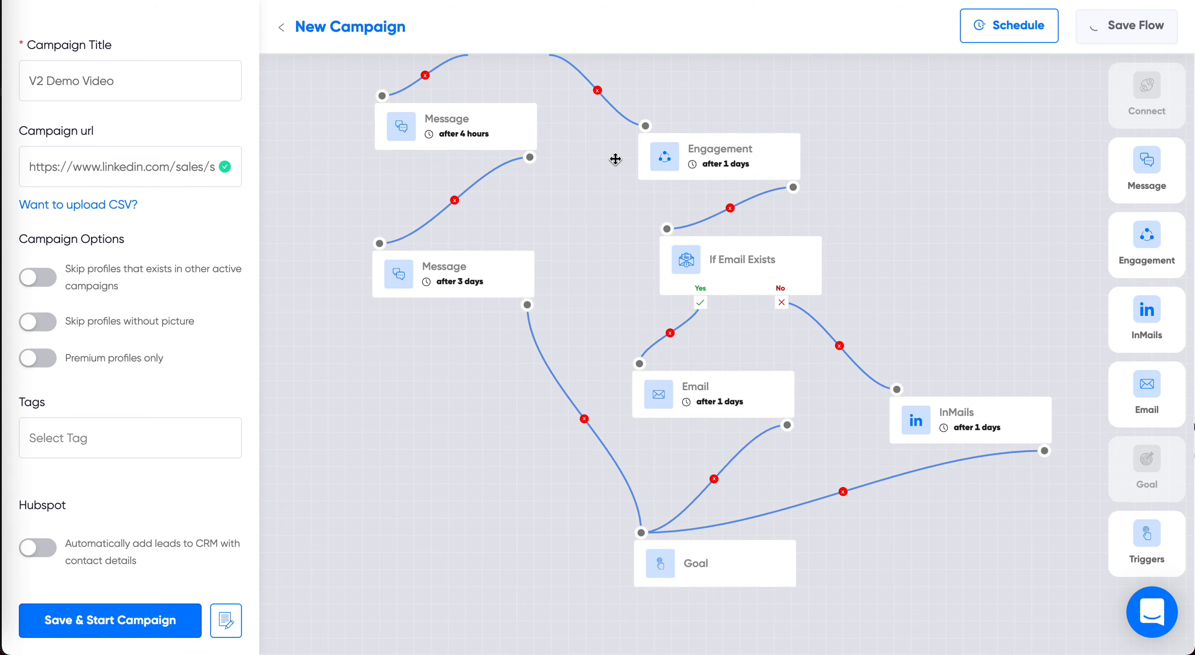
pyautogui.click(603, 418)
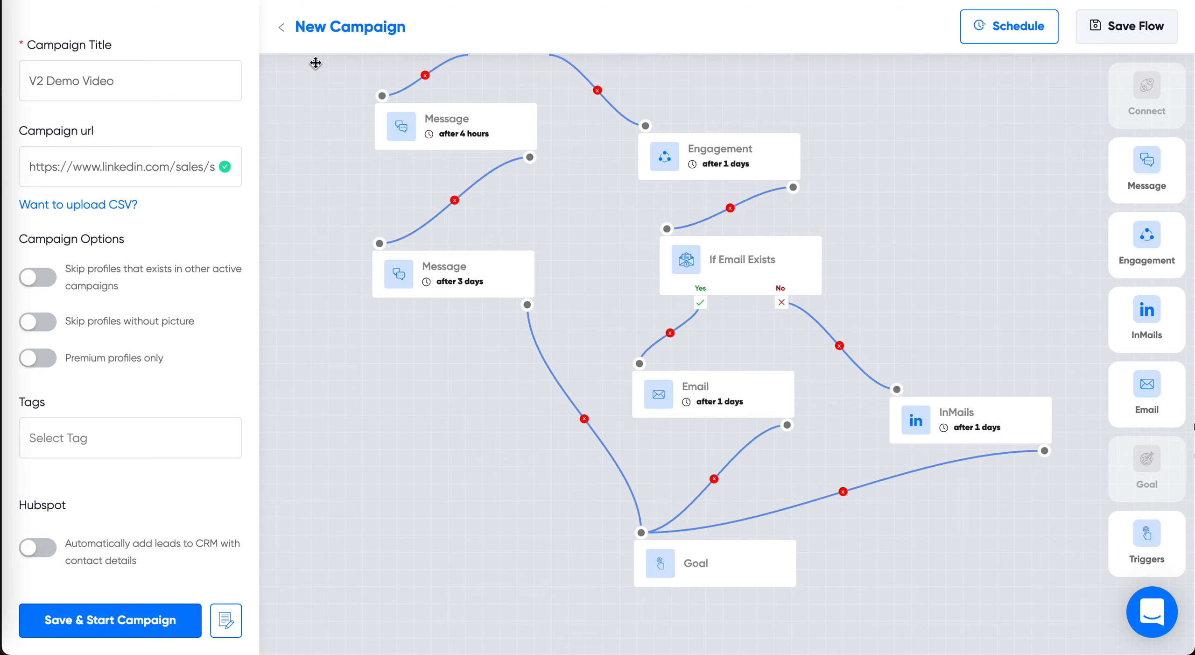
# Step: Leave the campaign builder by discarding the unsaved changes, and open the activity summary of all campaigns
pyautogui.click(283, 29)
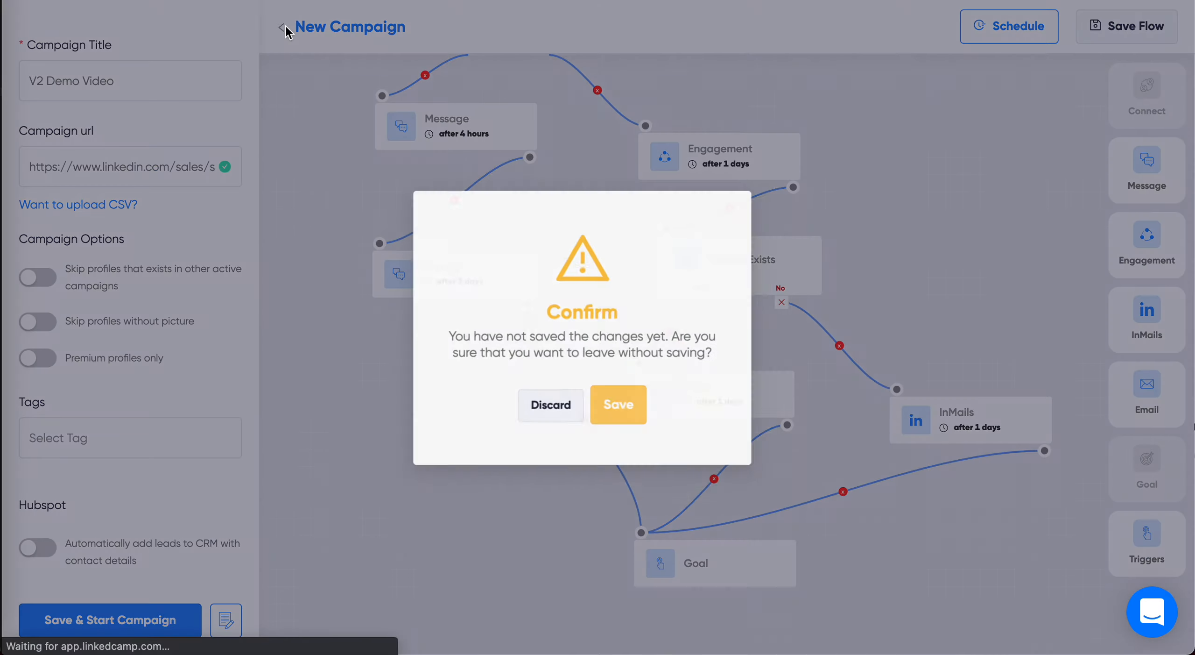
pyautogui.click(570, 440)
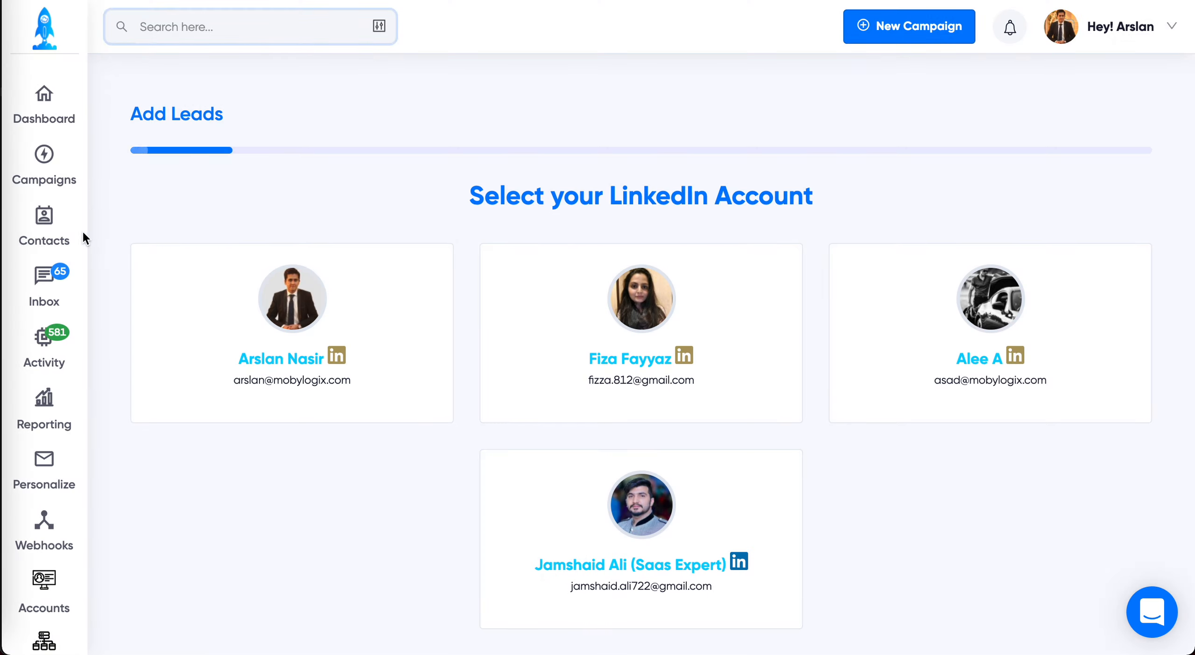
pyautogui.click(44, 349)
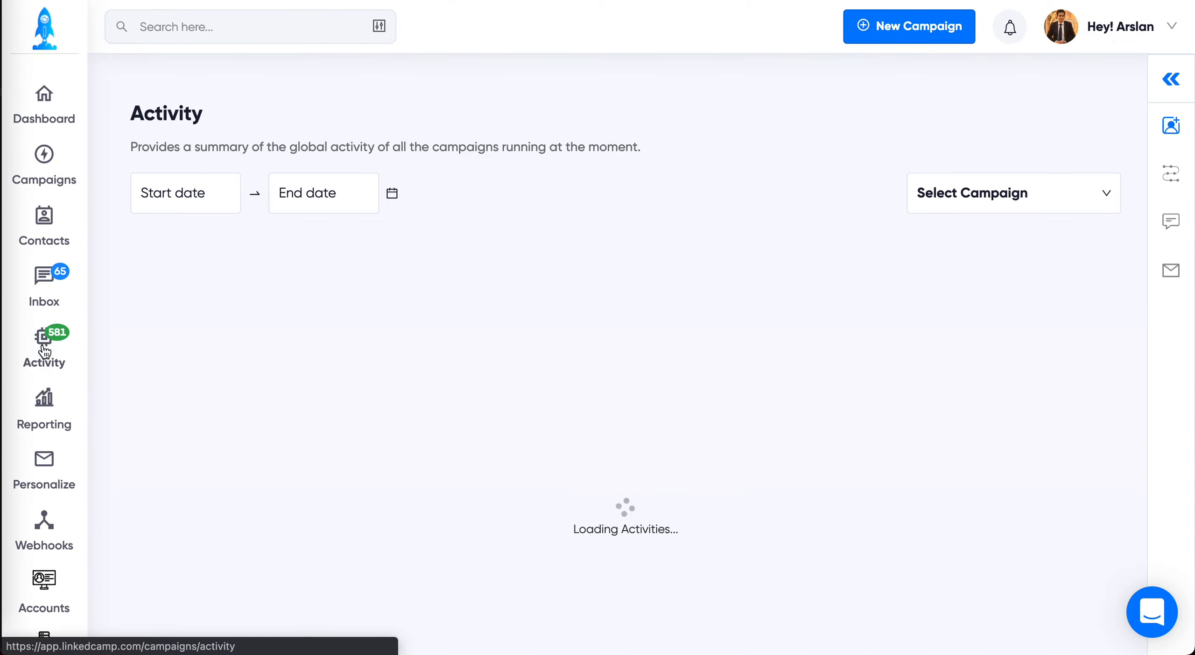
# Step: Examine the V2 Demo Campaign's report, including its chart, daily figures table and the available reporting periods
pyautogui.click(42, 410)
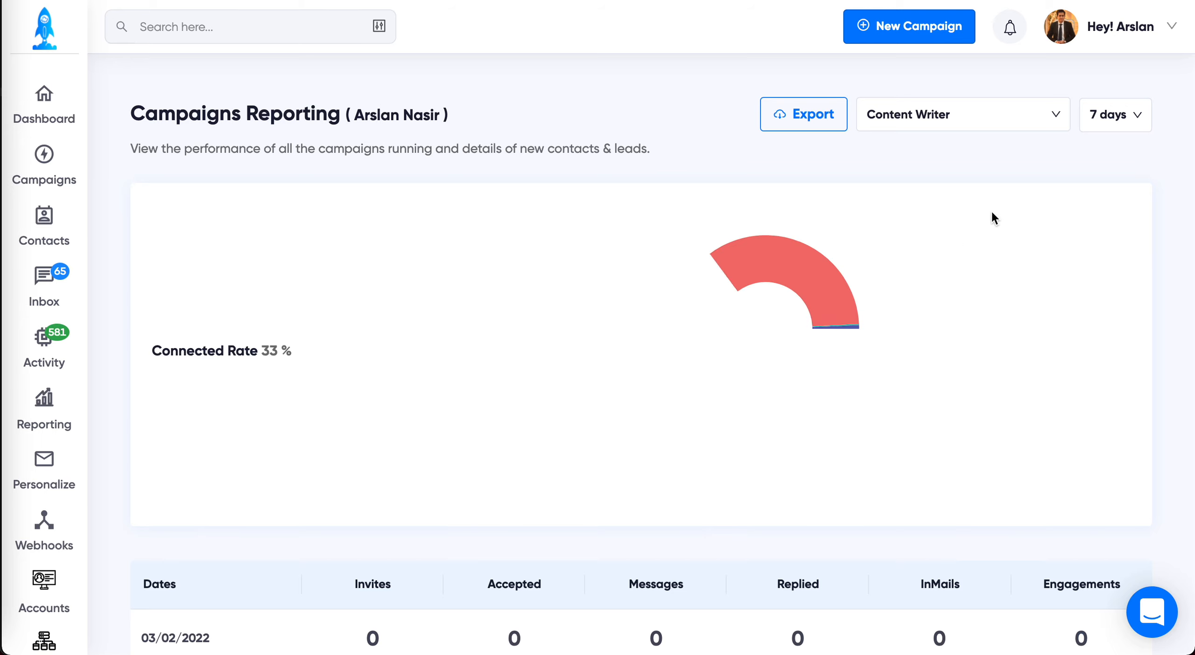
pyautogui.click(924, 118)
pyautogui.click(882, 180)
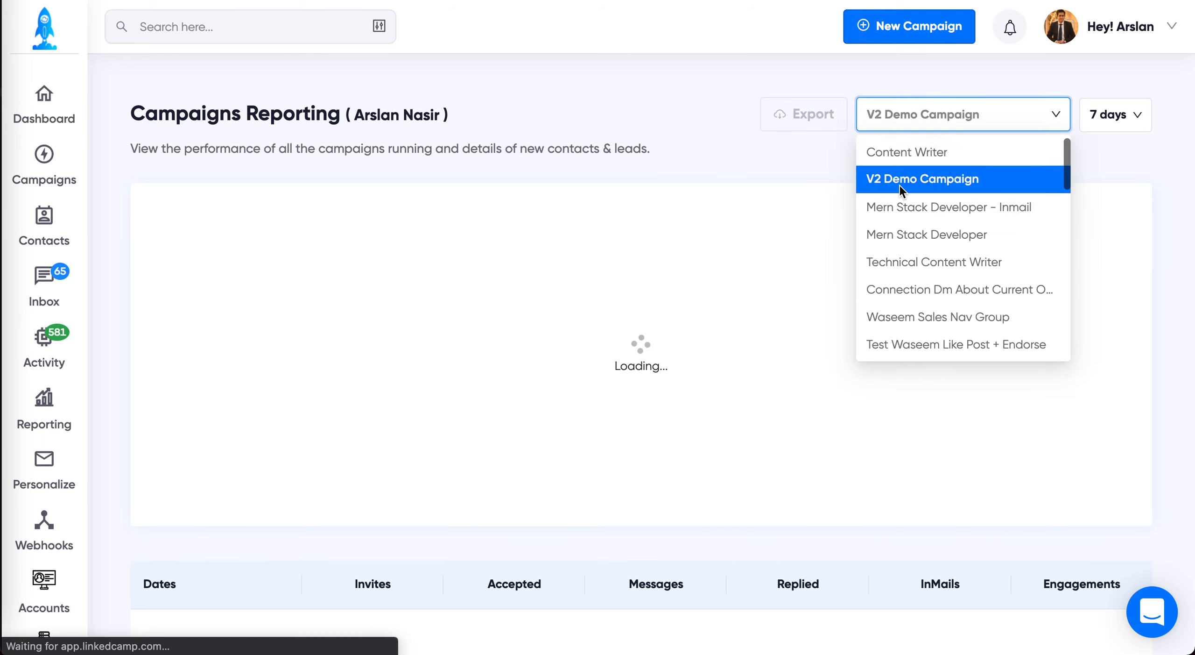
pyautogui.scroll(-3, 640, 562)
pyautogui.scroll(1, 693, 432)
pyautogui.scroll(-5, 774, 472)
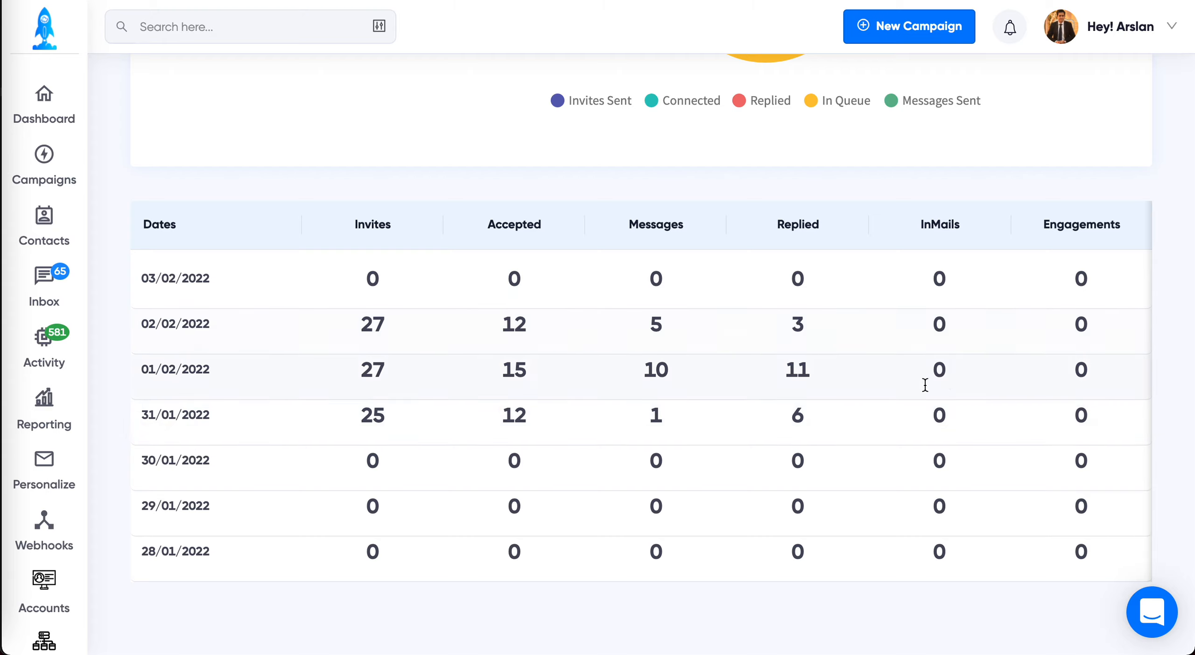
pyautogui.scroll(5, 1116, 144)
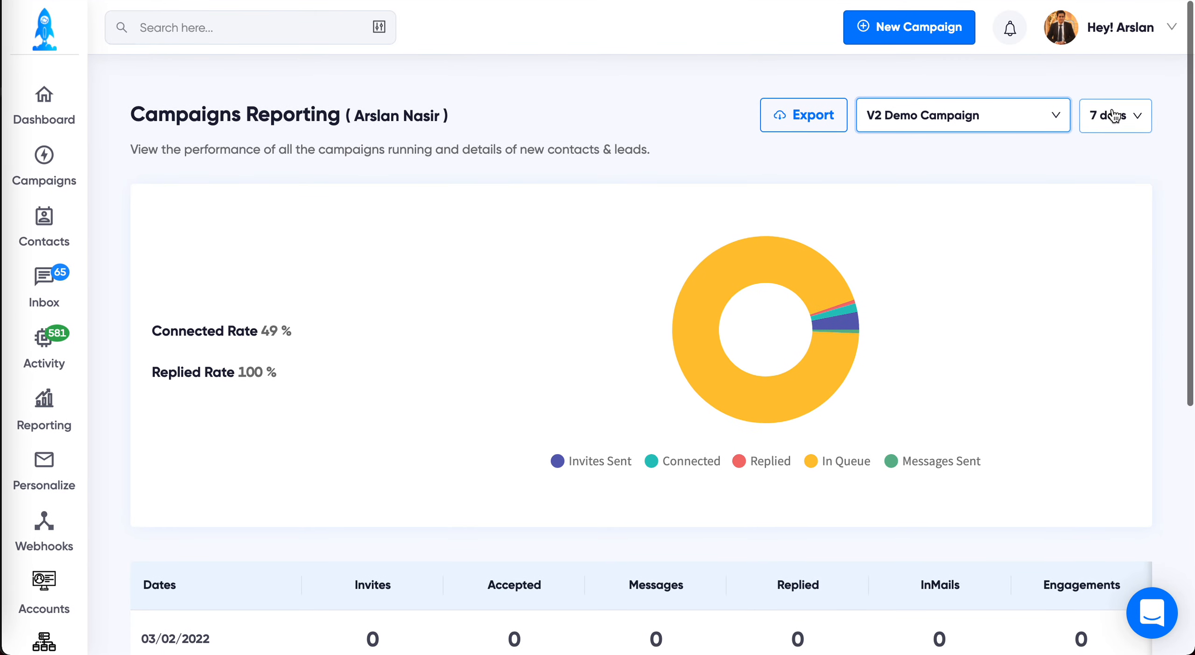
pyautogui.click(1114, 116)
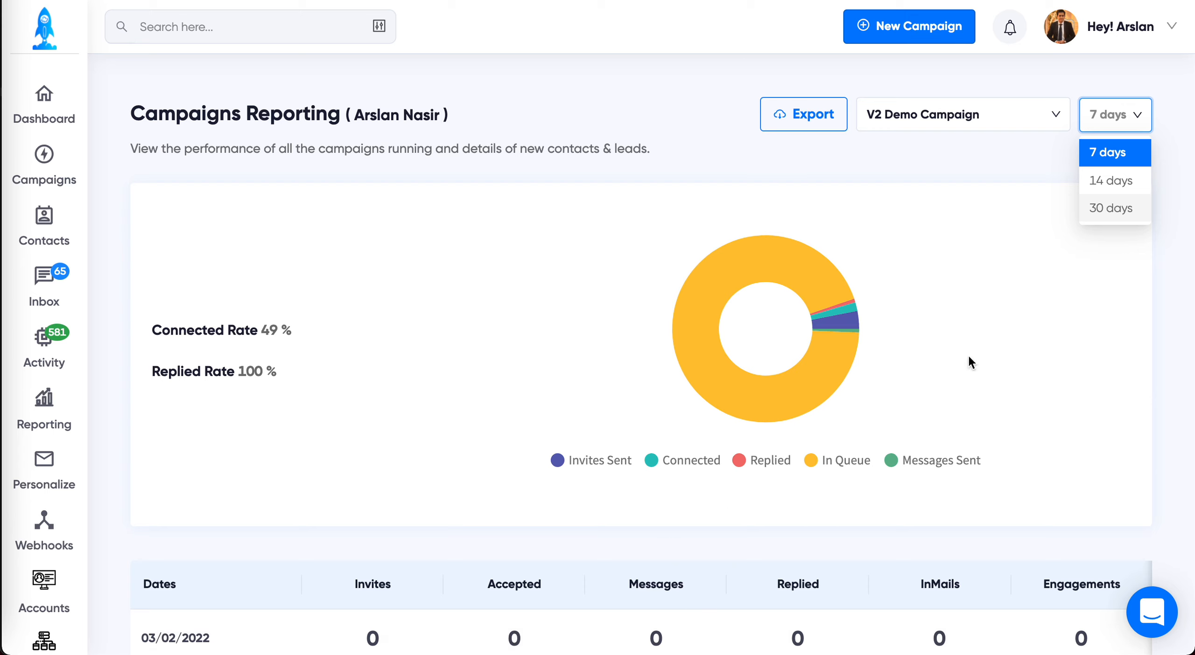
pyautogui.click(947, 413)
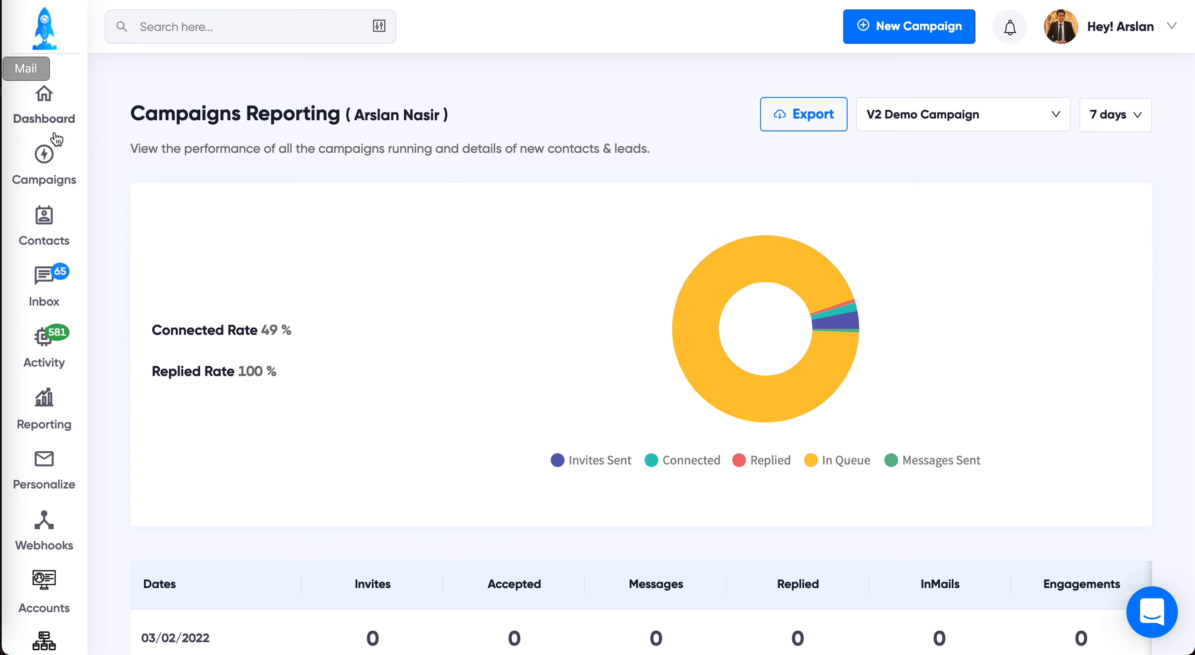
# Step: Open the V2 Demo Campaign from the campaigns list and view its history
pyautogui.click(43, 181)
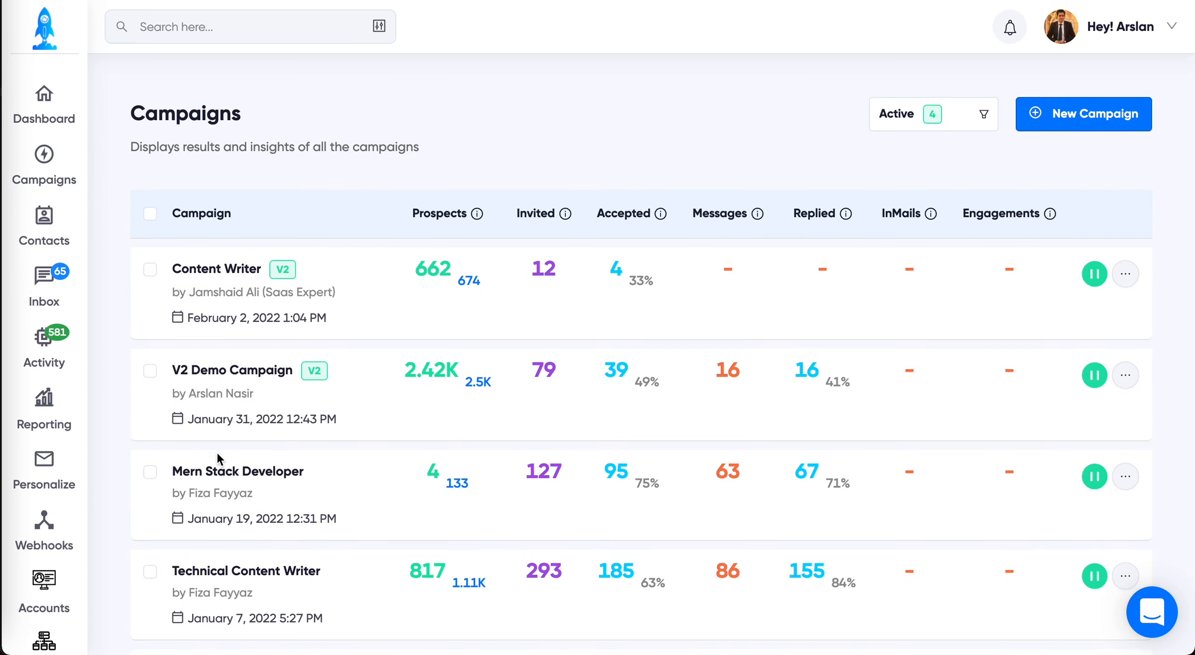
pyautogui.click(254, 380)
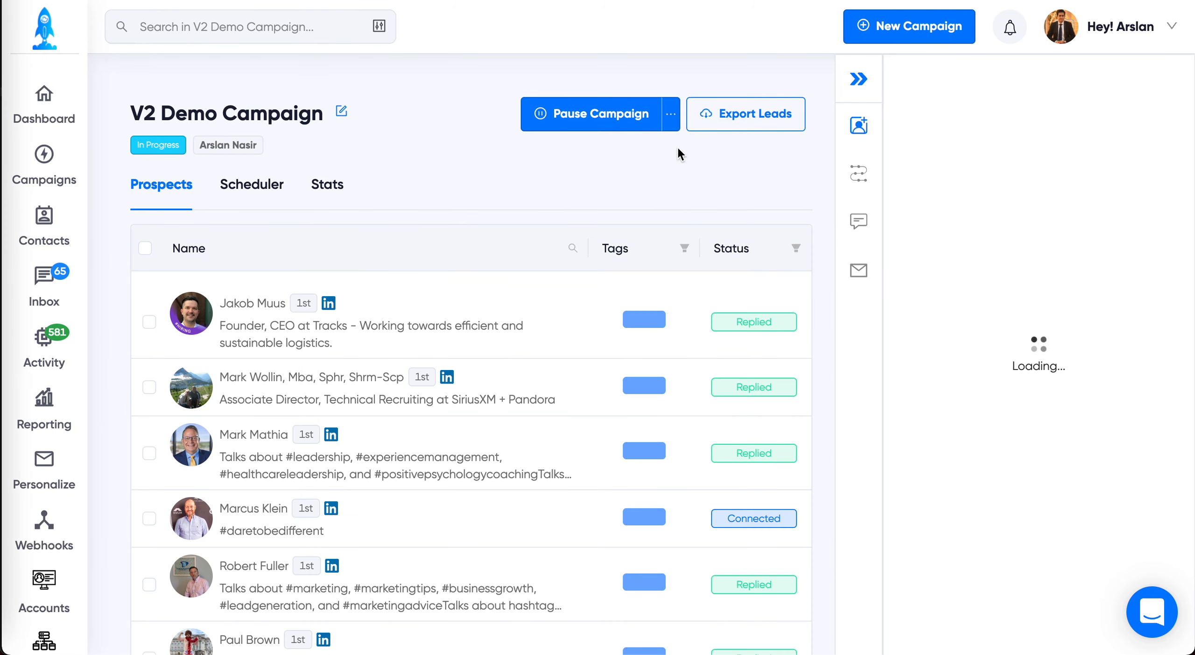
pyautogui.click(671, 114)
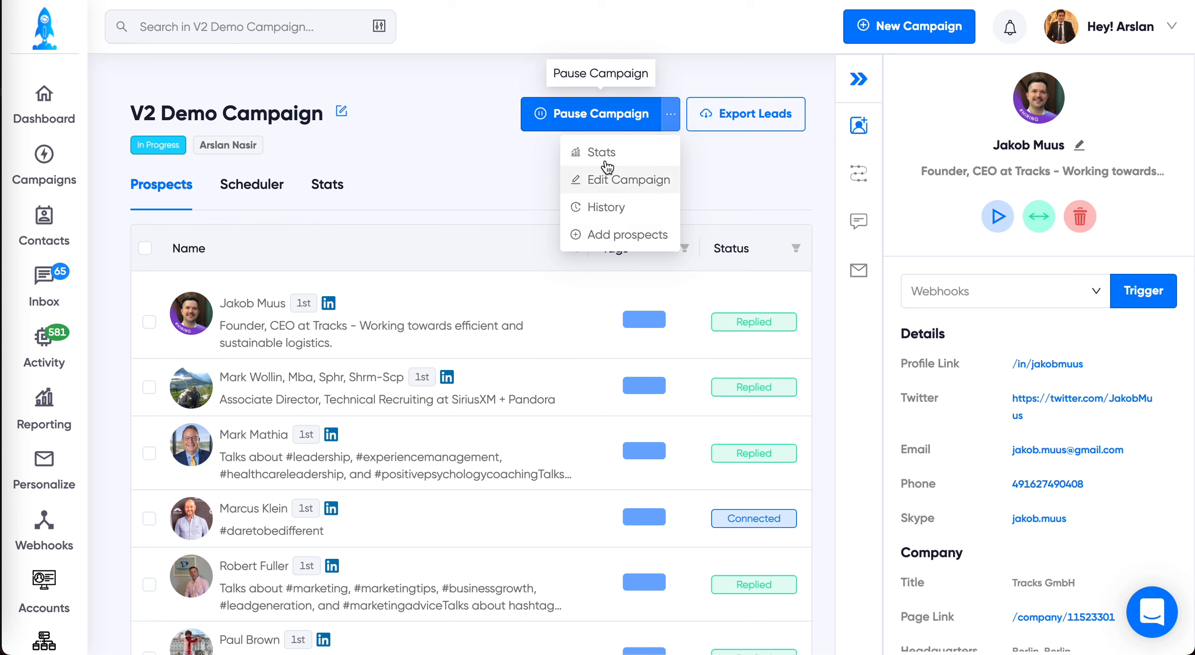
pyautogui.click(609, 208)
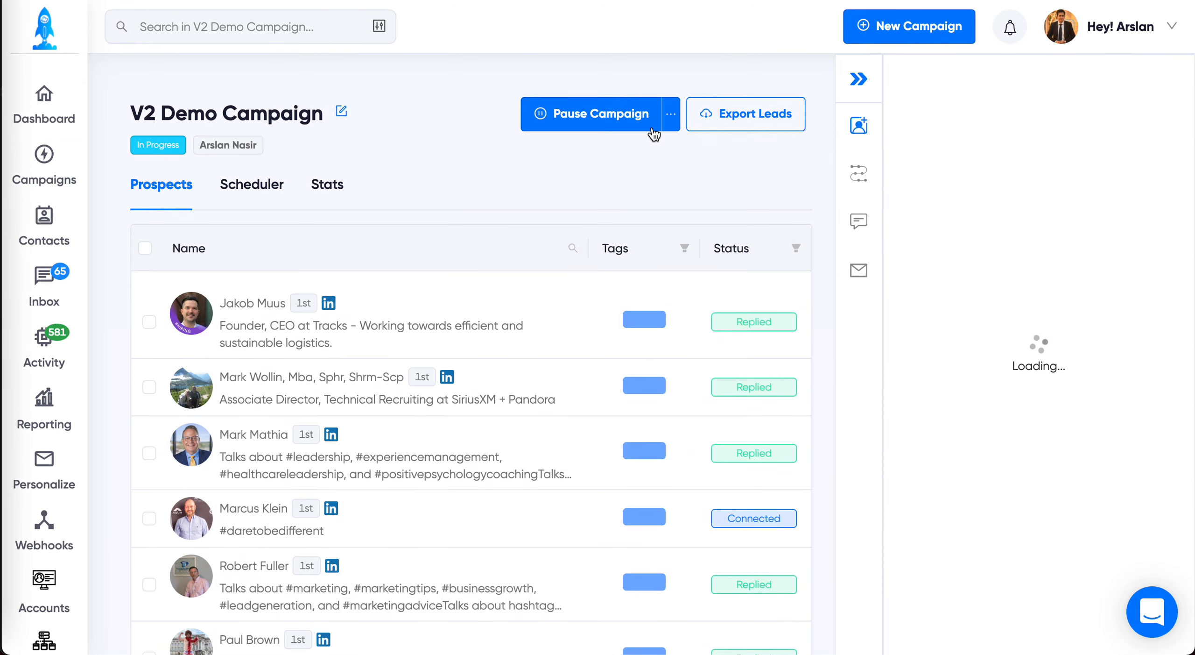
# Step: Examine the V2 Demo Campaign's flow stats, checking completed and pending counts on the Connect, If Connected and Message steps, and return to the campaign
pyautogui.click(670, 117)
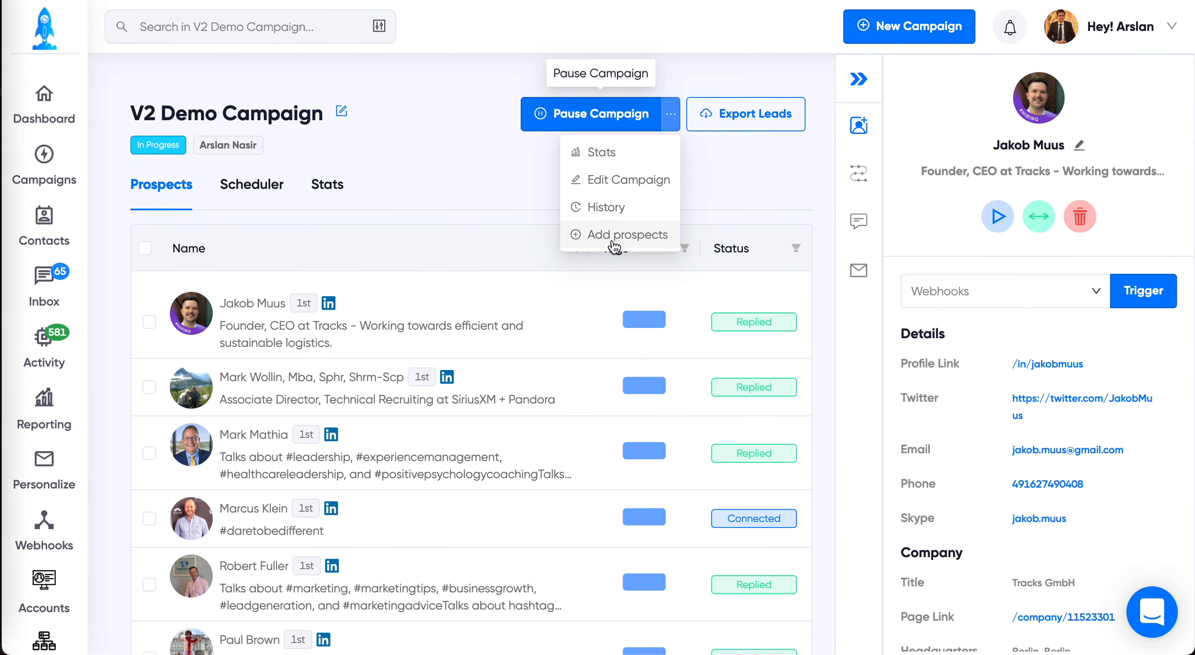
pyautogui.click(630, 153)
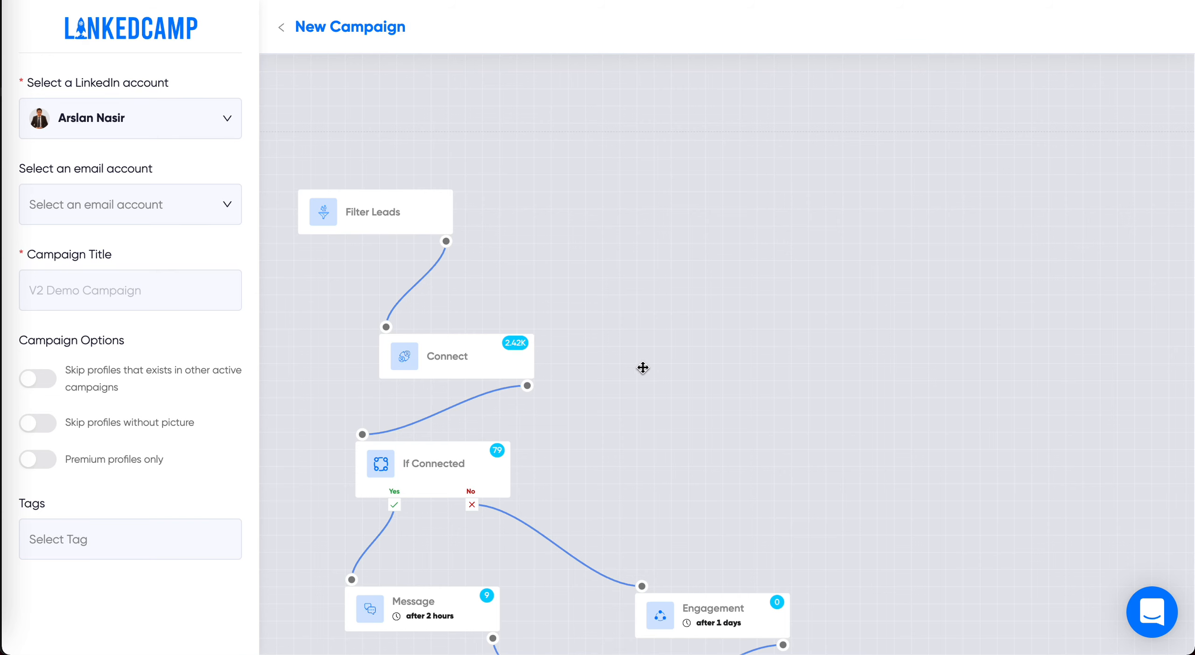
pyautogui.moveTo(634, 381); pyautogui.dragTo(786, 258)
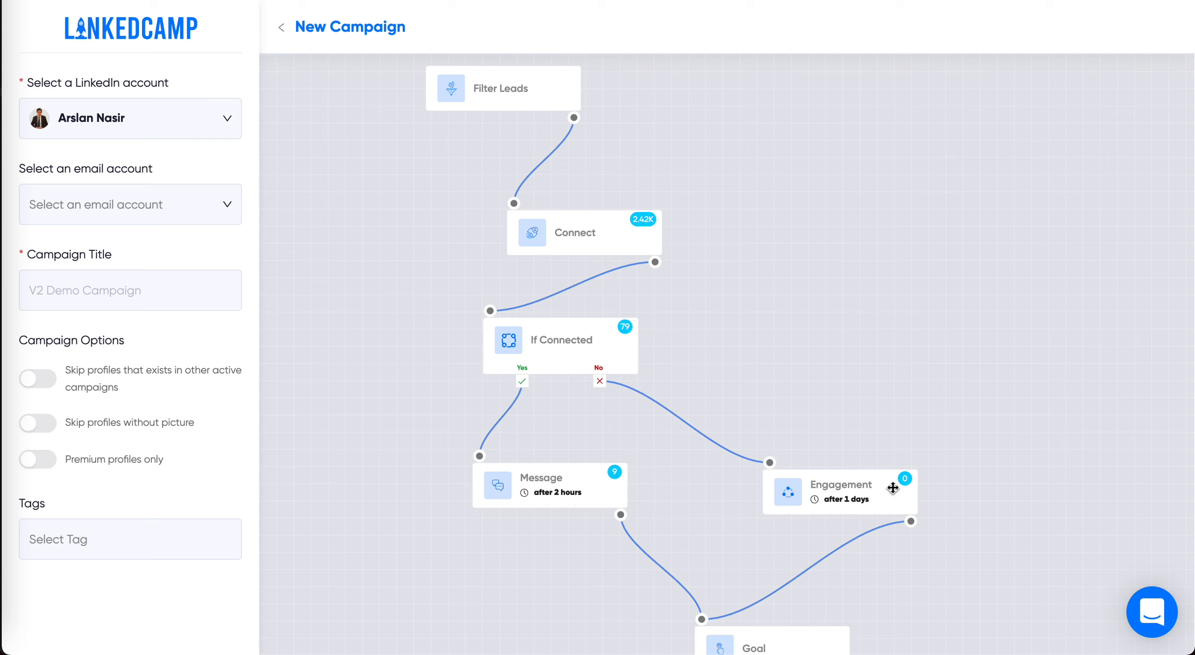
pyautogui.moveTo(739, 229); pyautogui.dragTo(770, 318)
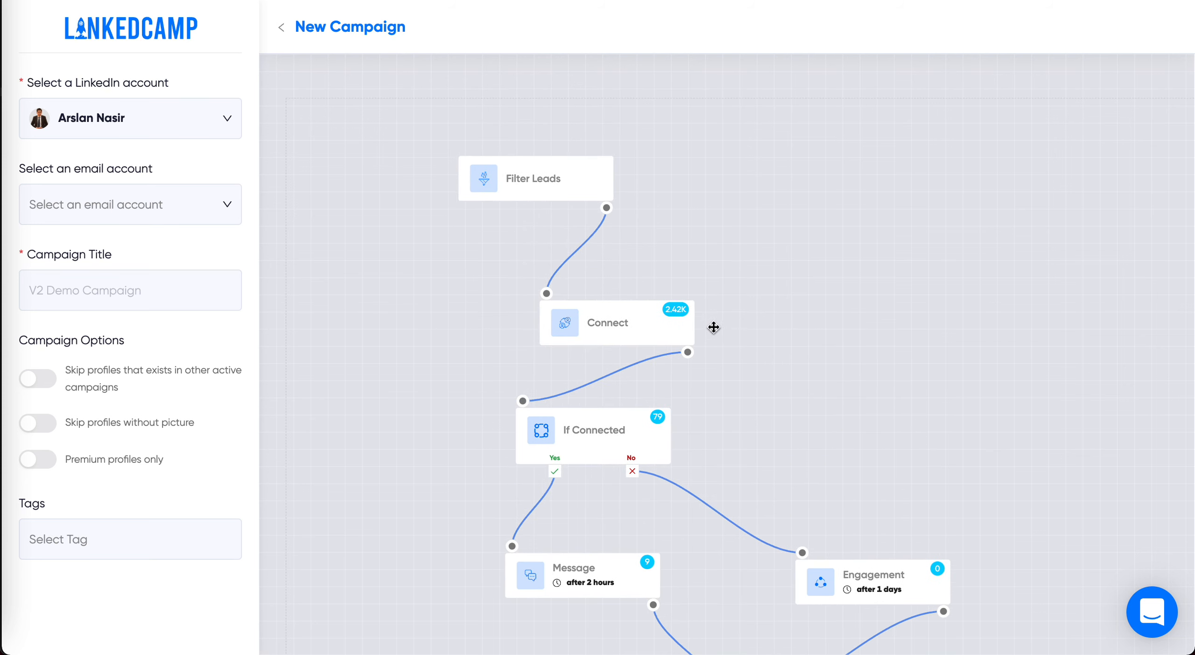
pyautogui.moveTo(680, 306)
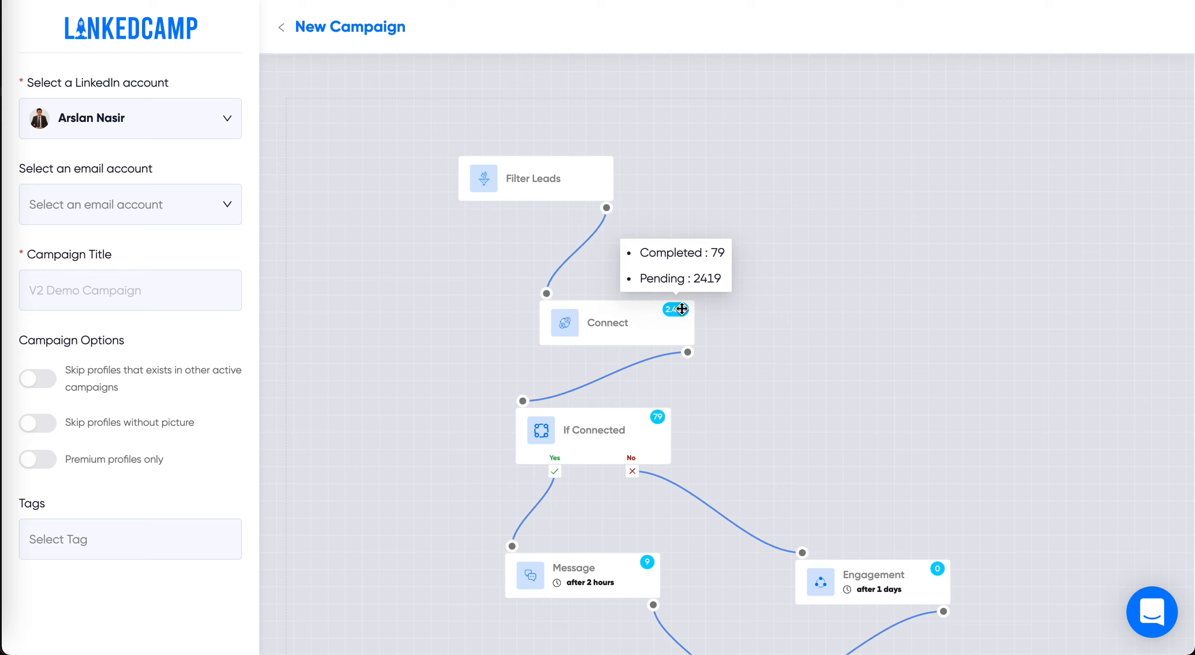
pyautogui.moveTo(664, 418)
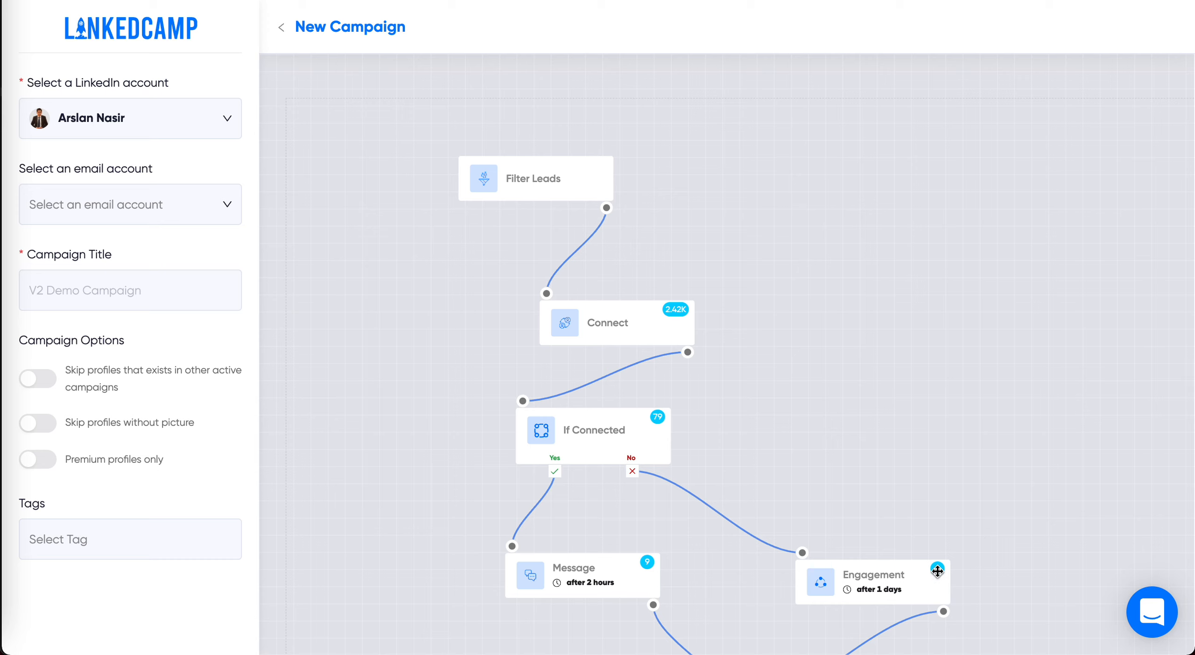
pyautogui.moveTo(647, 562)
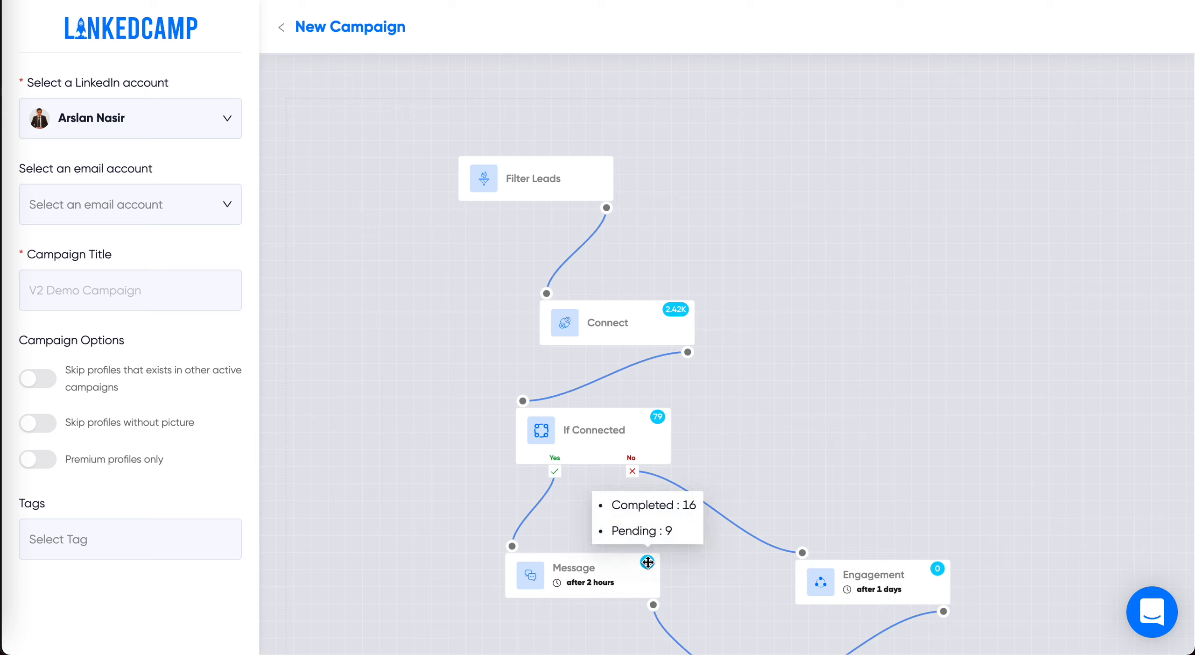
pyautogui.moveTo(835, 470); pyautogui.dragTo(815, 433)
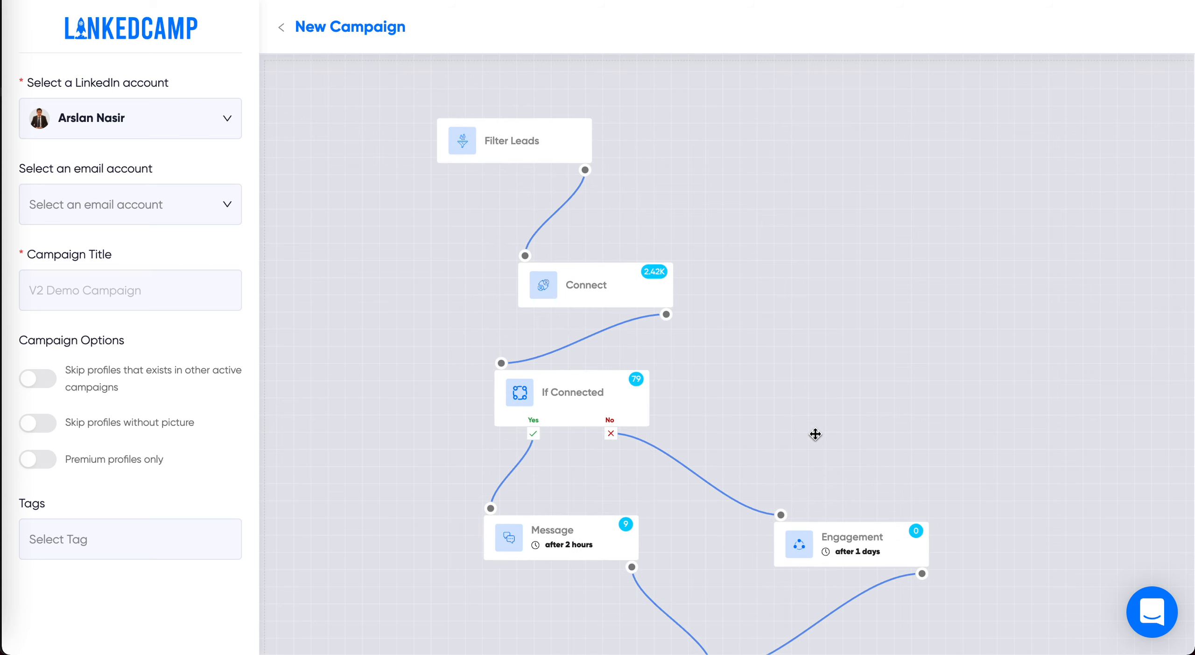
pyautogui.click(284, 28)
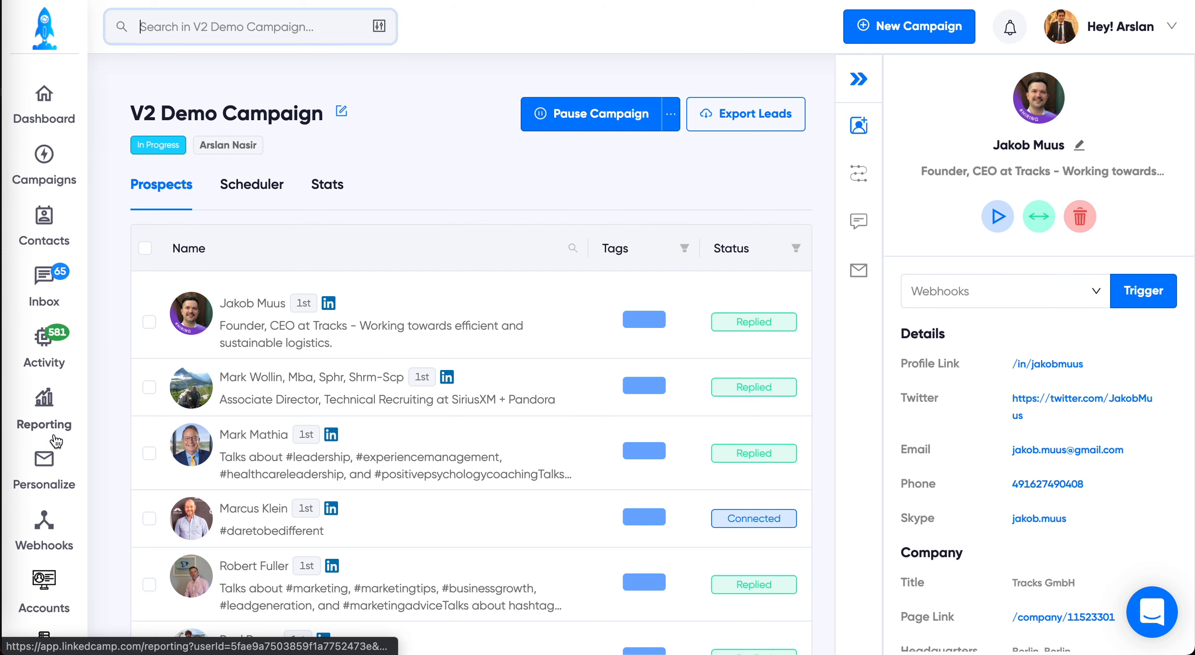
# Step: Open the accounts overview and bring up the options for connecting a new LinkedIn or email account
pyautogui.scroll(-2, 55, 502)
pyautogui.scroll(-1, 54, 496)
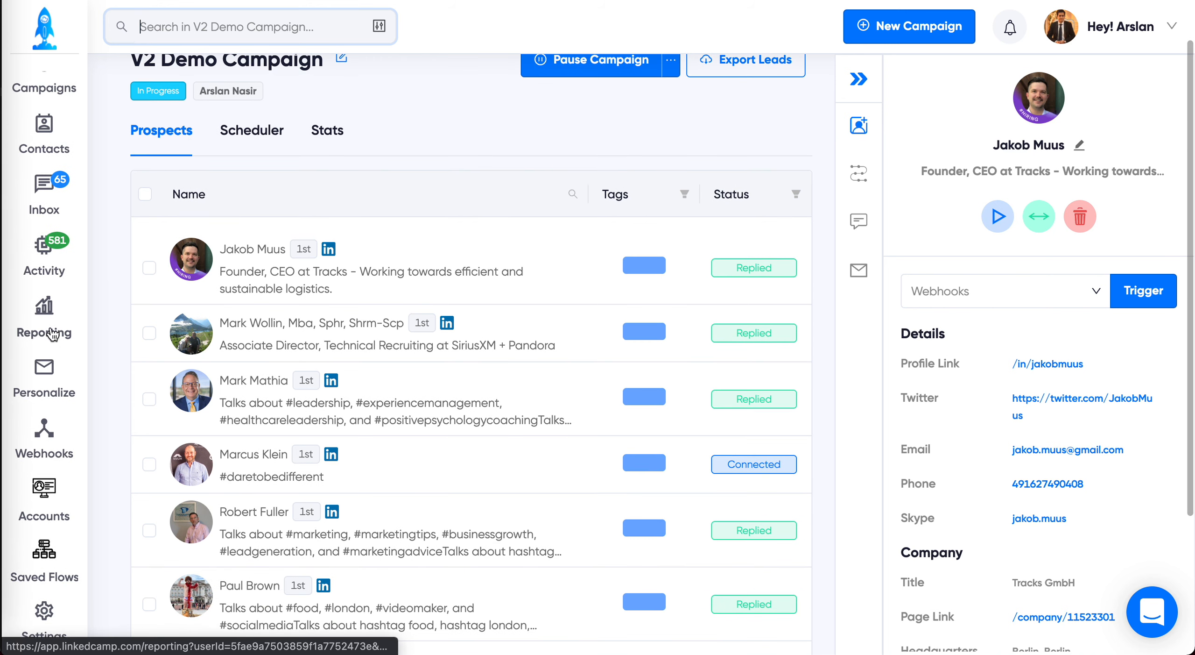
pyautogui.click(48, 509)
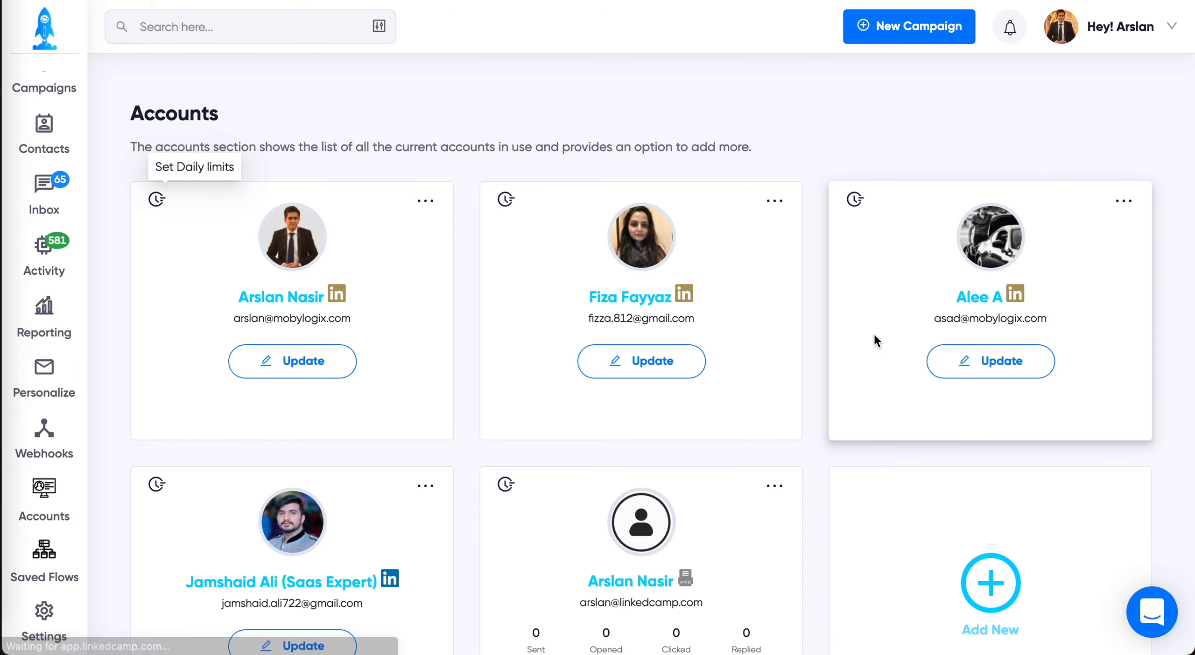
pyautogui.scroll(-5, 739, 474)
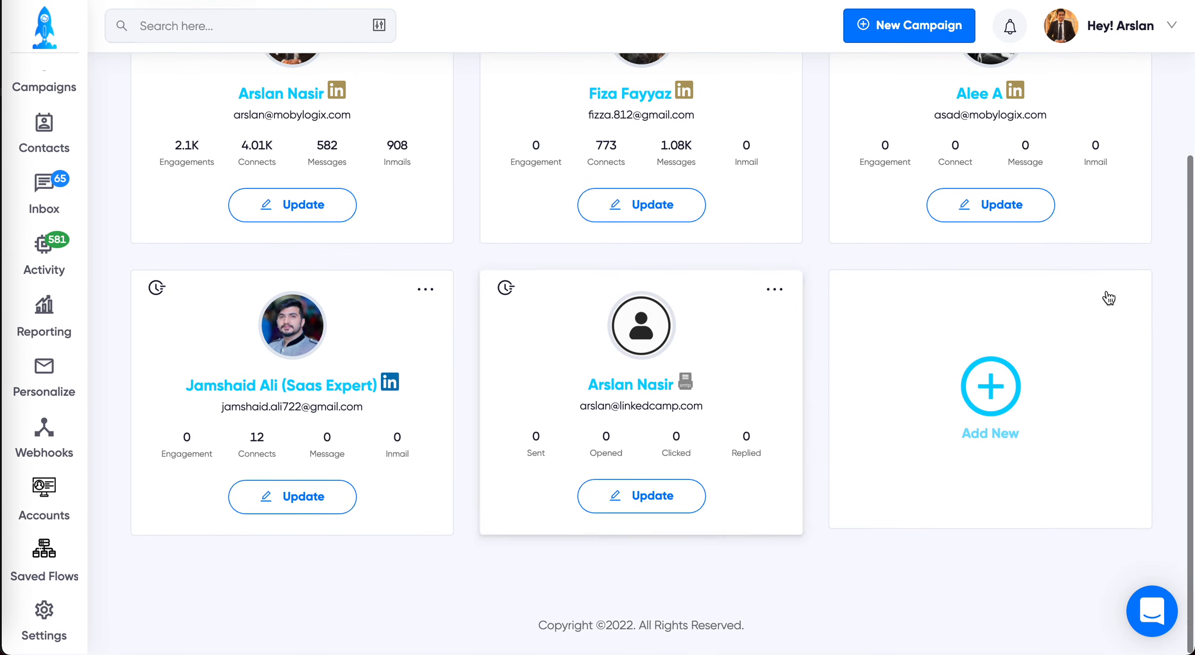
pyautogui.click(921, 482)
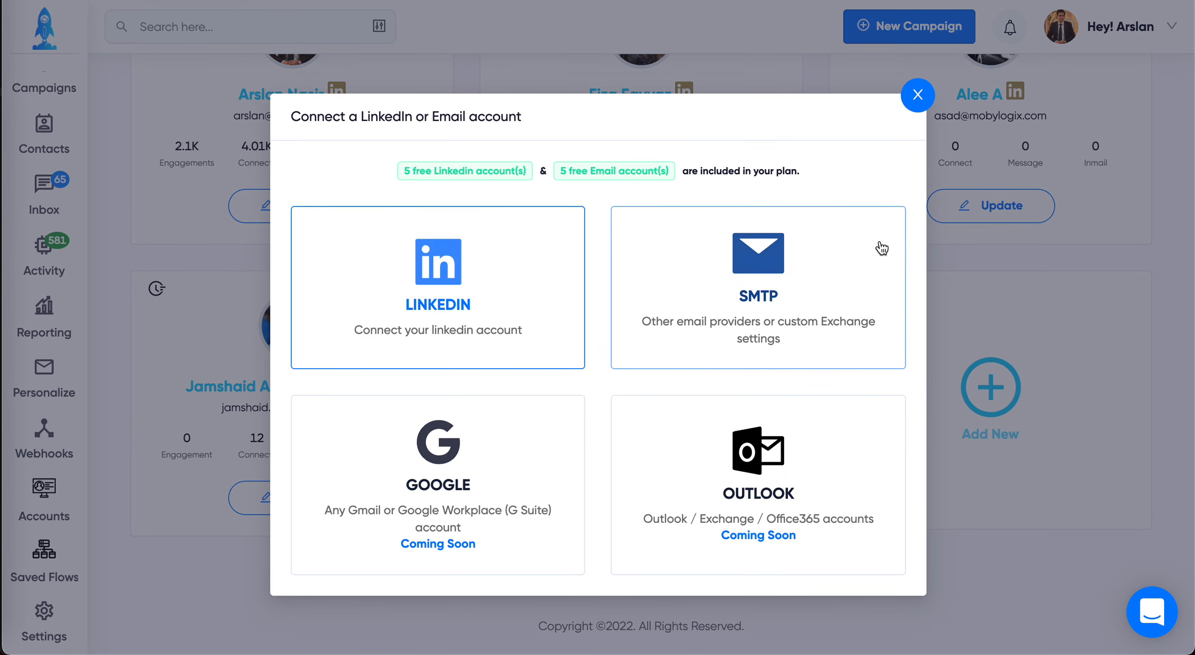
# Step: Dismiss the account connection options and raise the email account's maximum number of daily actions
pyautogui.click(918, 95)
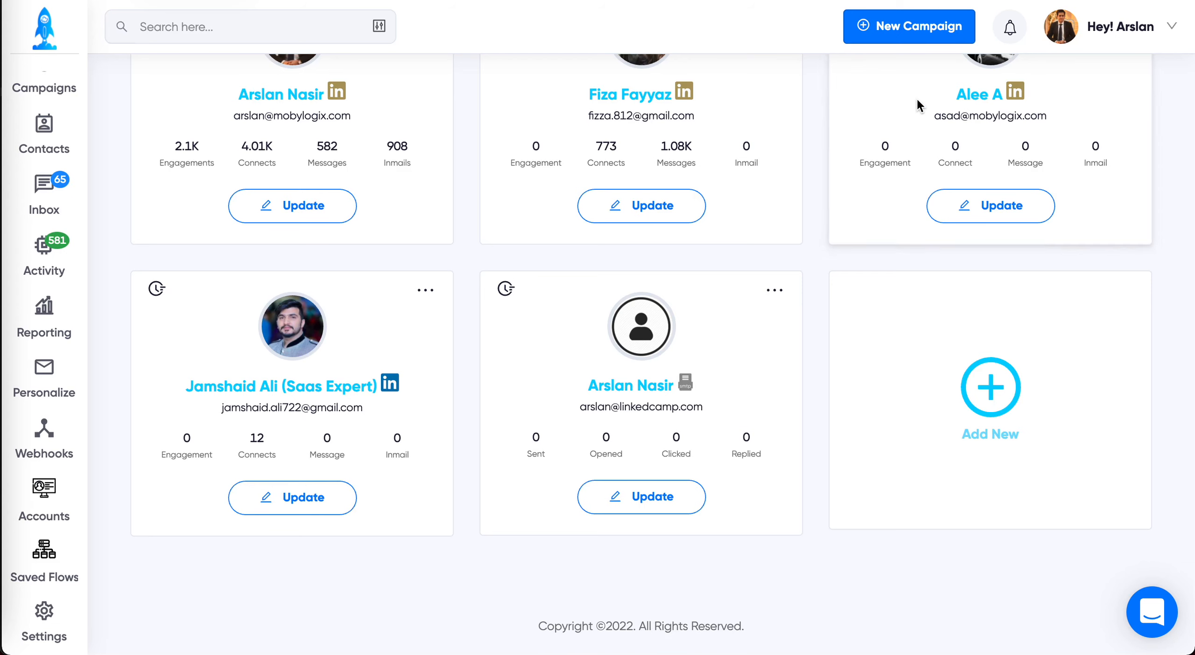
pyautogui.click(506, 290)
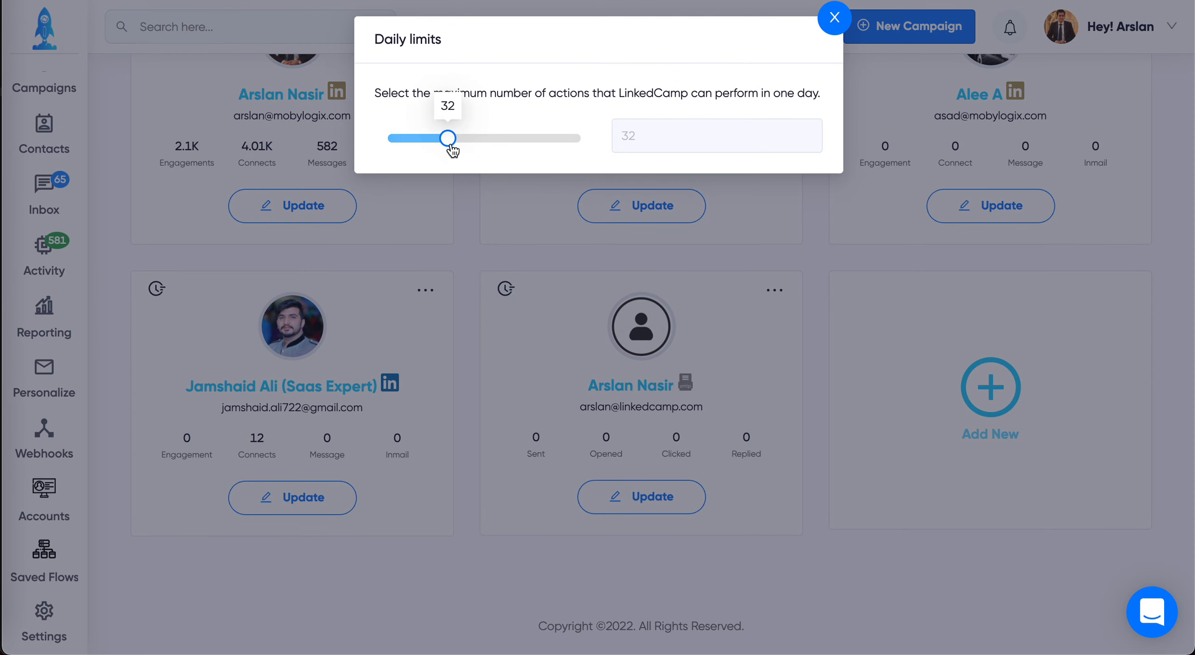
pyautogui.click(450, 148)
pyautogui.moveTo(452, 150); pyautogui.dragTo(508, 149)
pyautogui.click(834, 18)
# Step: Review the first LinkedIn account's daily limits for engagements, connect requests, messages, InMails and email invites
pyautogui.scroll(5, 539, 286)
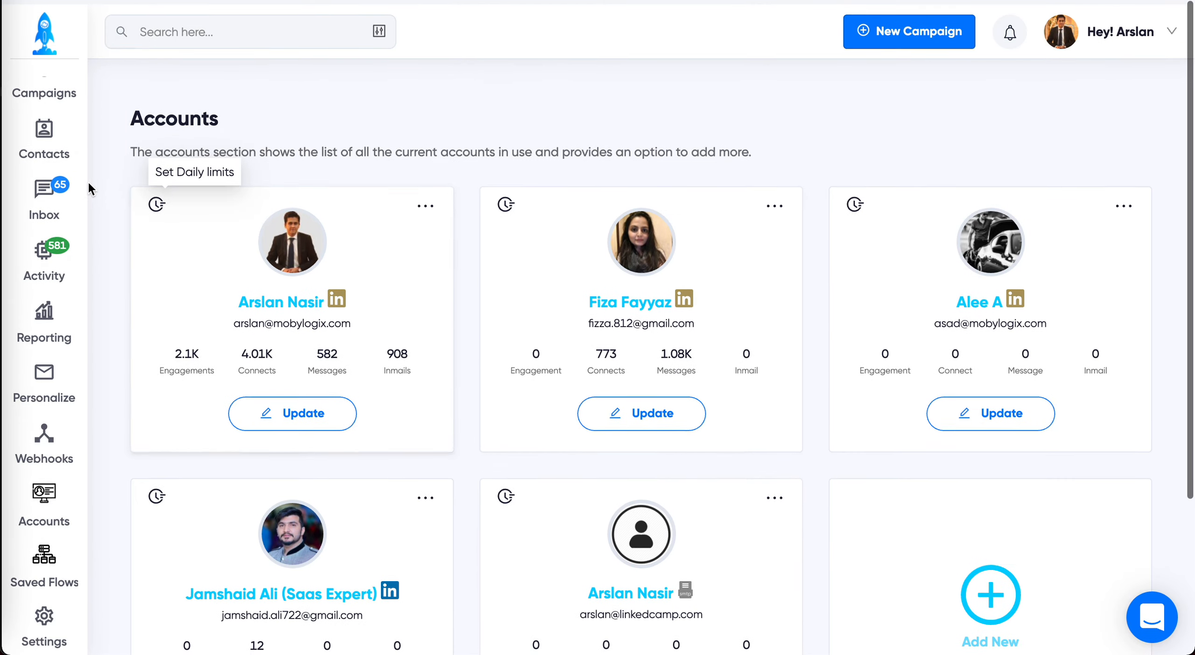
pyautogui.click(156, 201)
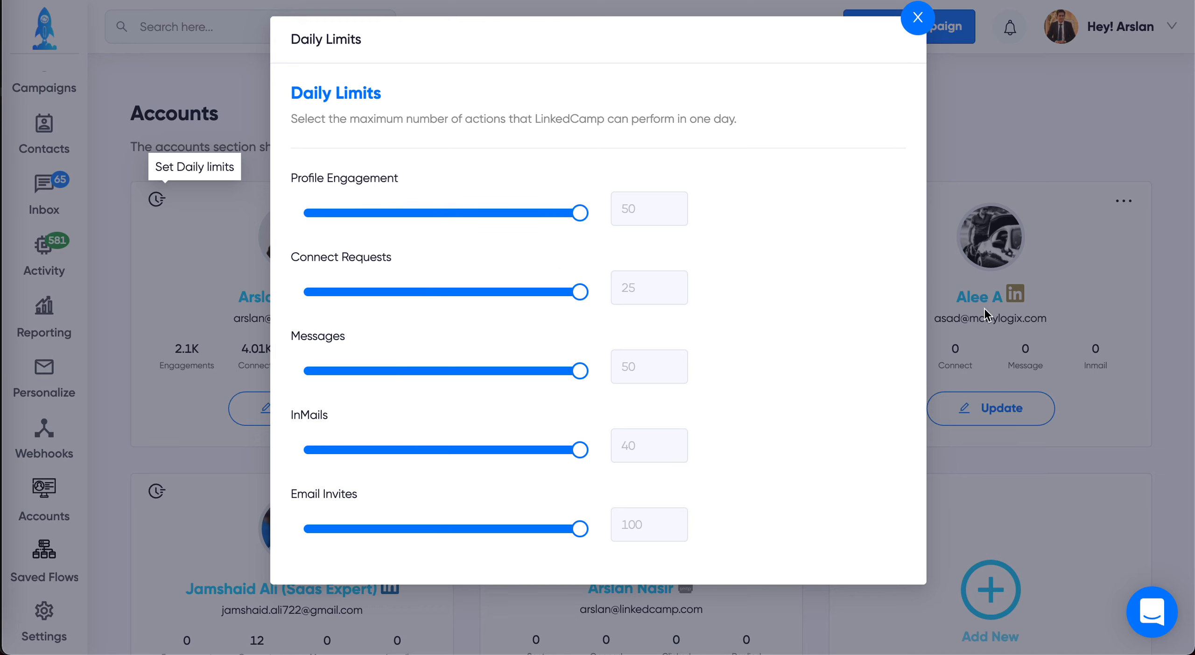
pyautogui.click(918, 19)
# Step: View the saved flows, including the predefined ones and the custom flows
pyautogui.click(54, 568)
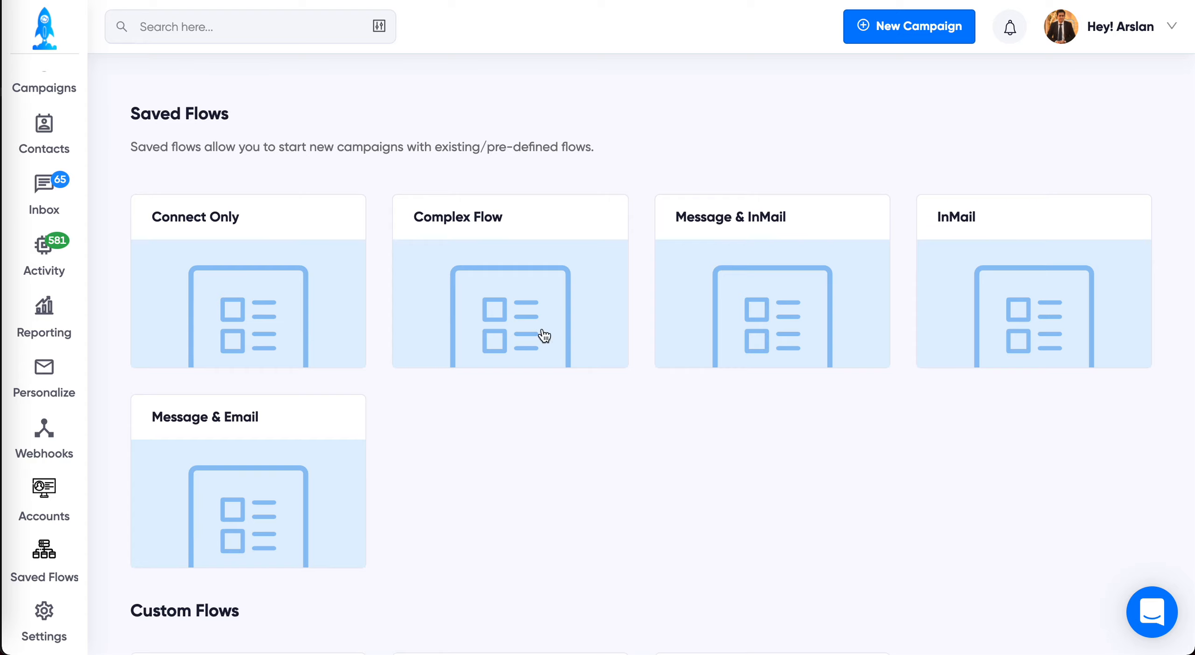
pyautogui.scroll(-5, 461, 401)
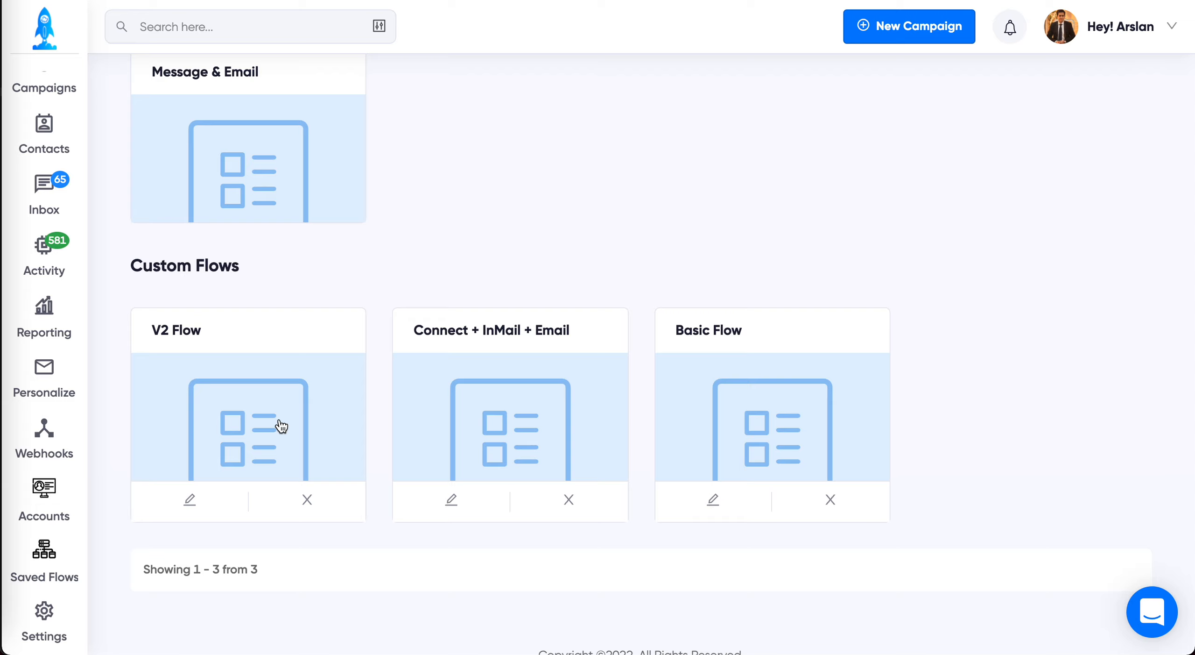
# Step: Add 2022-02-10 as a holiday in the settings to pause campaigns on that date
pyautogui.click(45, 607)
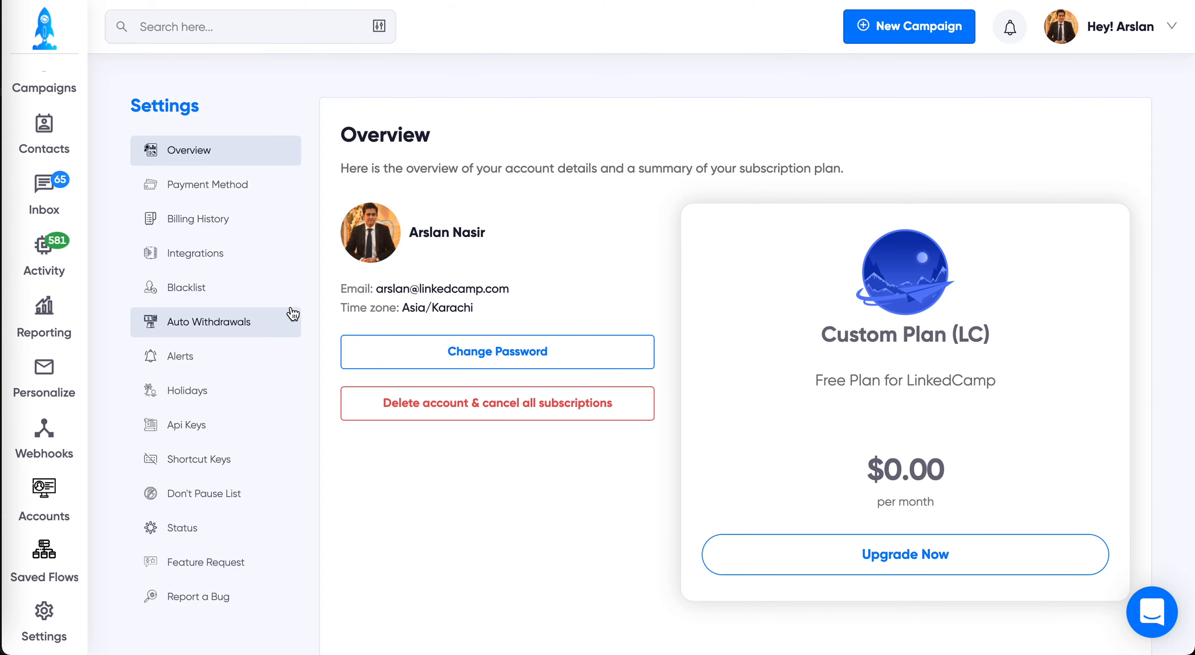
pyautogui.click(223, 388)
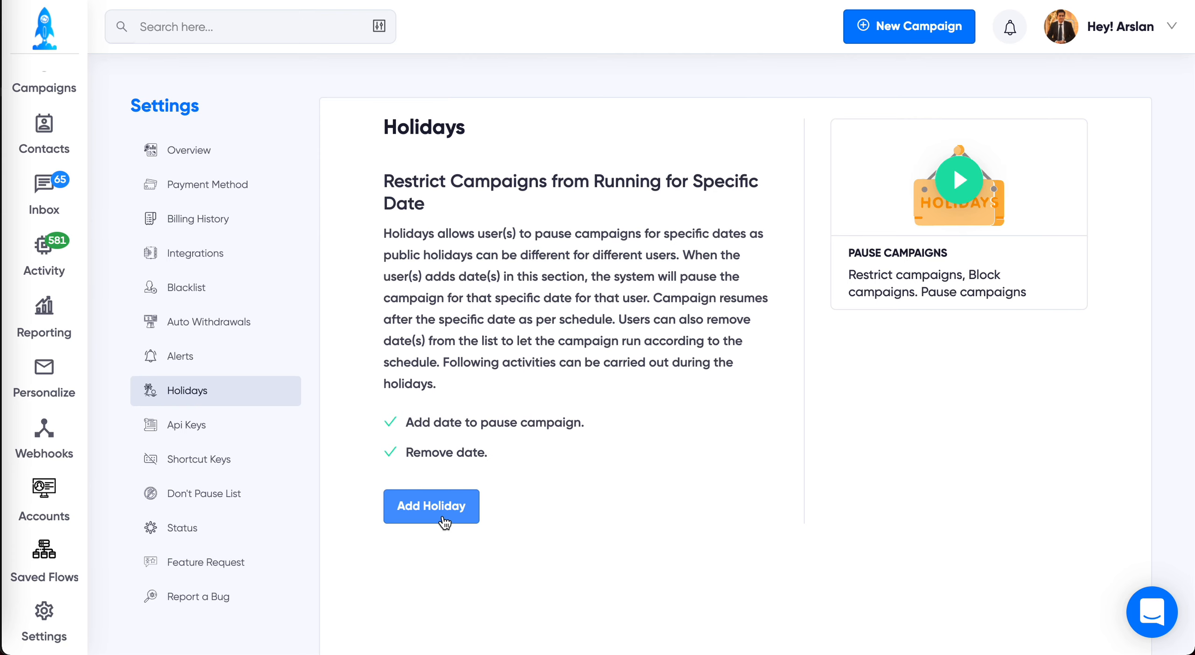
pyautogui.click(442, 518)
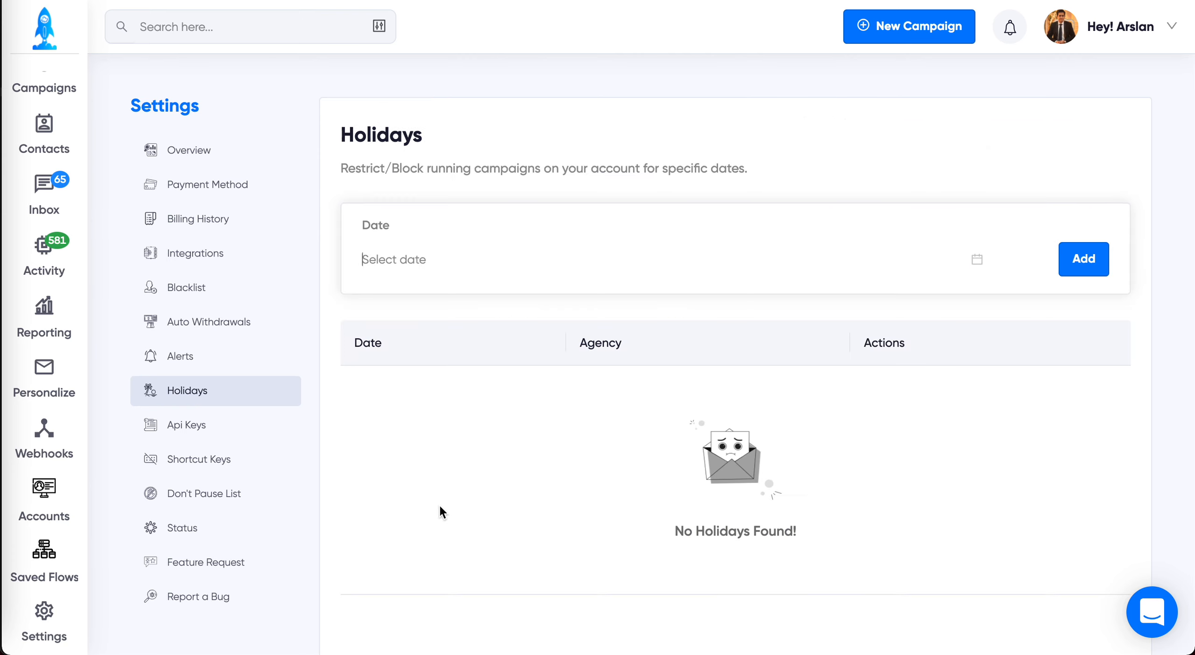
pyautogui.click(441, 263)
pyautogui.click(510, 384)
pyautogui.click(1086, 263)
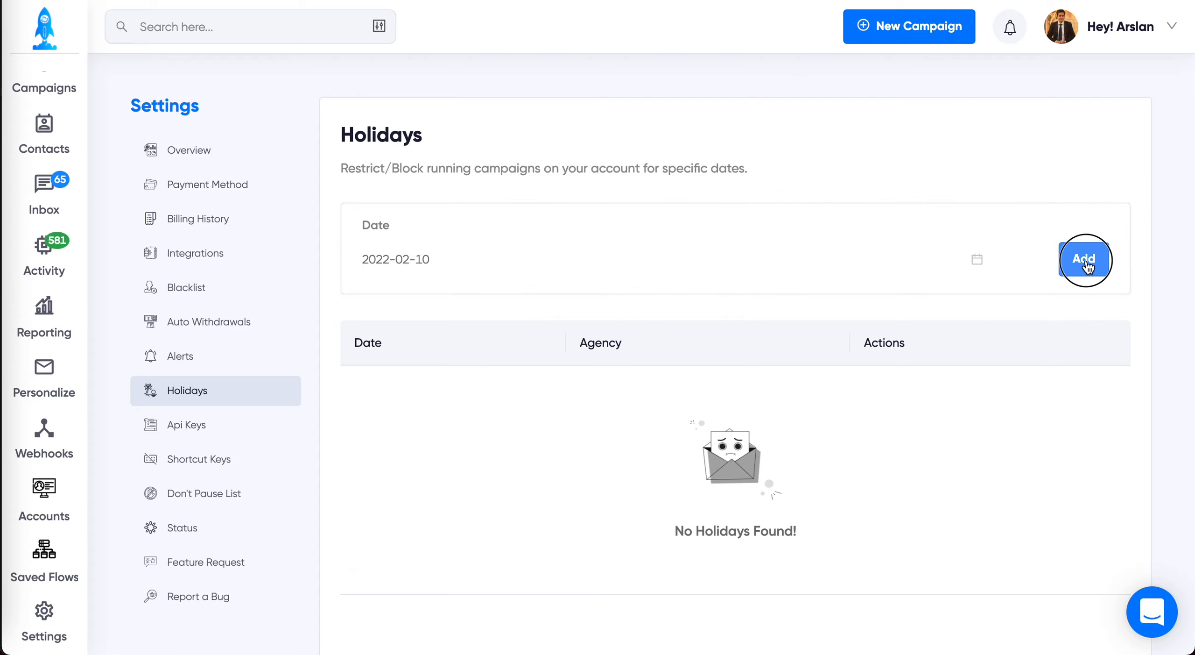
pyautogui.click(607, 420)
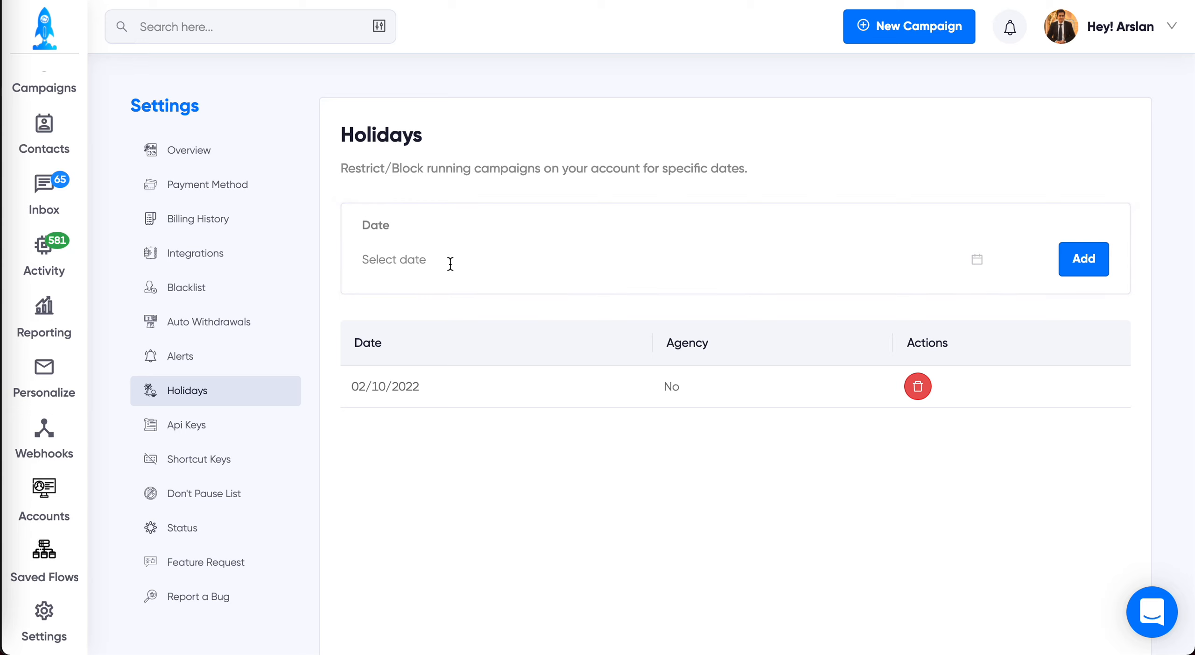
# Step: Look through the settings for the Don't Pause List, API keys, Hyperise and Snov.io integrations, and shortcut keys
pyautogui.click(215, 495)
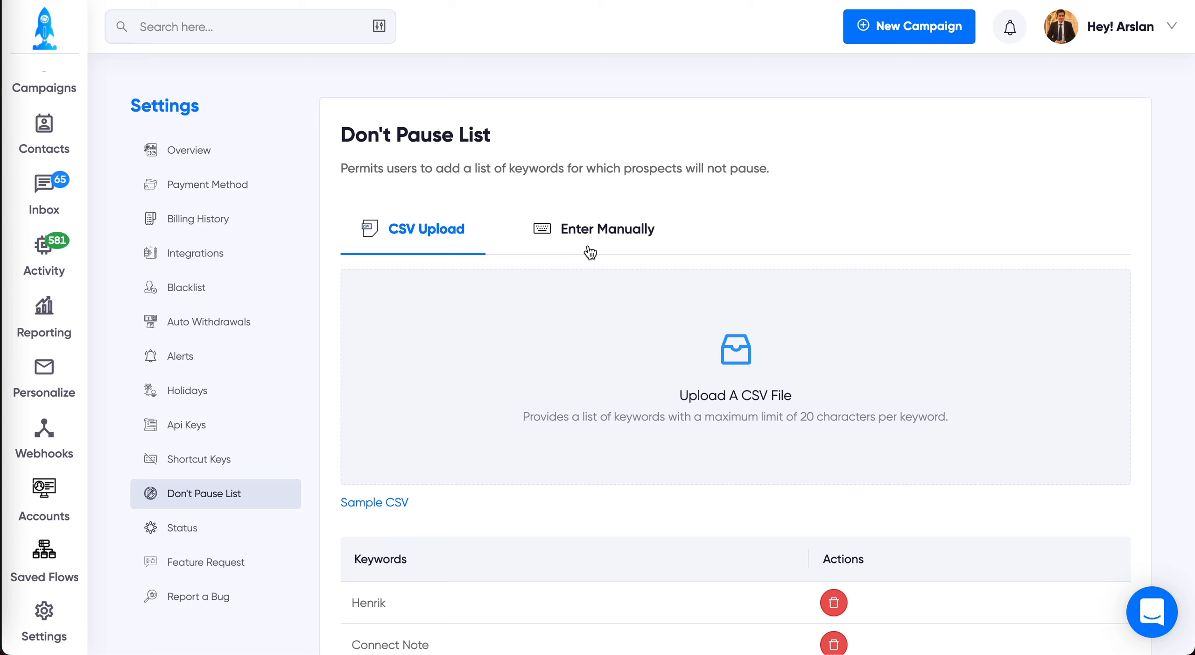
pyautogui.click(195, 424)
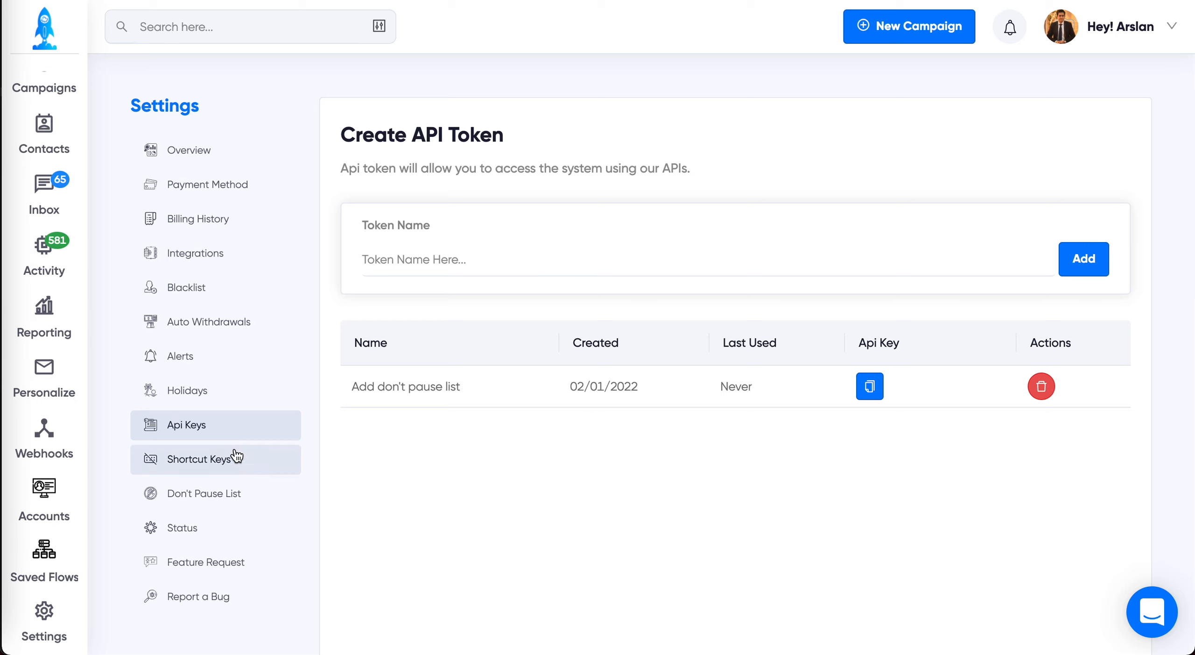
pyautogui.click(214, 253)
pyautogui.scroll(-6, 745, 481)
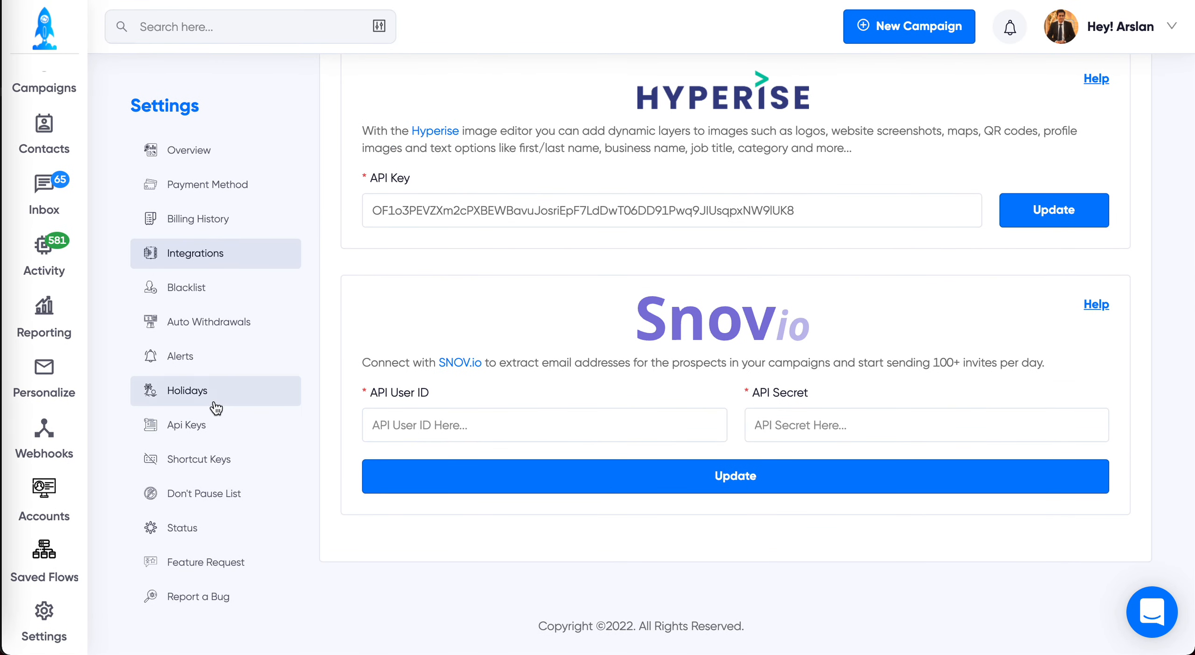
pyautogui.click(198, 426)
pyautogui.click(202, 457)
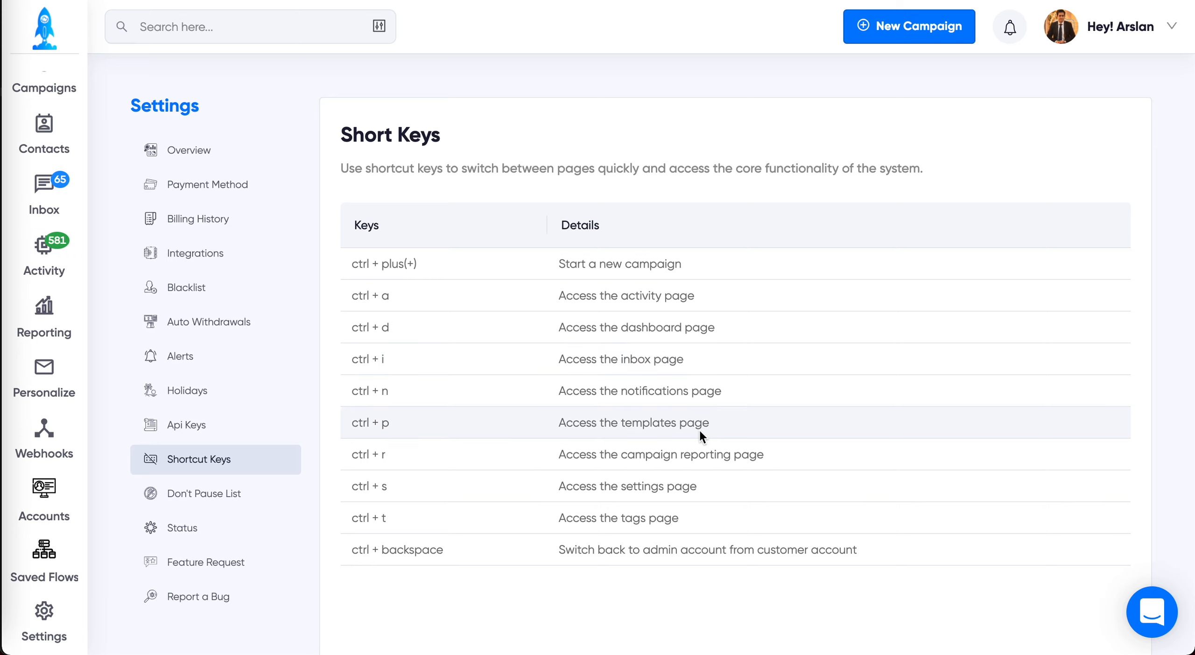
# Step: Visit the campaign reporting, dashboard and notifications pages in turn, and return to the dashboard
pyautogui.hotkey('ctrl', 'r')
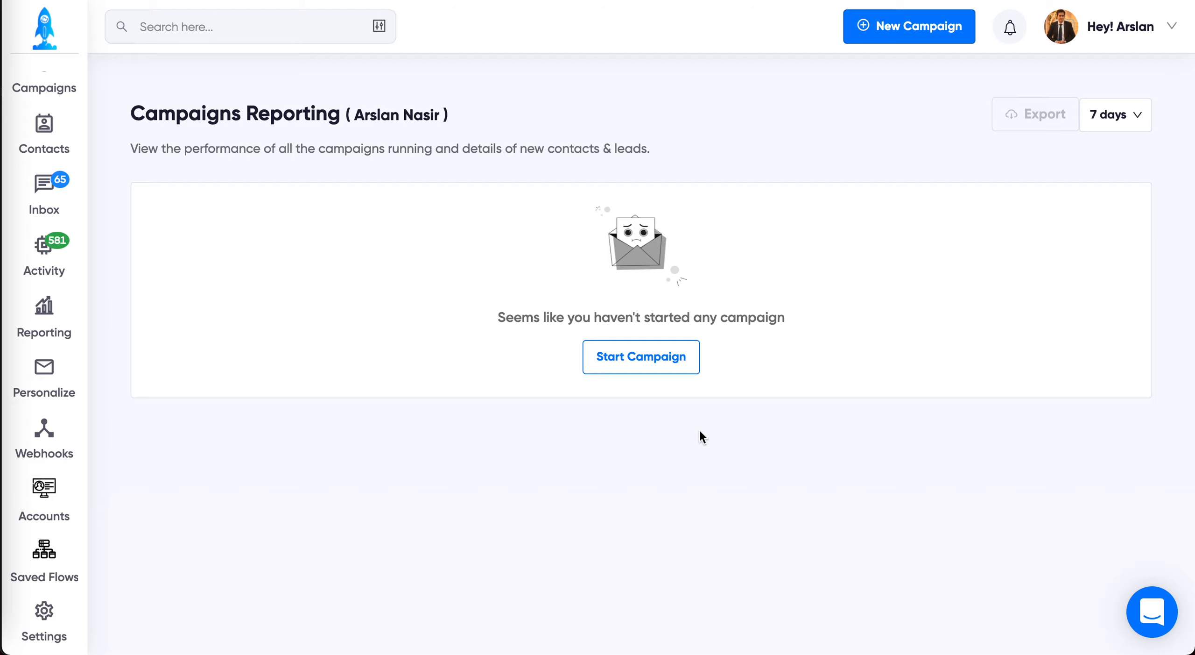
pyautogui.hotkey('ctrl', 'd')
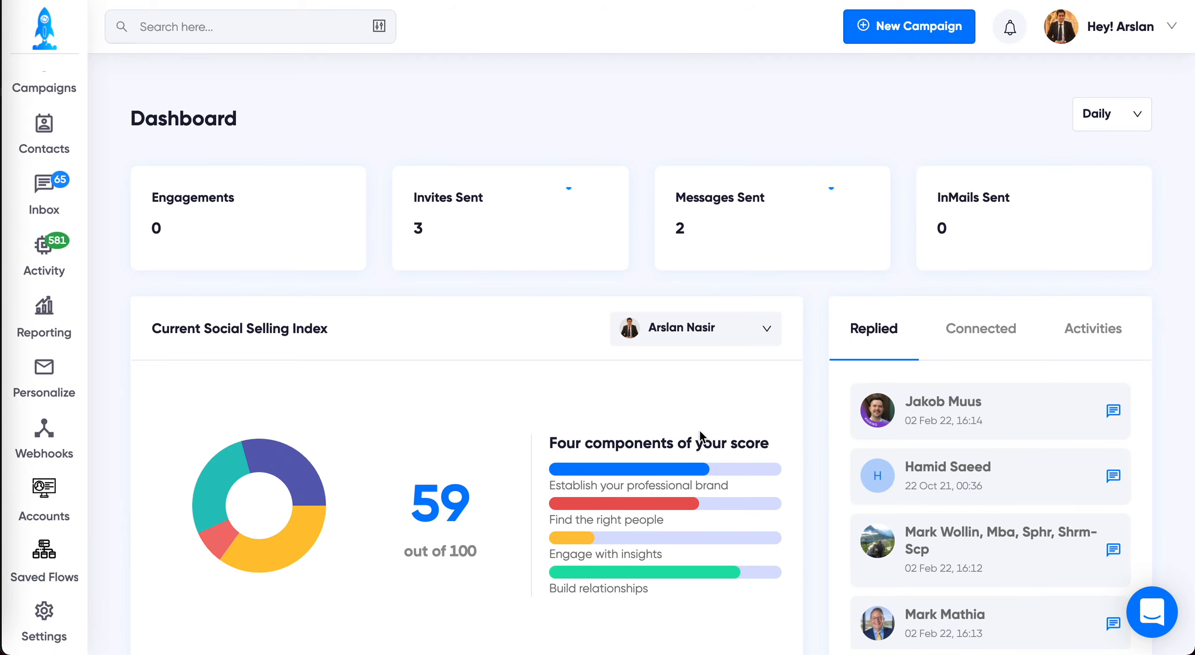
pyautogui.hotkey('ctrl', 'i')
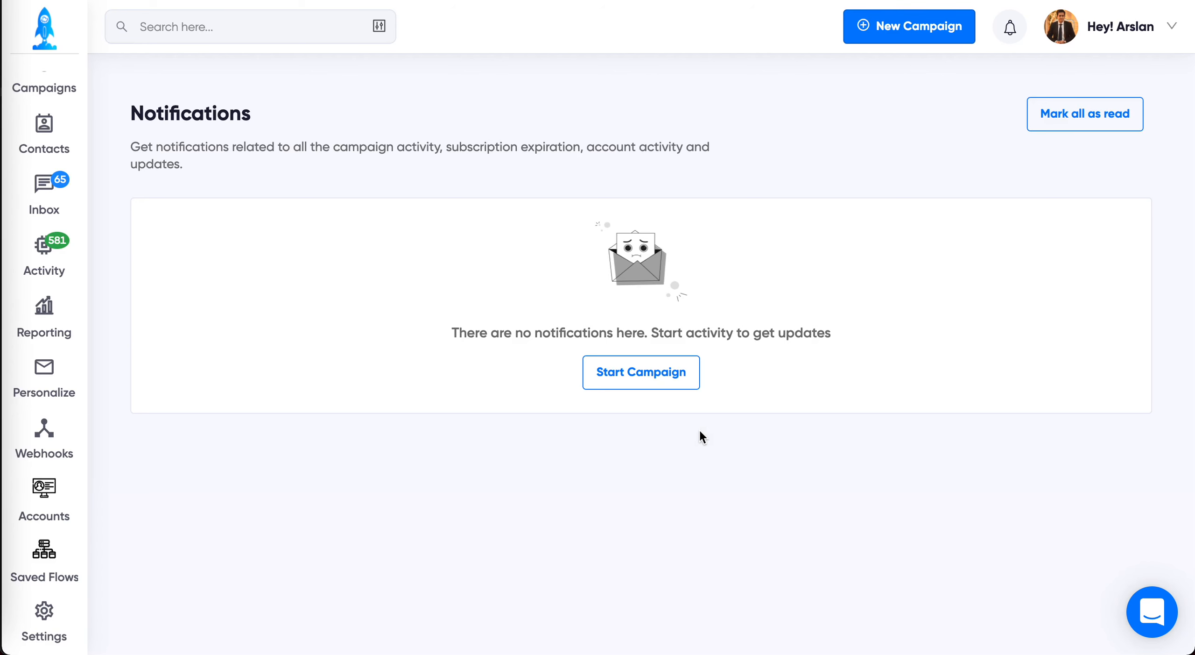
pyautogui.press('super+Left')
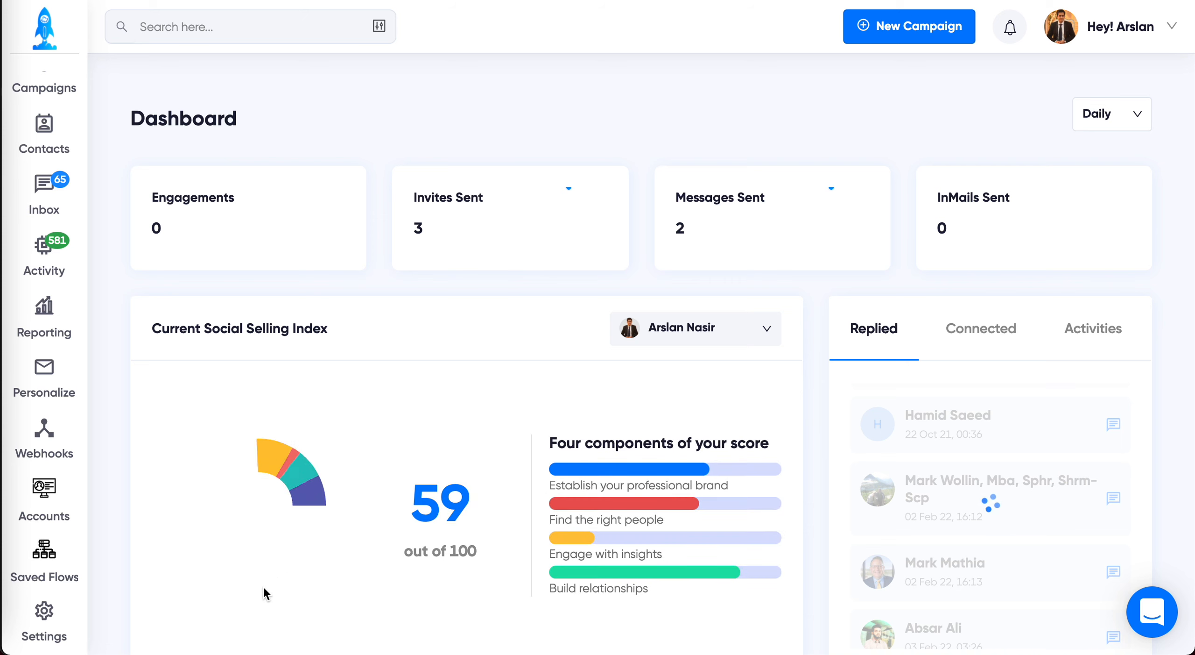
# Step: View the personalization templates and the form for adding a template, closing it without saving
pyautogui.click(45, 379)
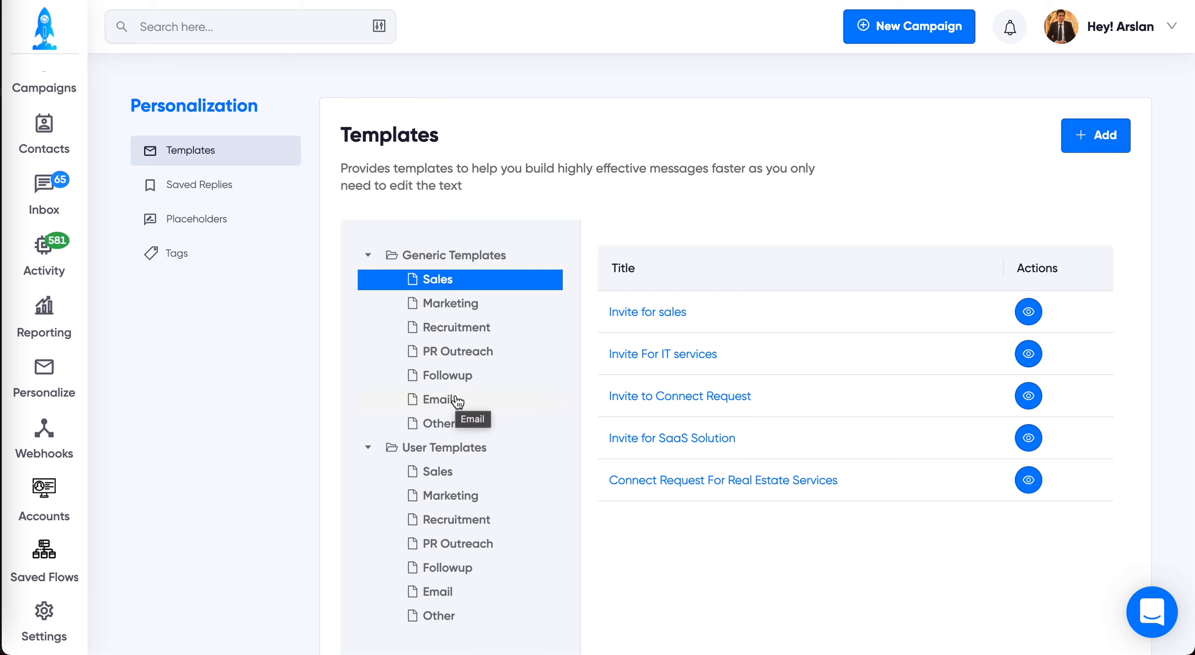
pyautogui.click(1096, 135)
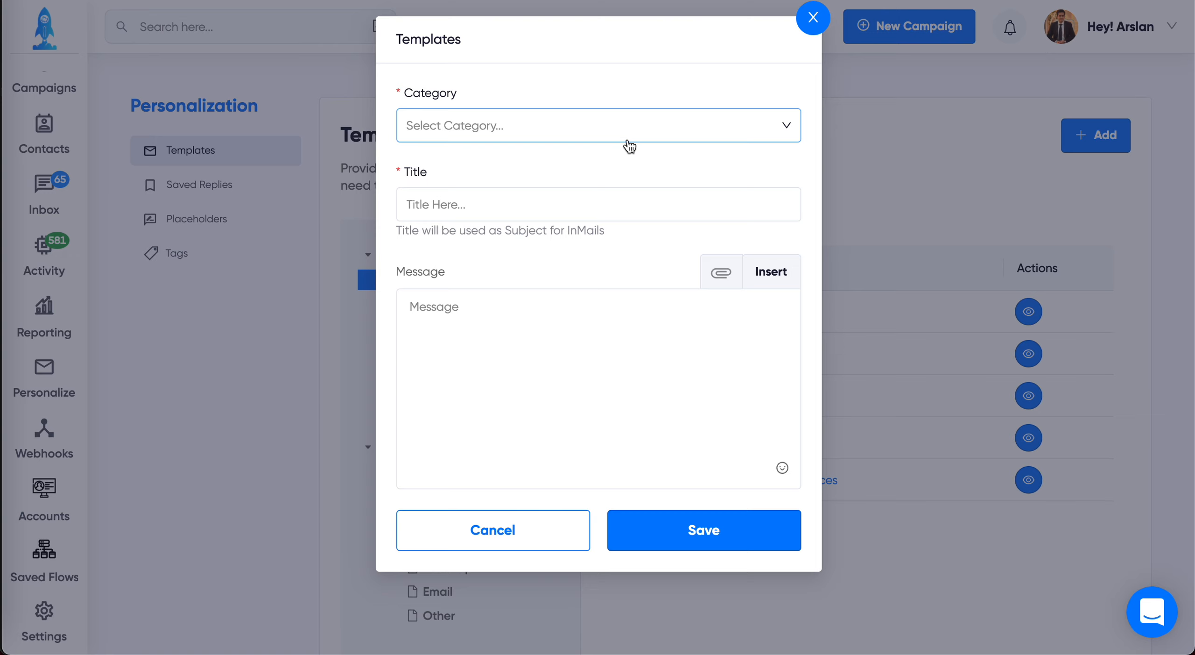
pyautogui.click(813, 19)
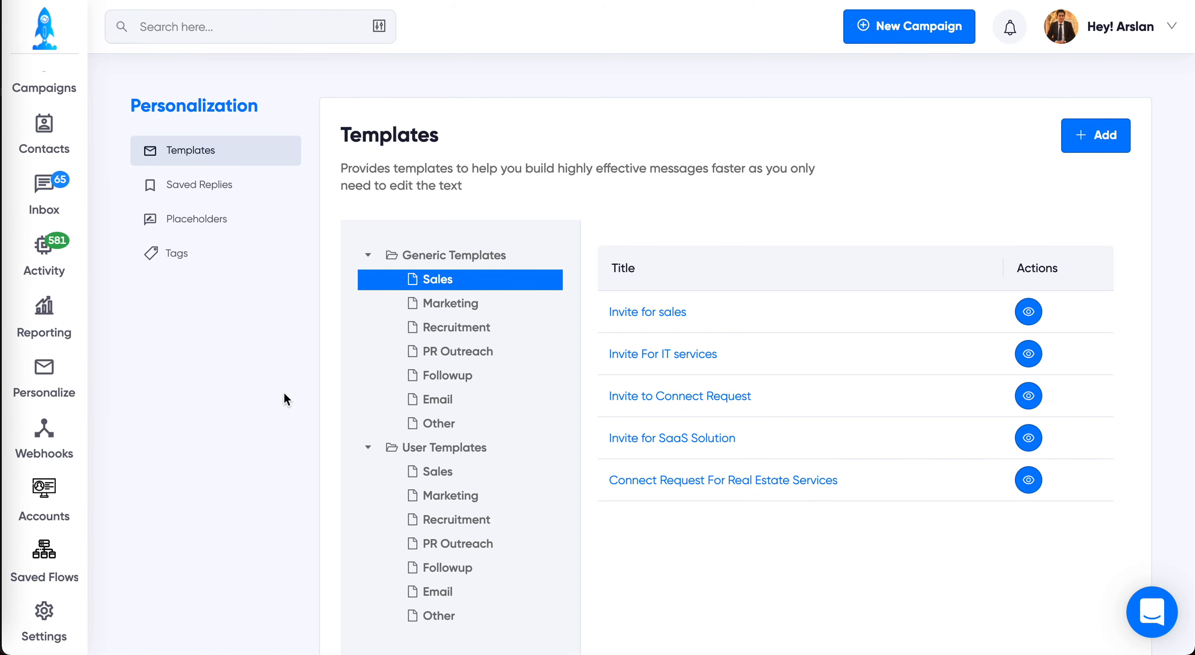
# Step: Examine the Introduction saved reply and its firstName placeholder
pyautogui.click(212, 185)
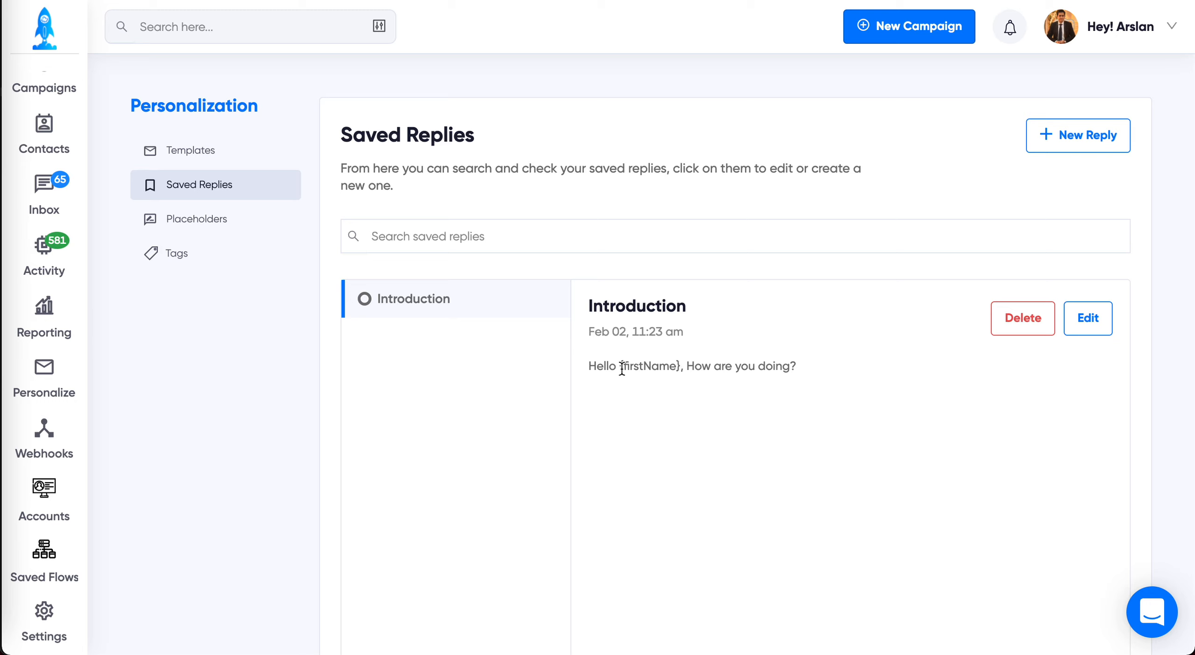
pyautogui.doubleClick(643, 369)
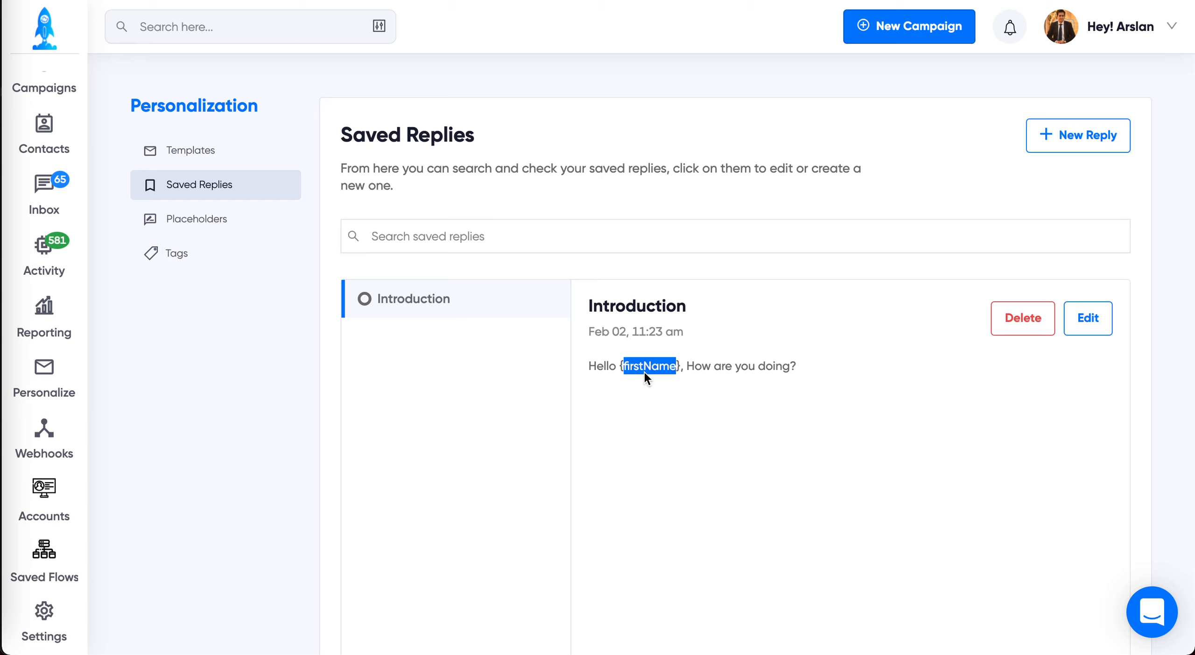
pyautogui.click(652, 388)
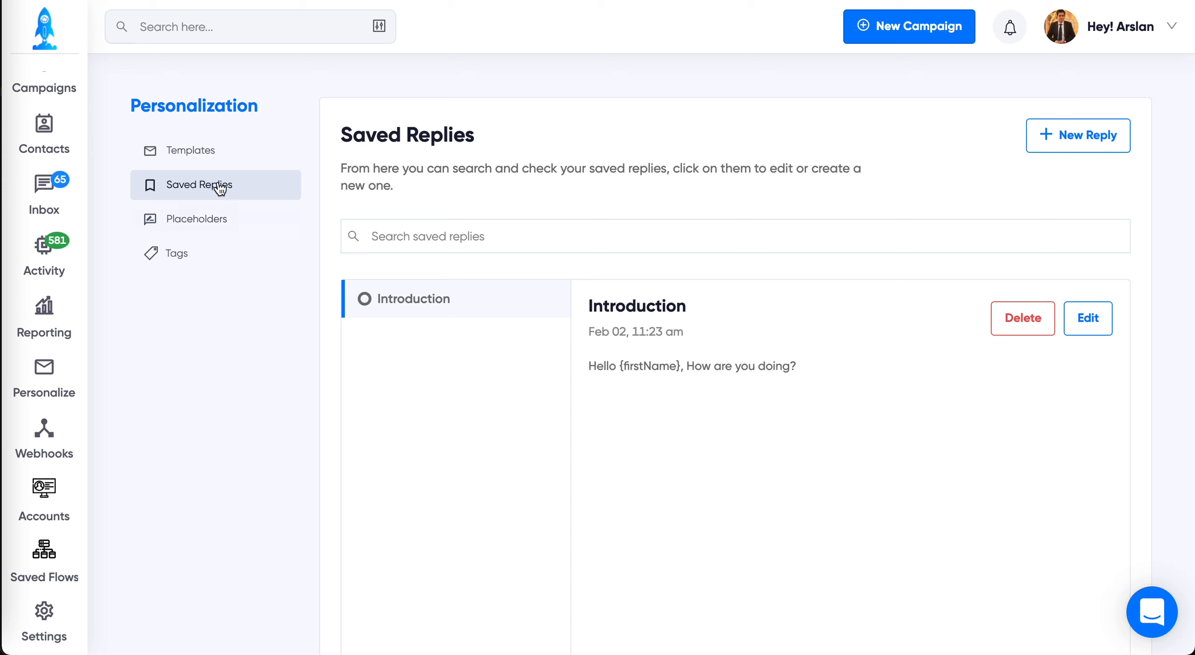
# Step: Look over the custom prospect tags in Personalization and check the profile options
pyautogui.click(171, 252)
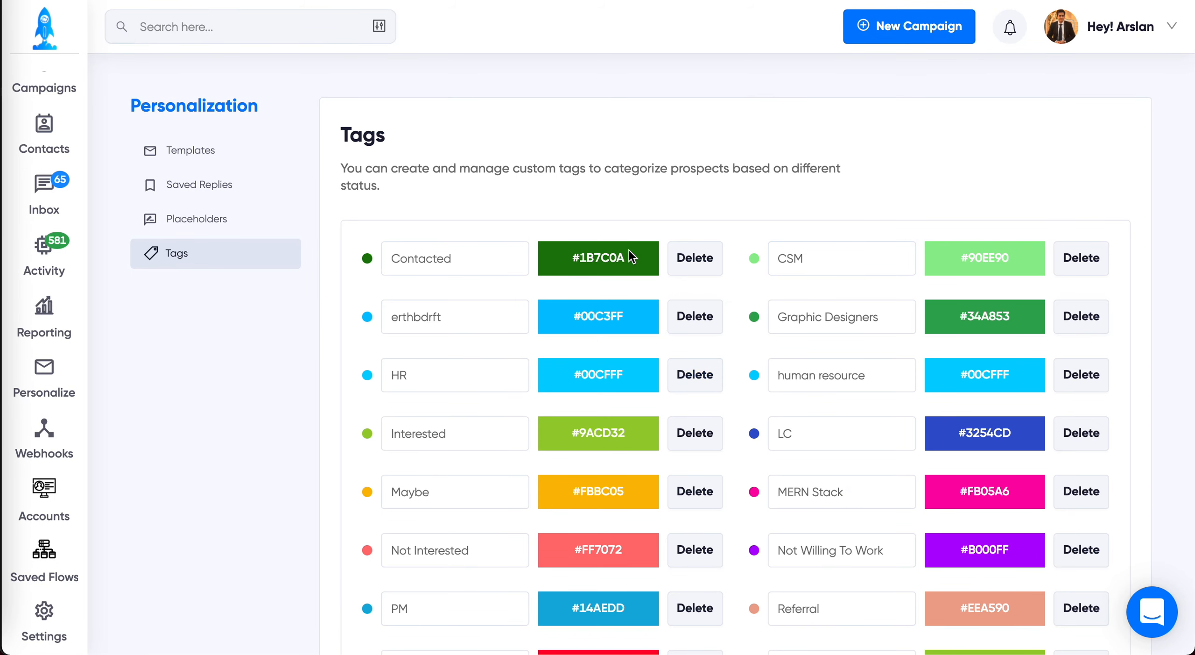
pyautogui.scroll(2, 55, 249)
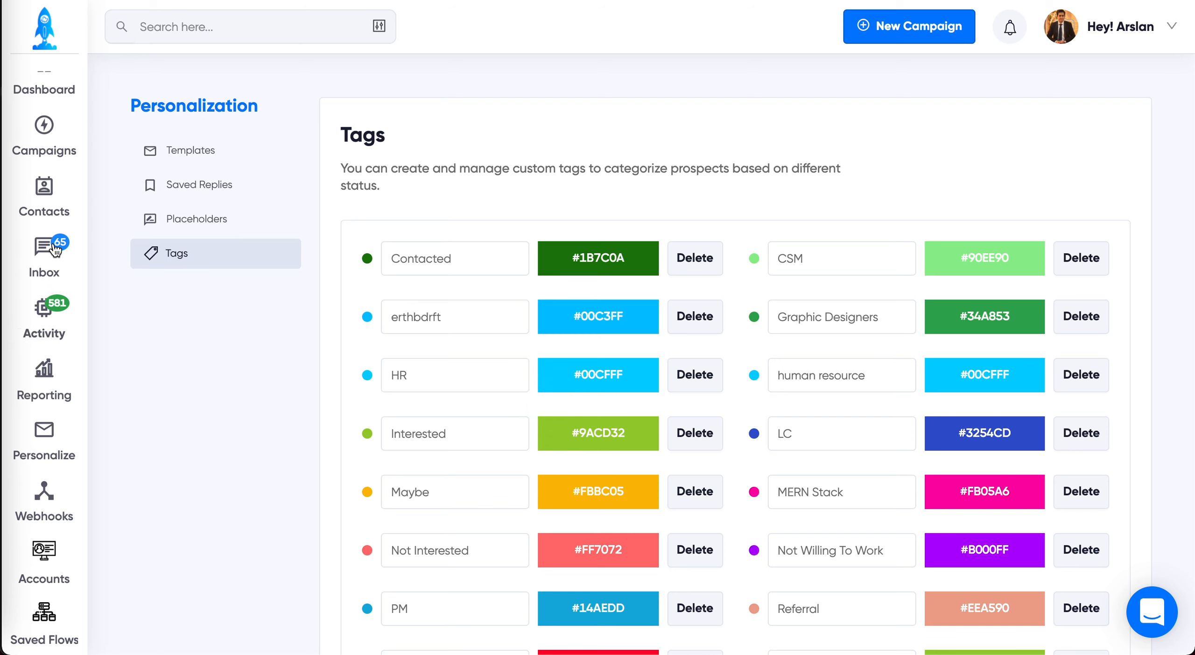
pyautogui.scroll(1, 55, 250)
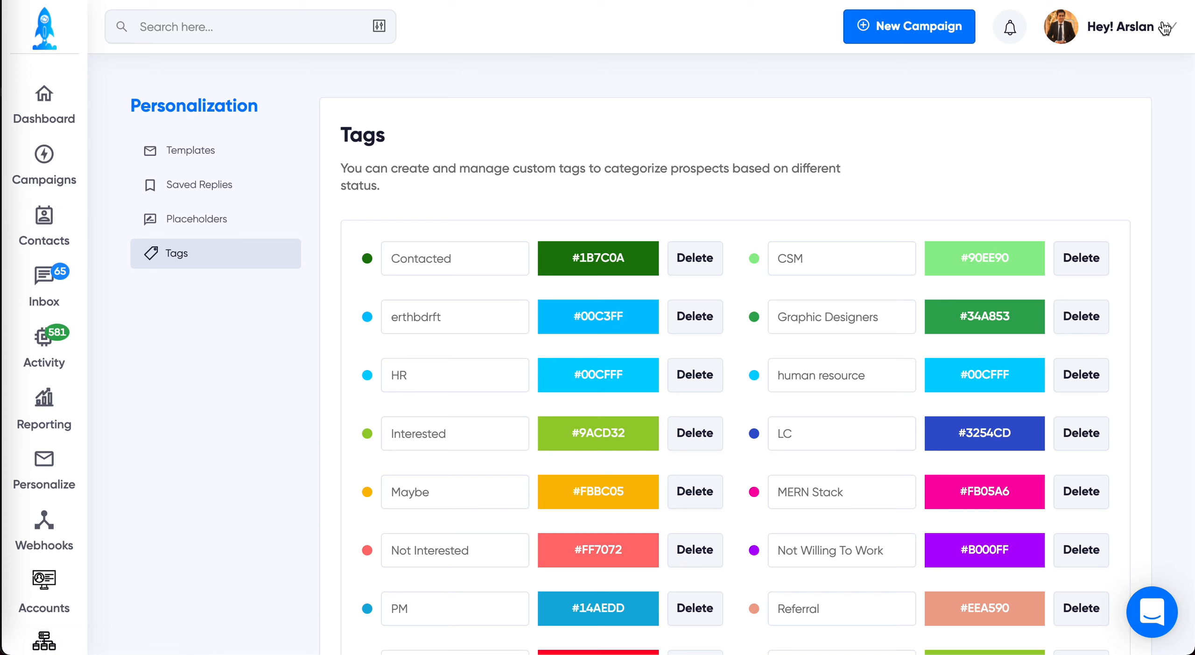
pyautogui.click(1166, 27)
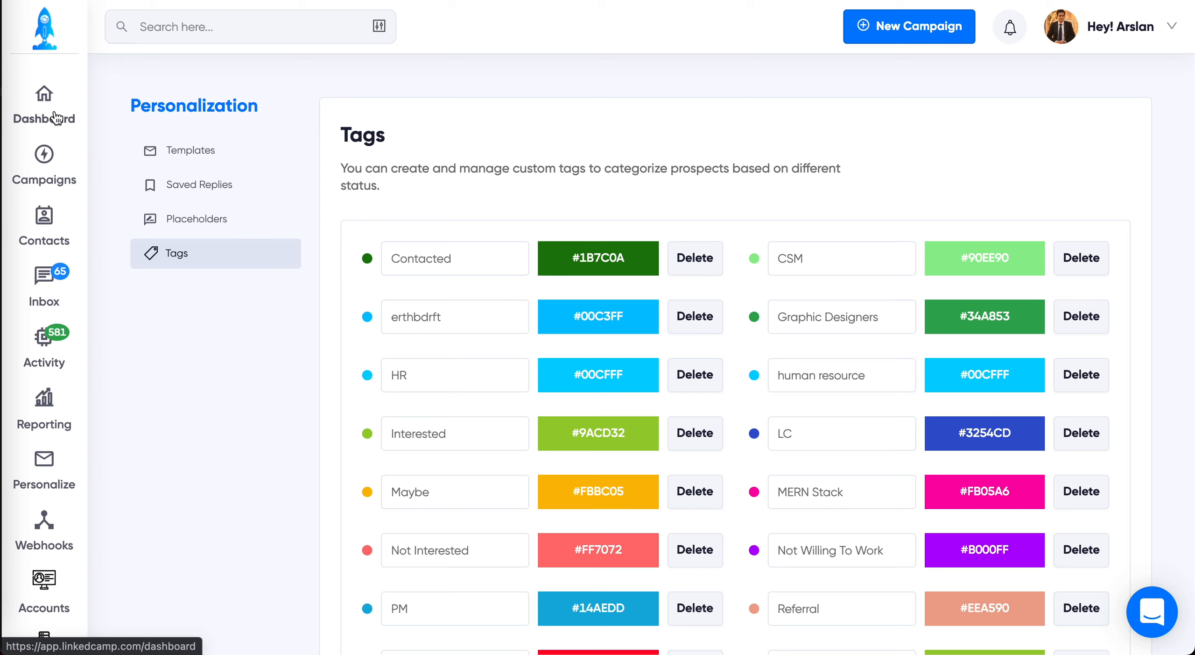
# Step: Start a new campaign to show the flow builder
pyautogui.click(908, 27)
pyautogui.click(903, 93)
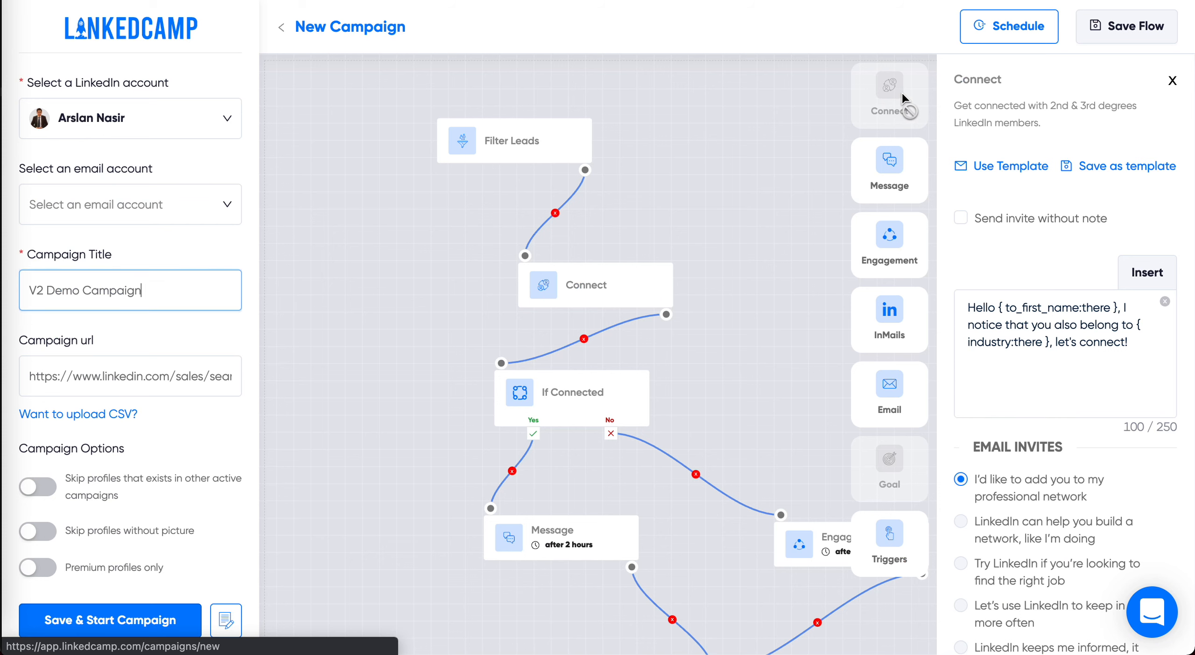